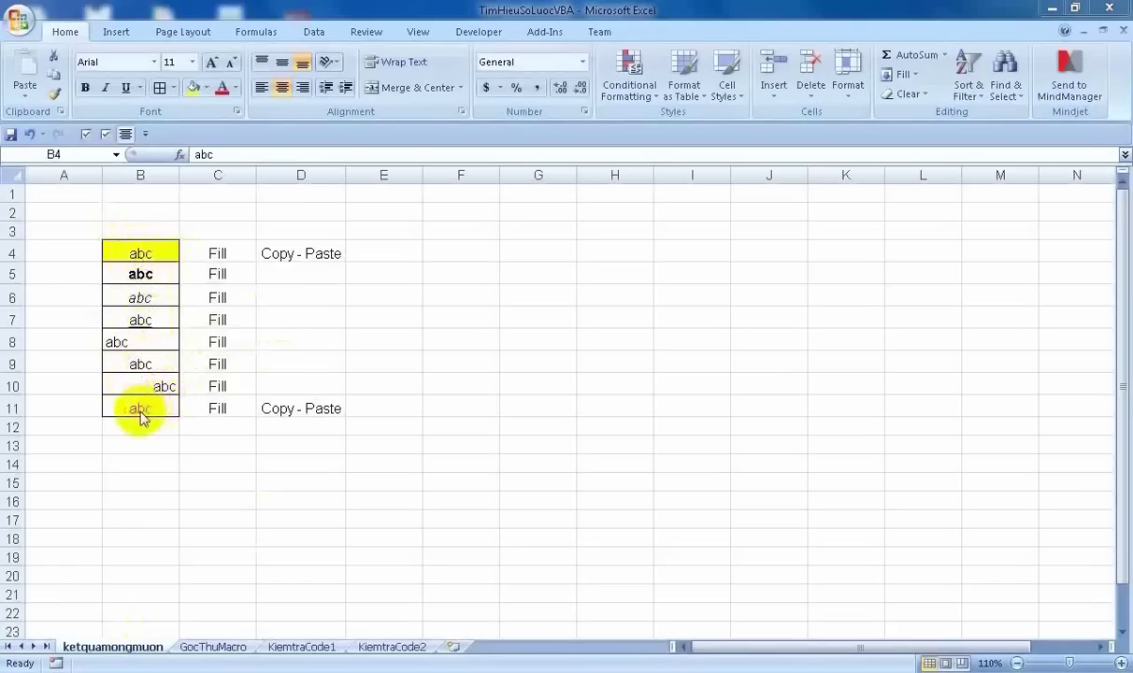
Inspect cells C4, D4 and D11, then open the VBA editor with Alt+F11.
left_click(236, 254)
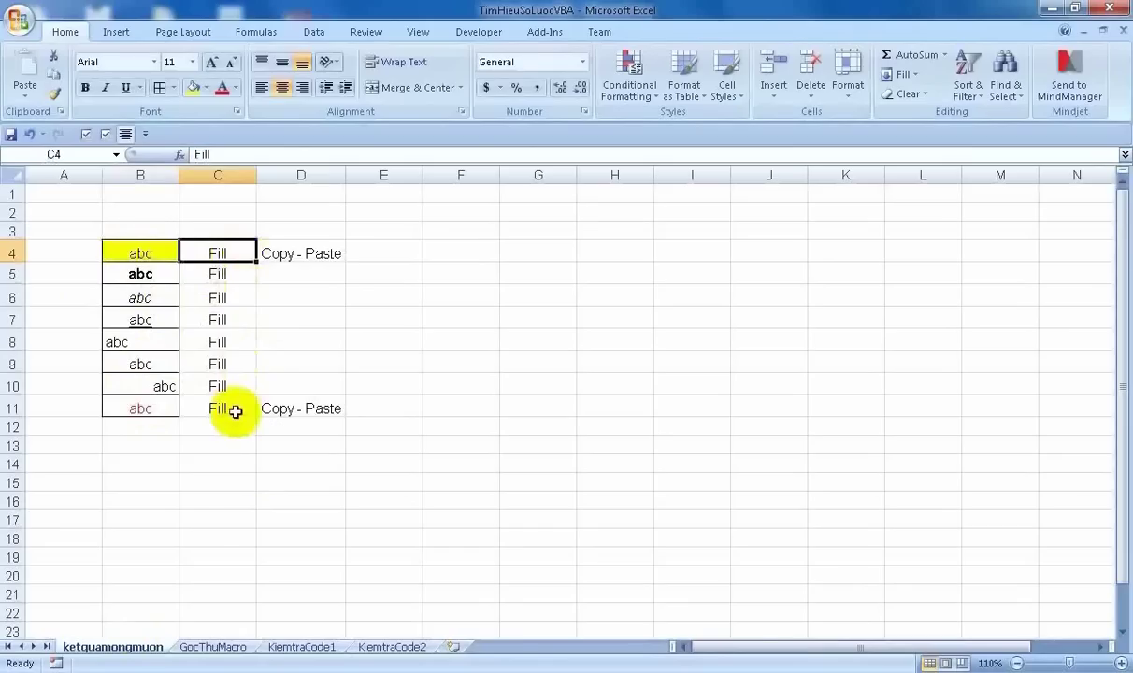
left_click(307, 255)
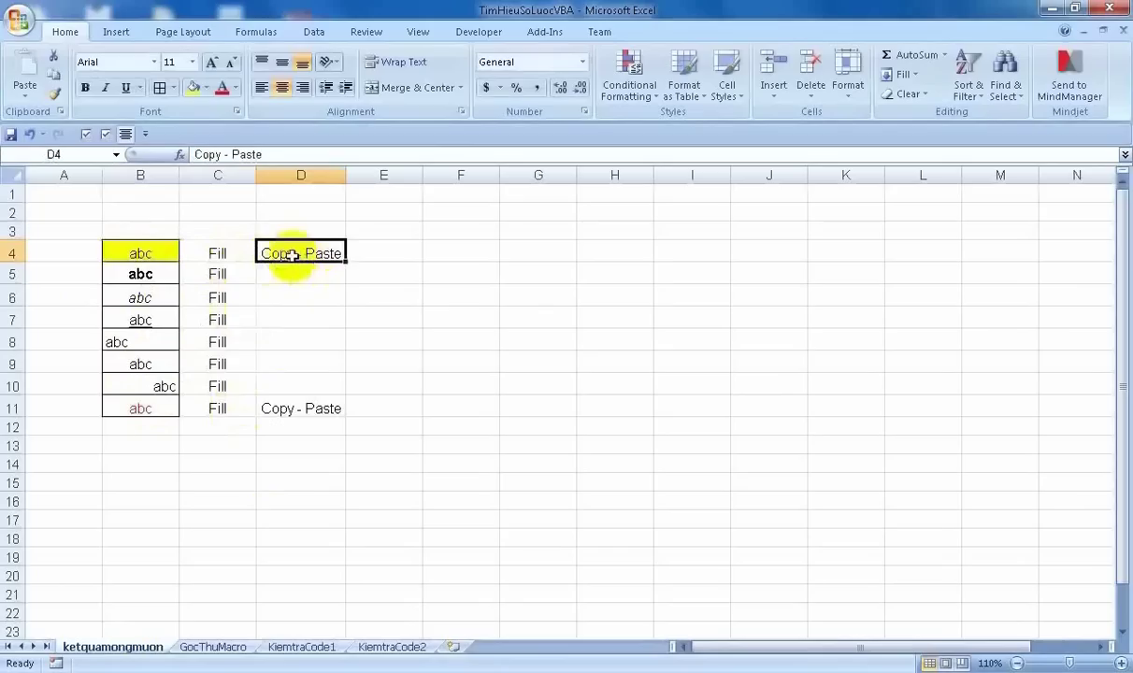
left_click(297, 408)
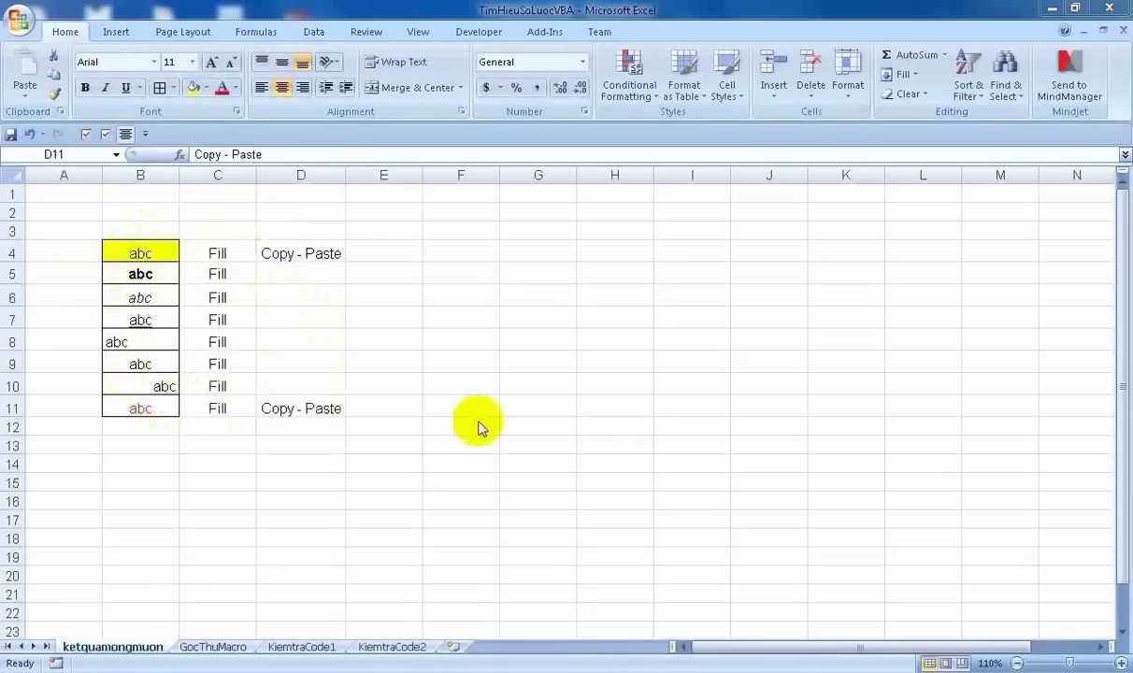
key("alt+F11")
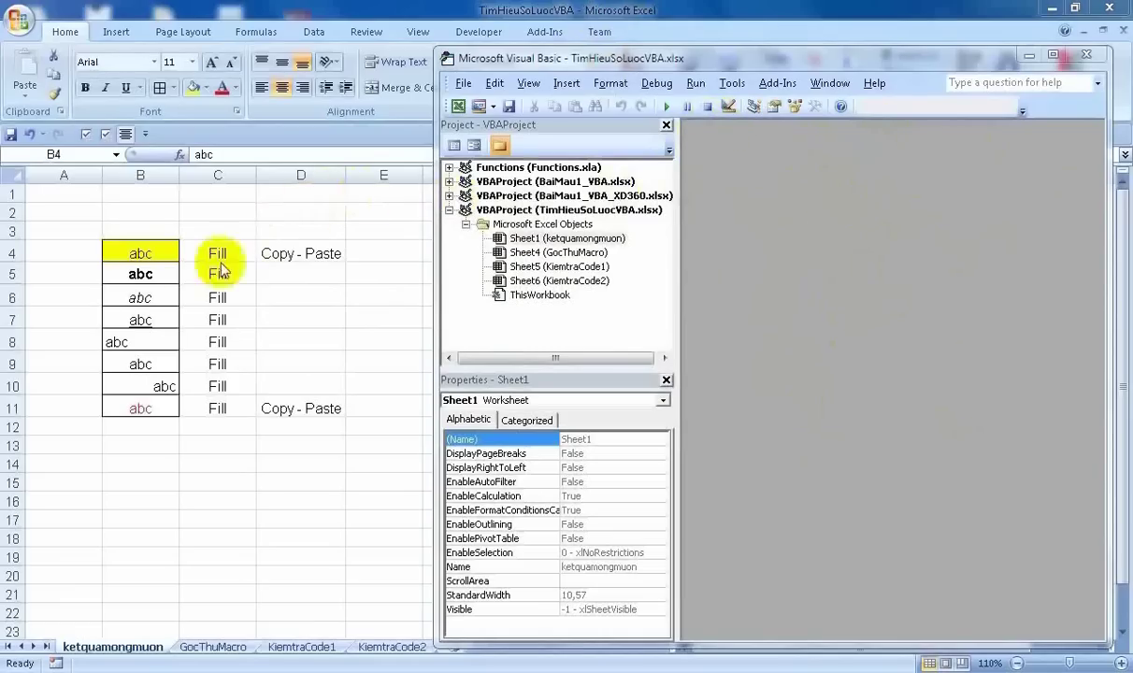
Close the Visual Basic editor to return to the ketquamongmuon sheet.
left_click(168, 258)
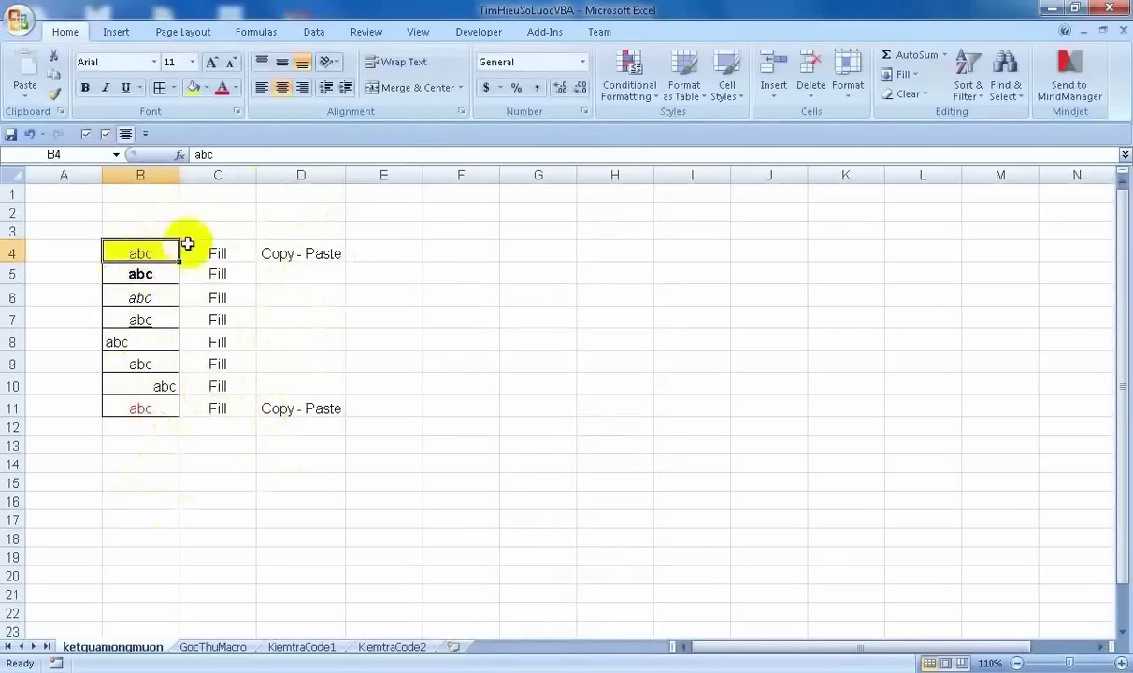
Switch to the GocThuMacro sheet and show the Developer ribbon.
left_click(207, 647)
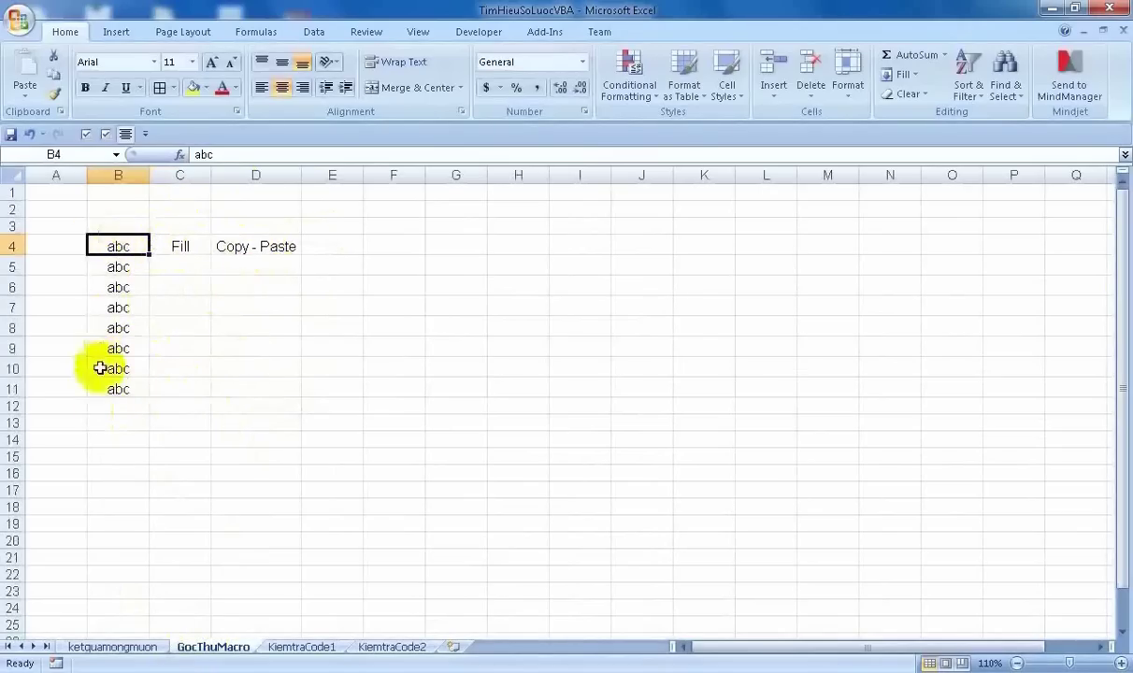
left_click(468, 36)
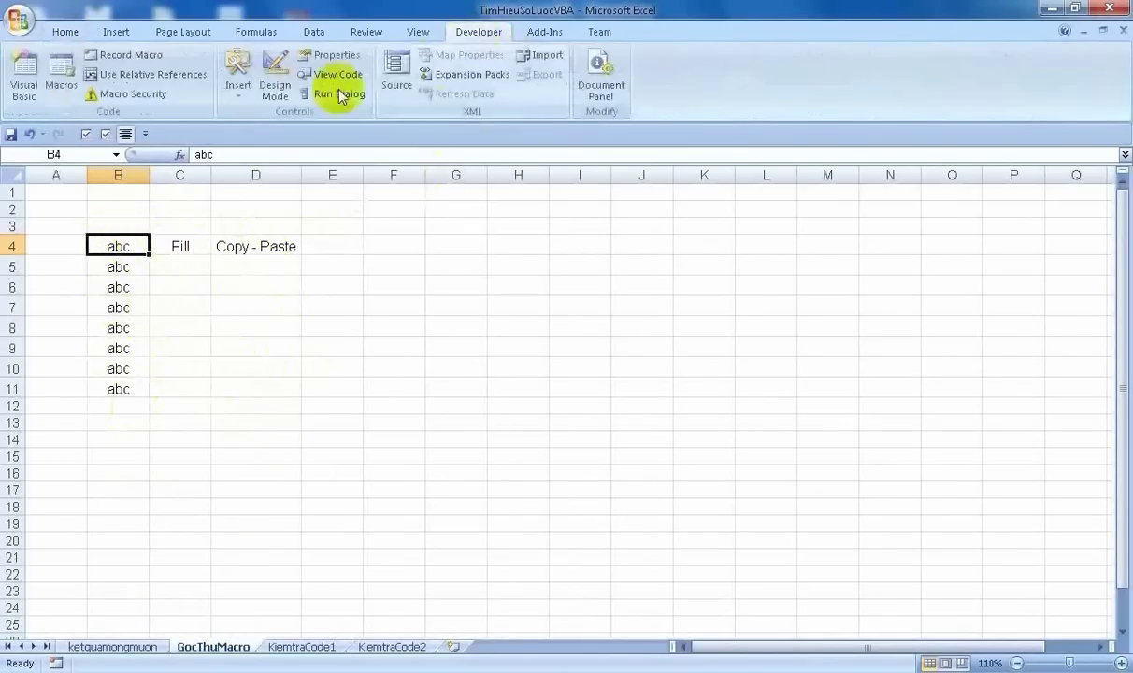
Start recording a macro named test with shortcut Ctrl+l, stored in This Workbook.
left_click(133, 62)
type("test")
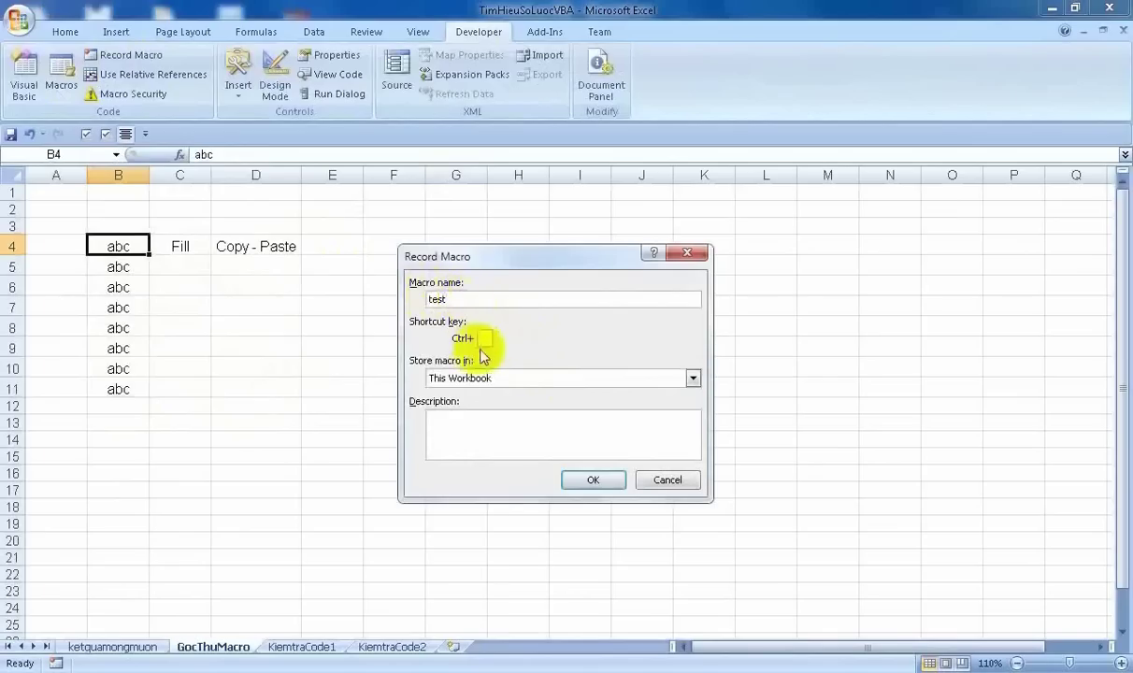
left_click(488, 340)
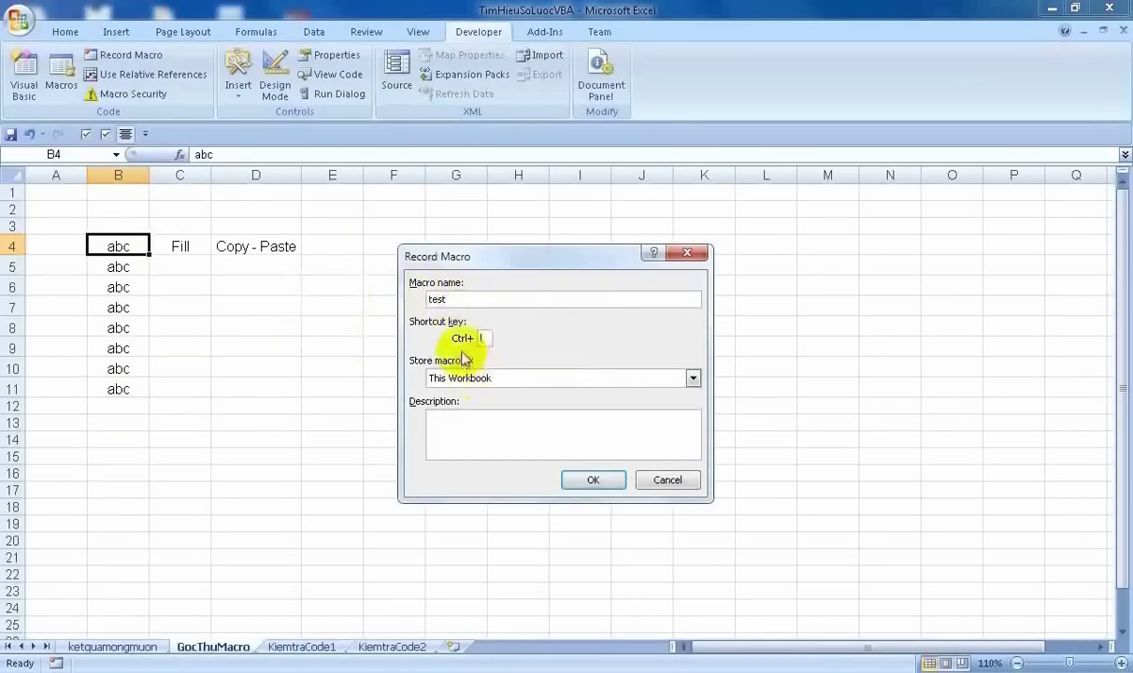
type("l")
left_click(467, 424)
type("êtgt grgrgrgrg")
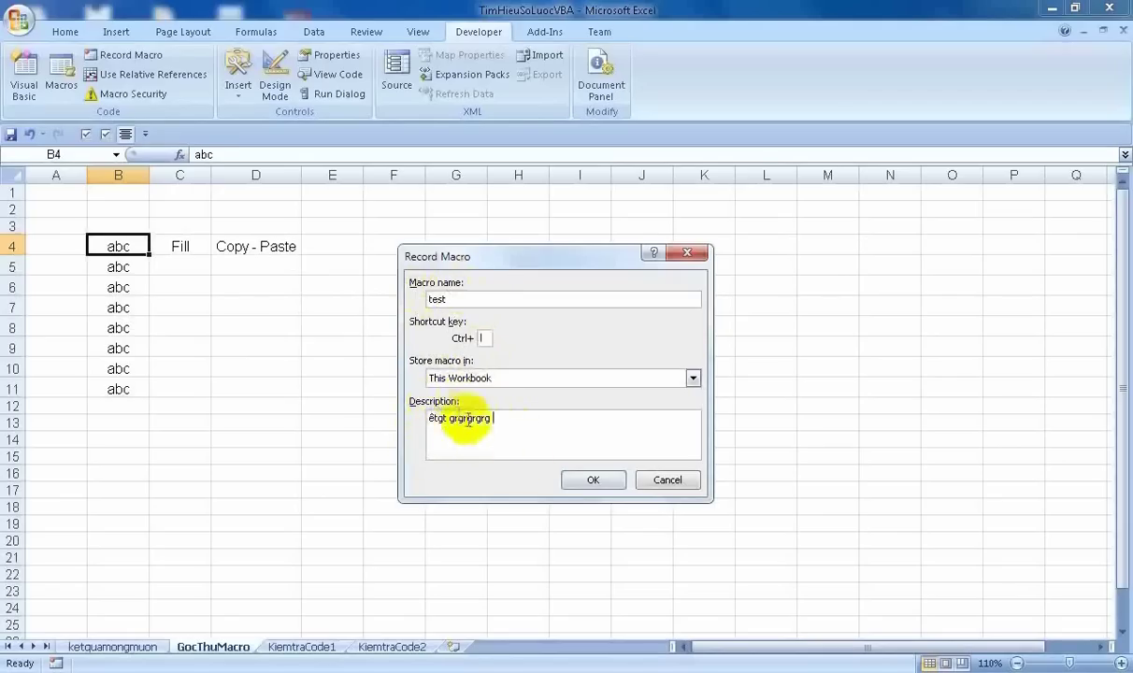
left_click(595, 480)
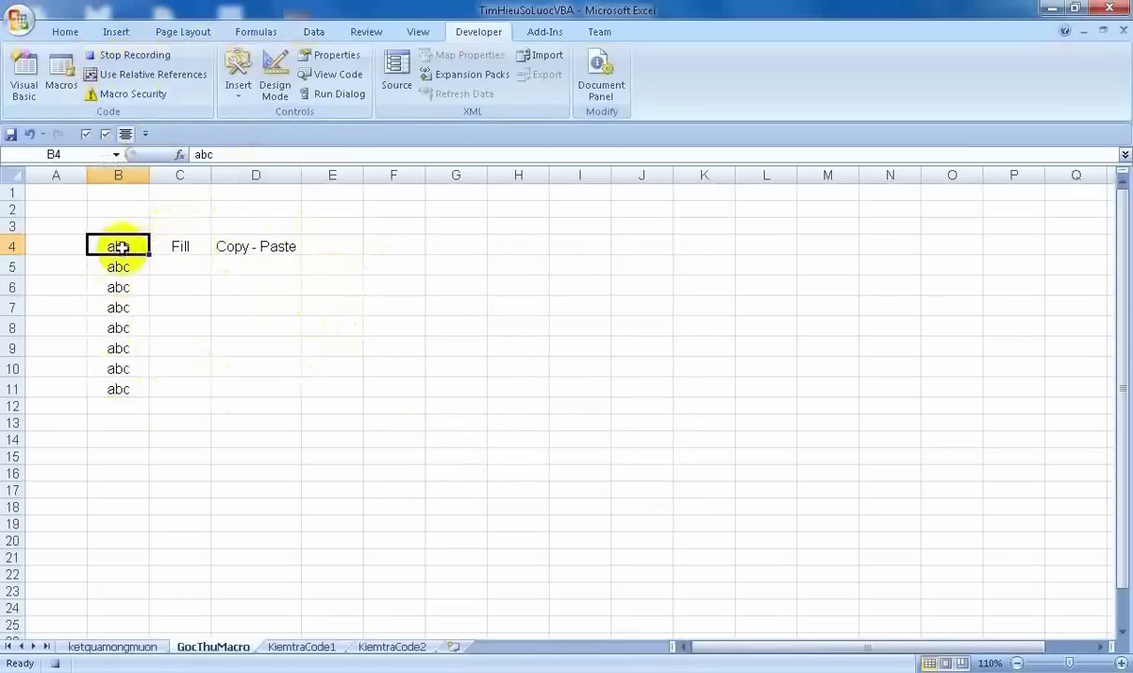
Give B4 a yellow fill and make B5 bold, B6 italic and B7 underlined.
left_click(66, 32)
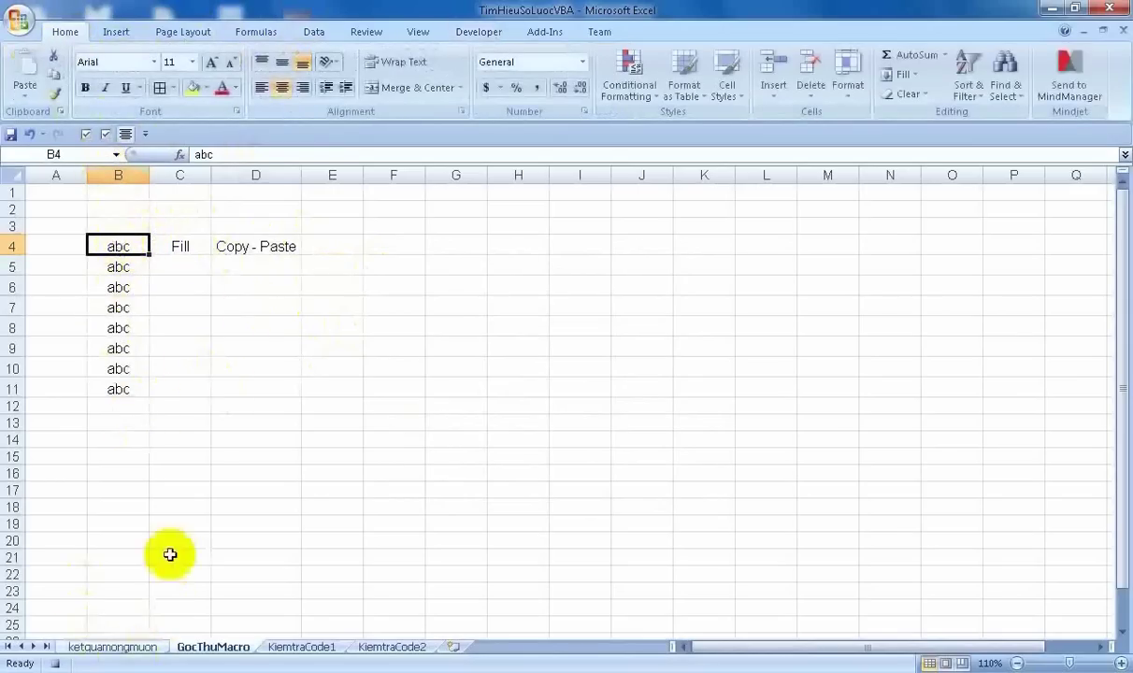
left_click(193, 91)
left_click(120, 267)
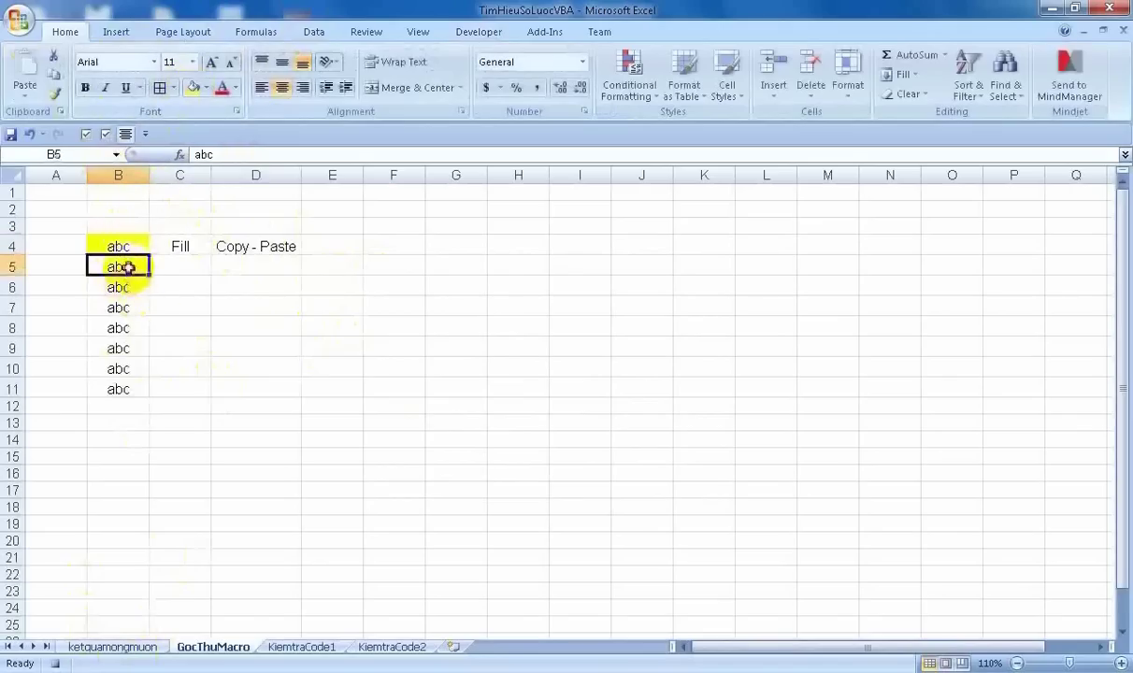
left_click(86, 91)
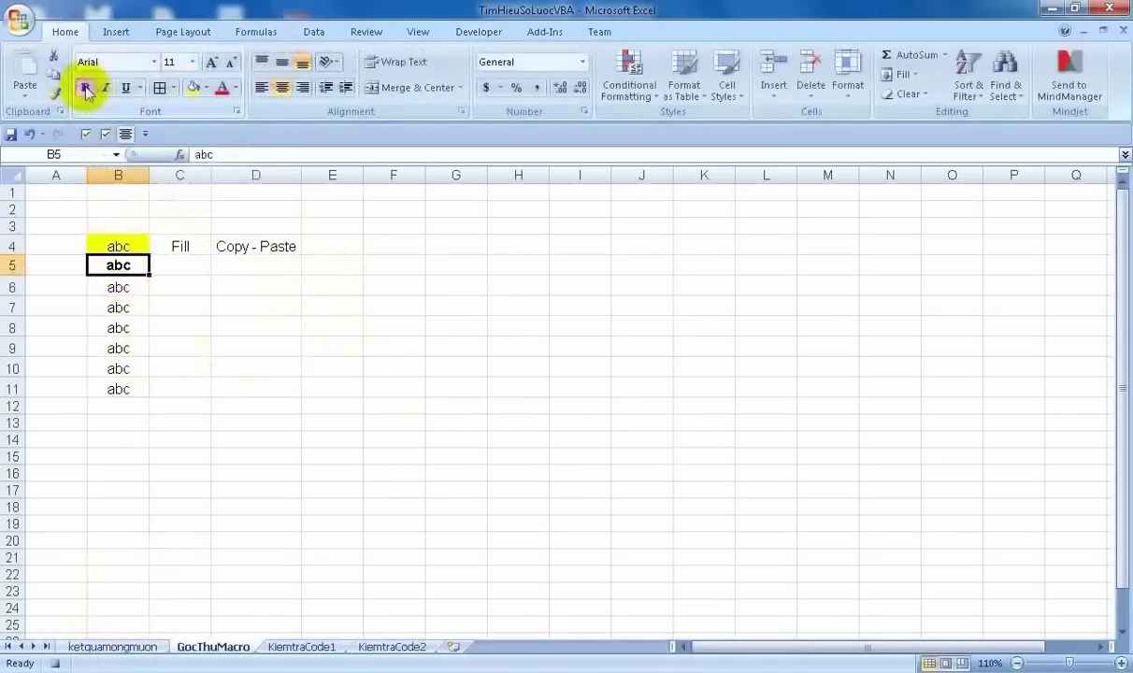
left_click(137, 286)
left_click(106, 88)
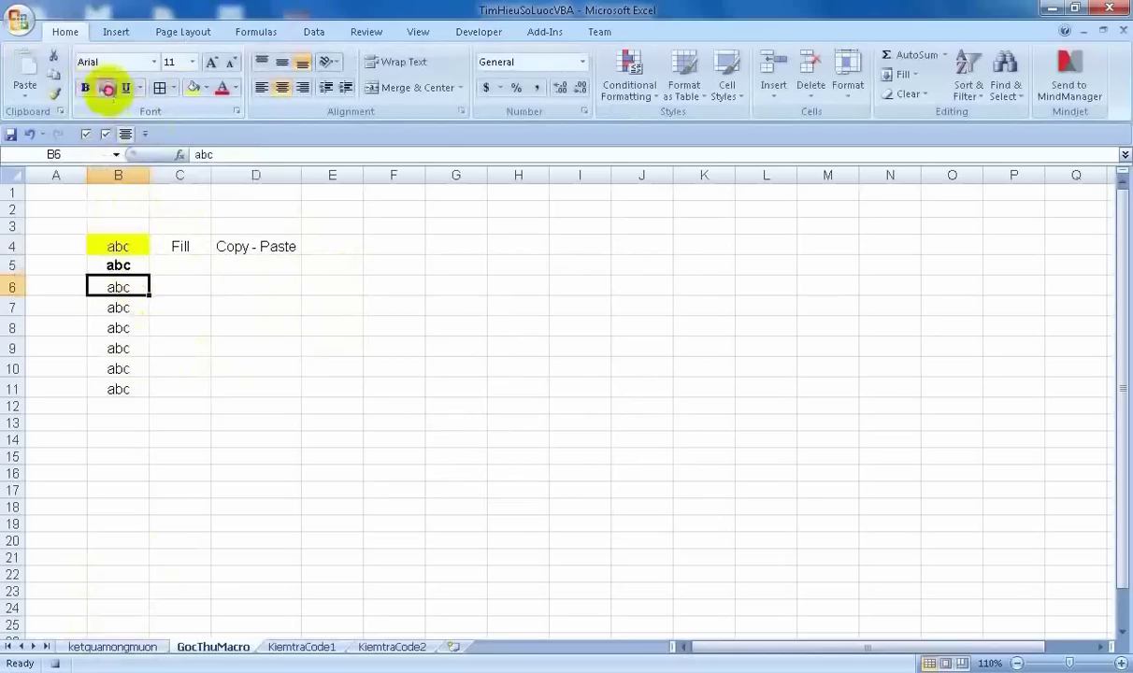
left_click(117, 305)
left_click(128, 88)
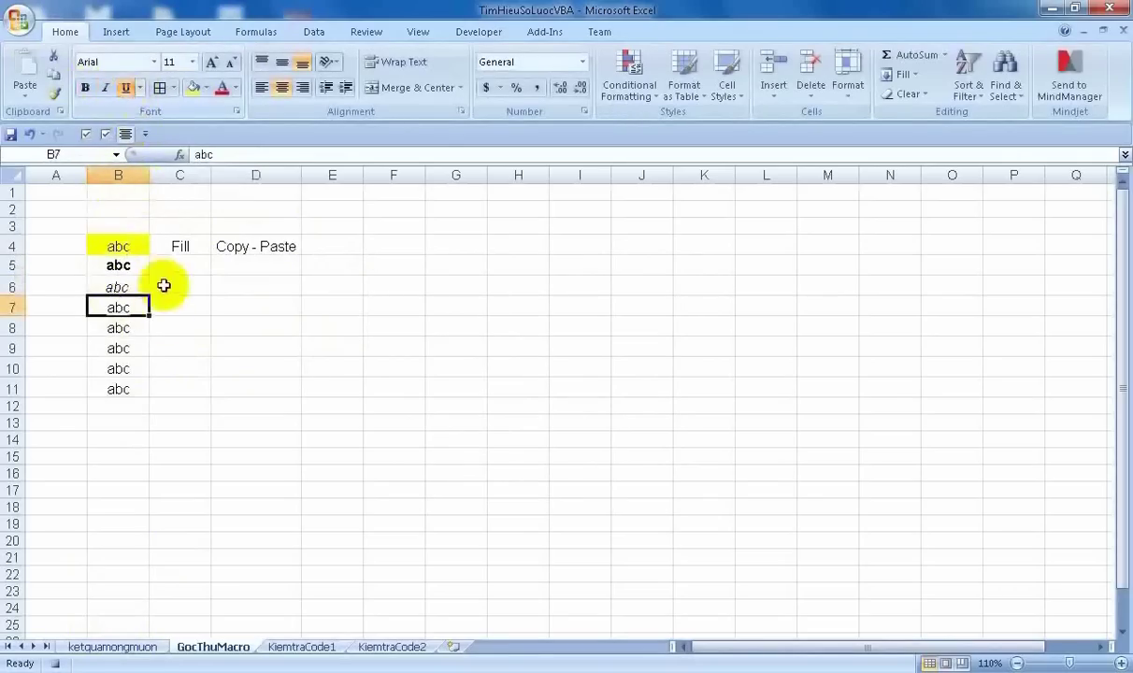
Colour B8's text red and give B9–B11 left, centre and right alignment.
left_click(134, 325)
left_click(225, 91)
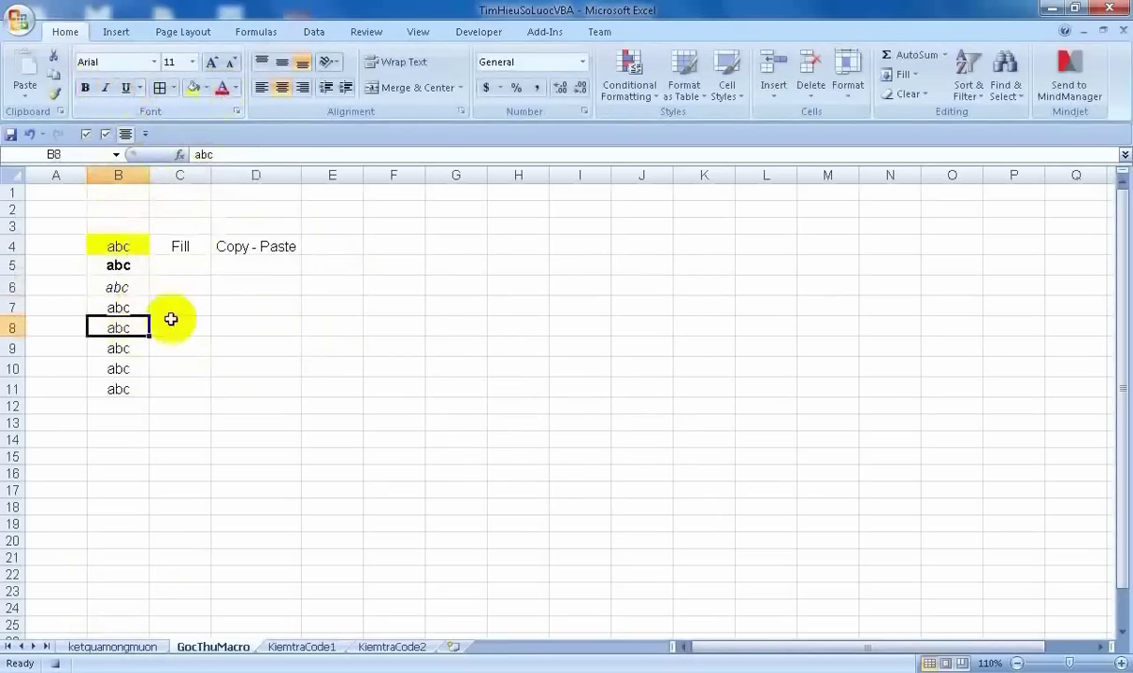
left_click(136, 350)
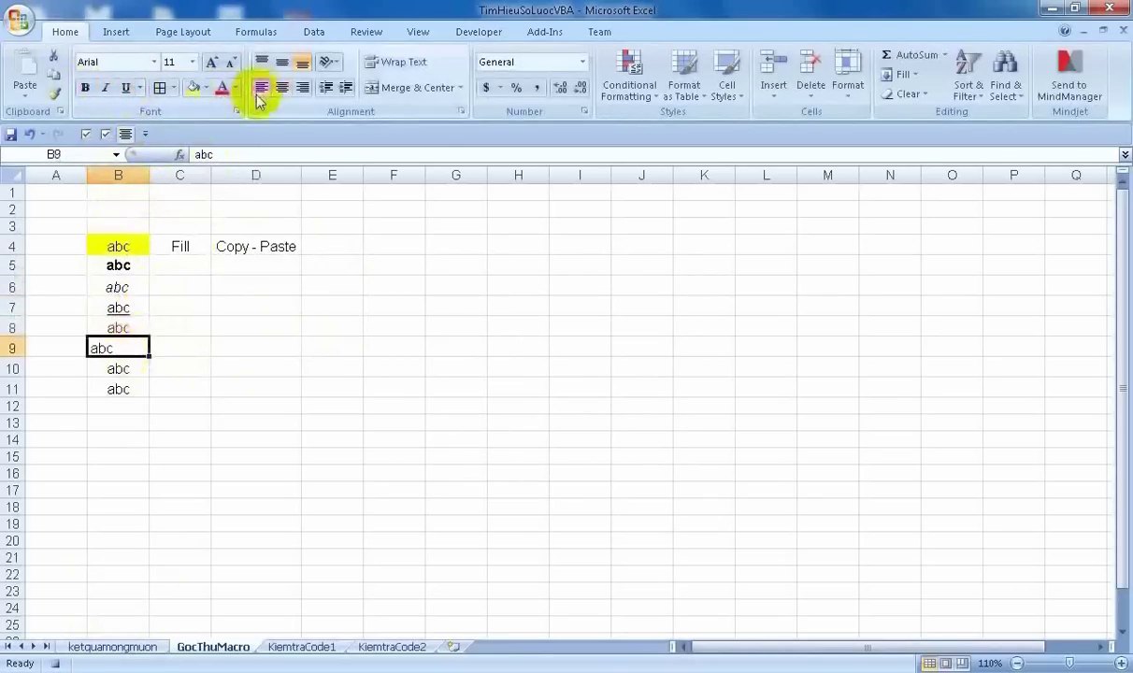
left_click(112, 372)
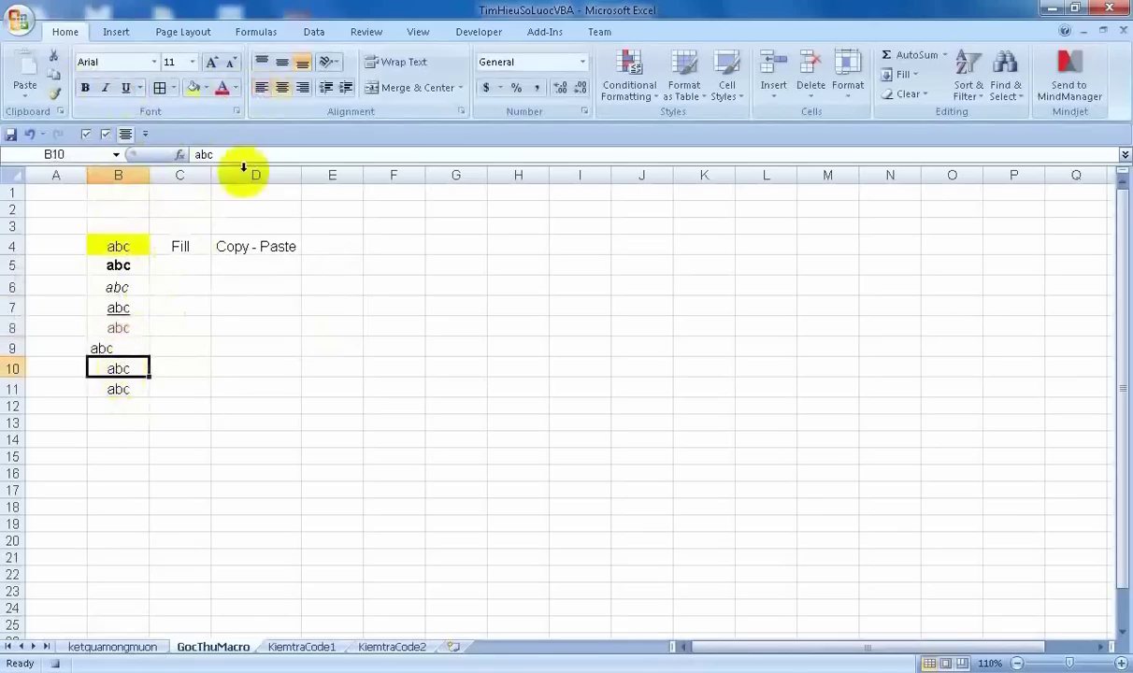
left_click(282, 93)
left_click(119, 391)
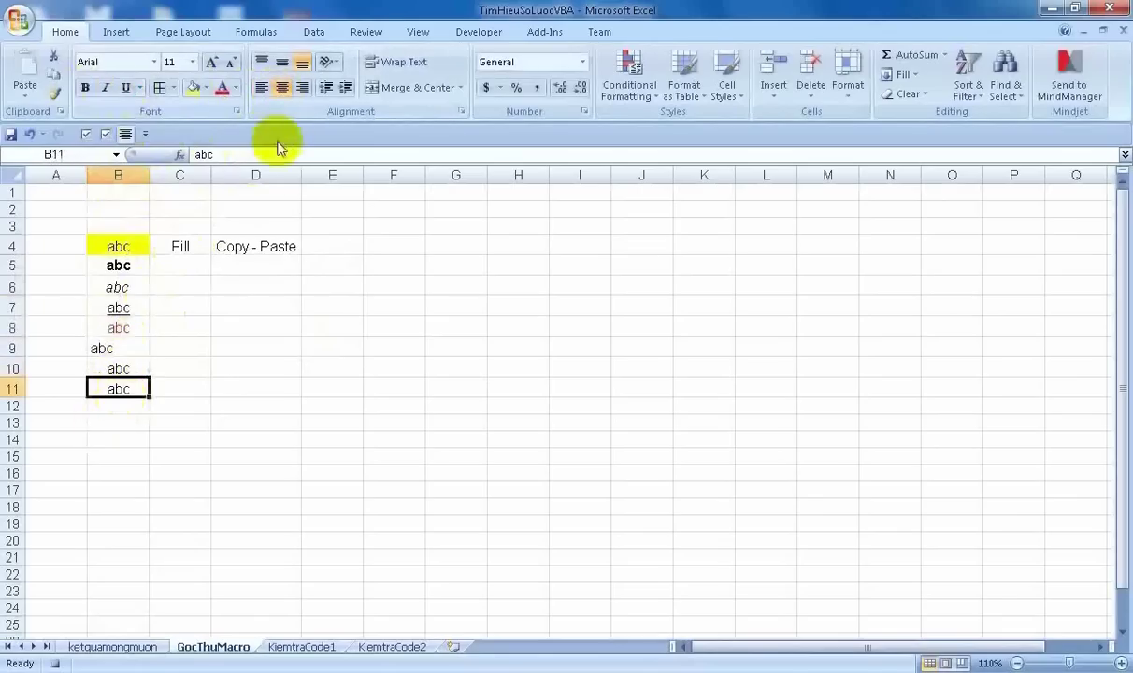
left_click(303, 93)
left_click(201, 245)
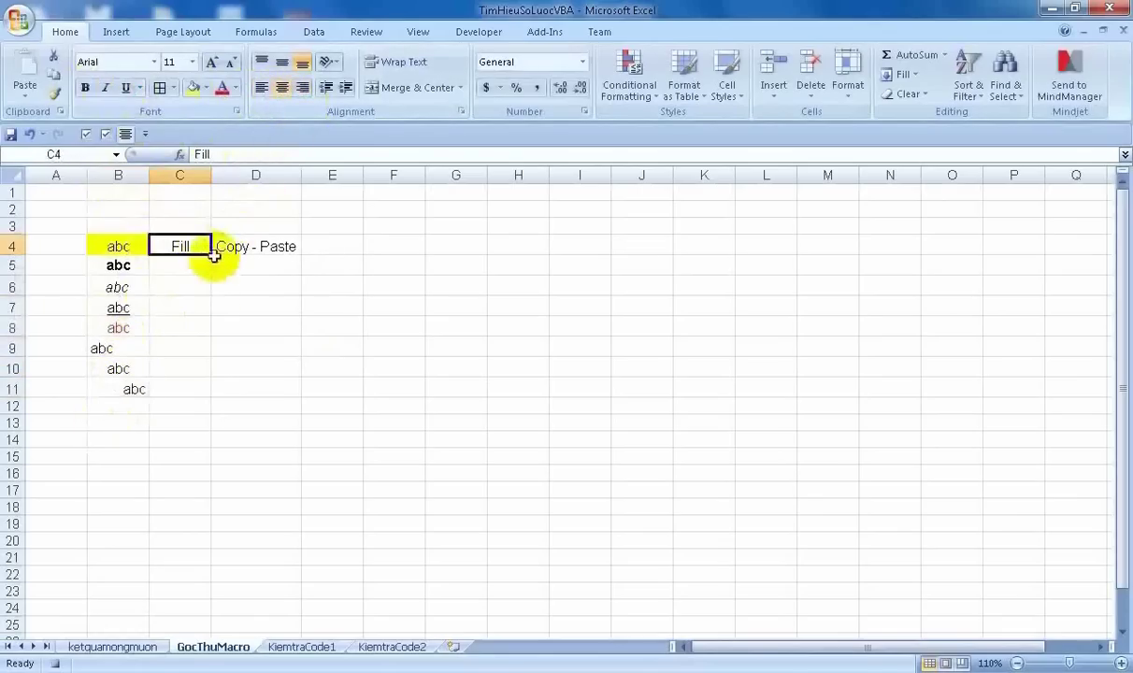
Fill 'Fill' down C4:C11 with borders and copy 'Copy - Paste' from D4 into D11.
left_click_drag(212, 255, 203, 392)
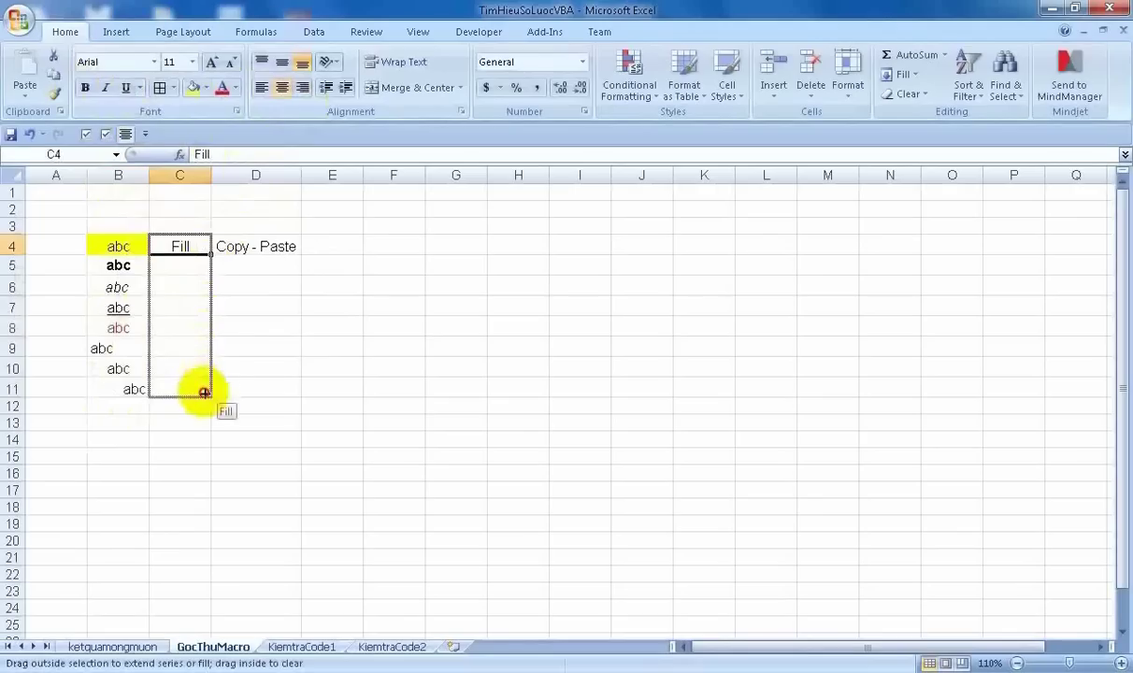
left_click(281, 246)
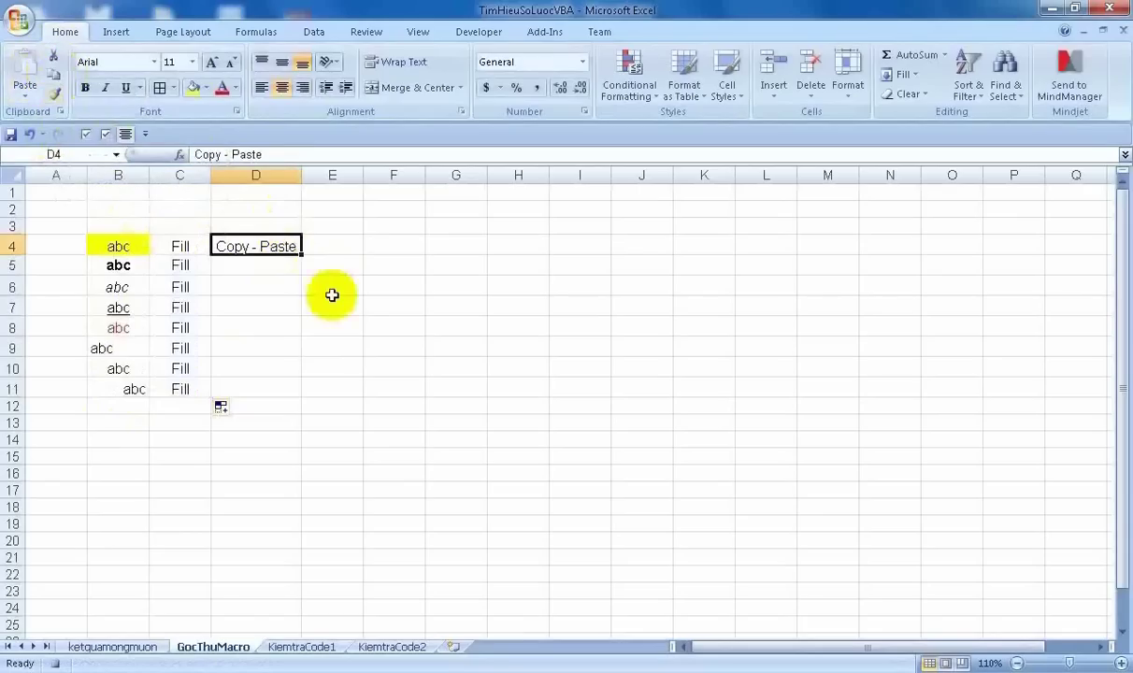
key("ctrl+c")
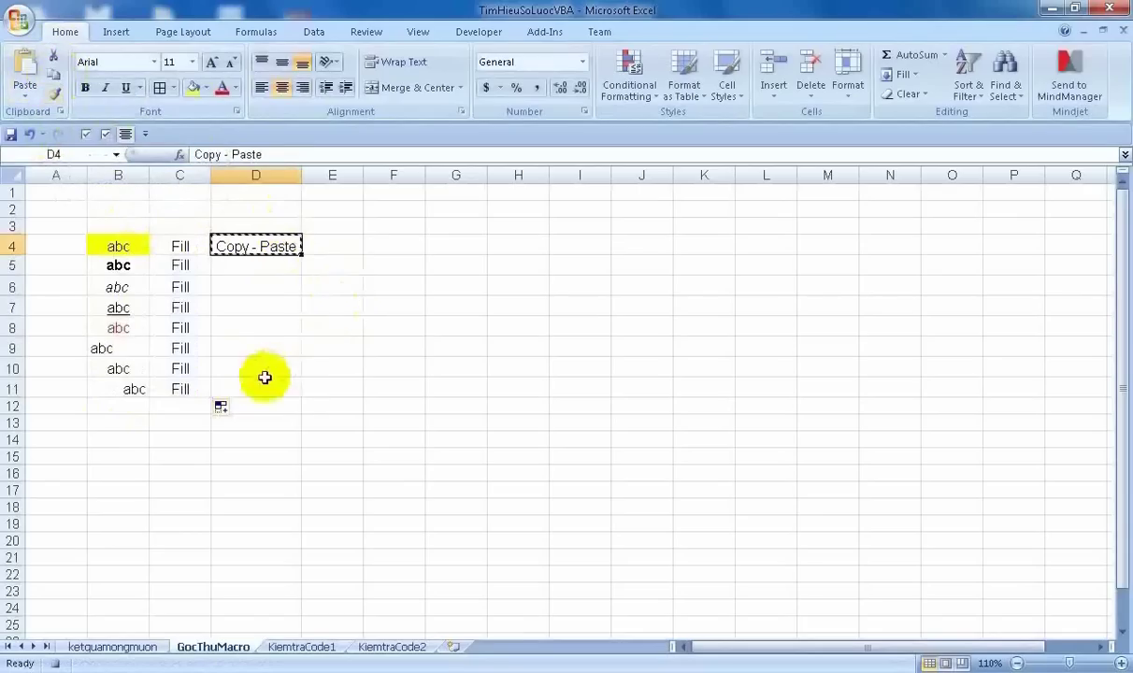
left_click(253, 389)
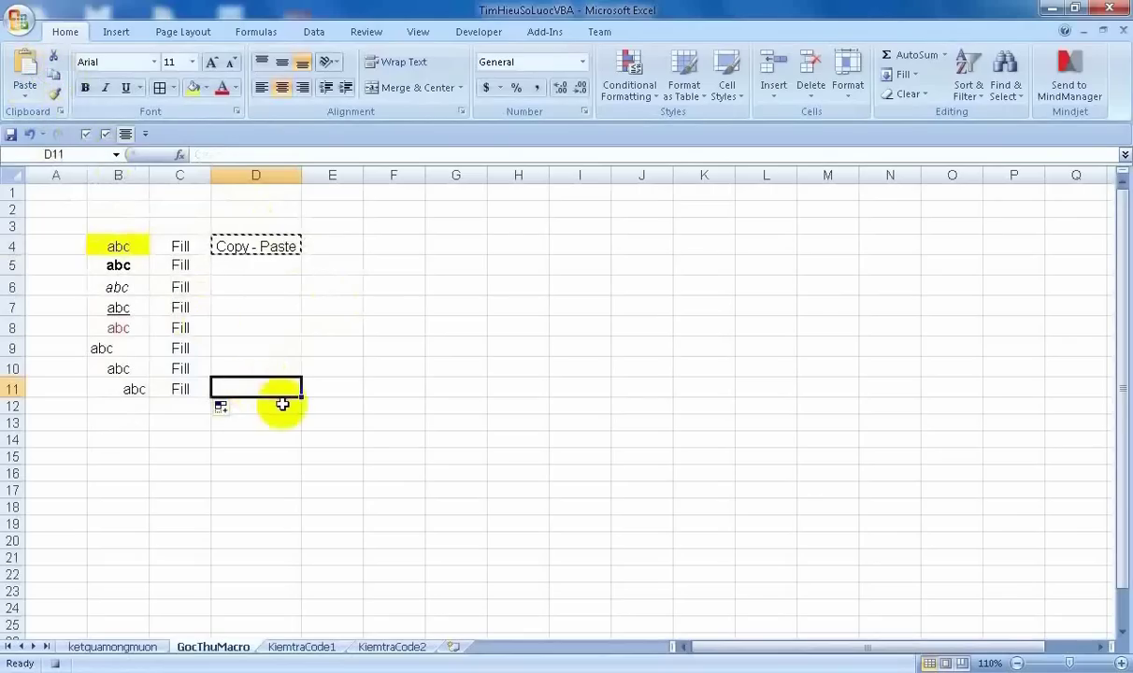
key("ctrl+v")
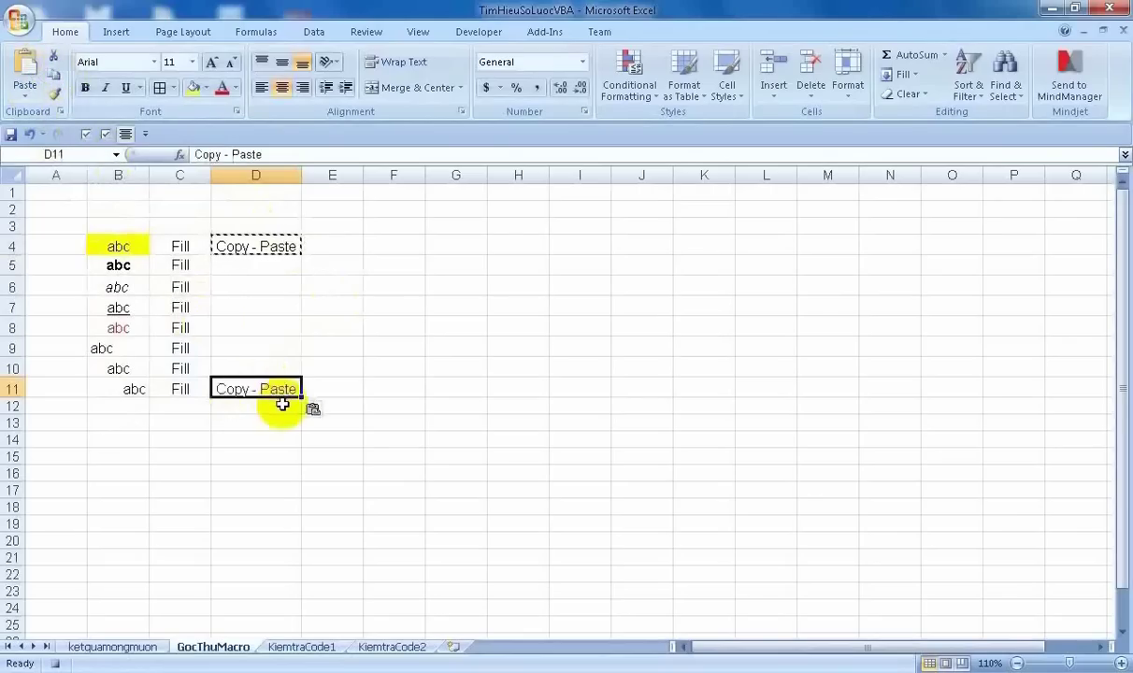
key("Escape")
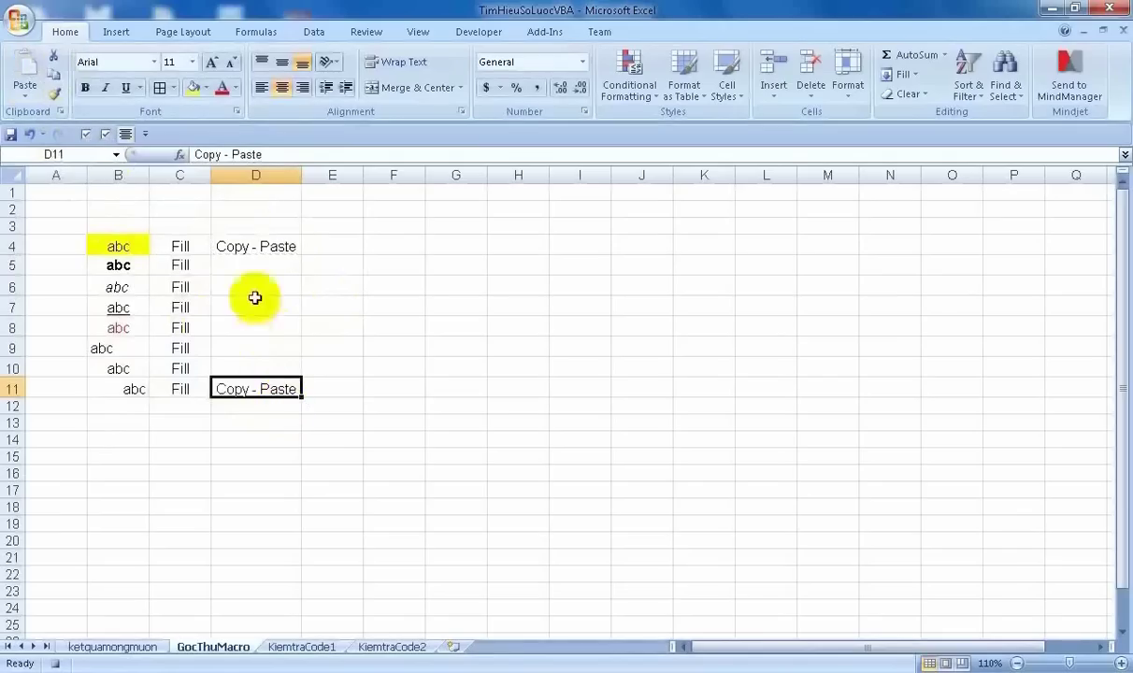
left_click_drag(179, 246, 179, 389)
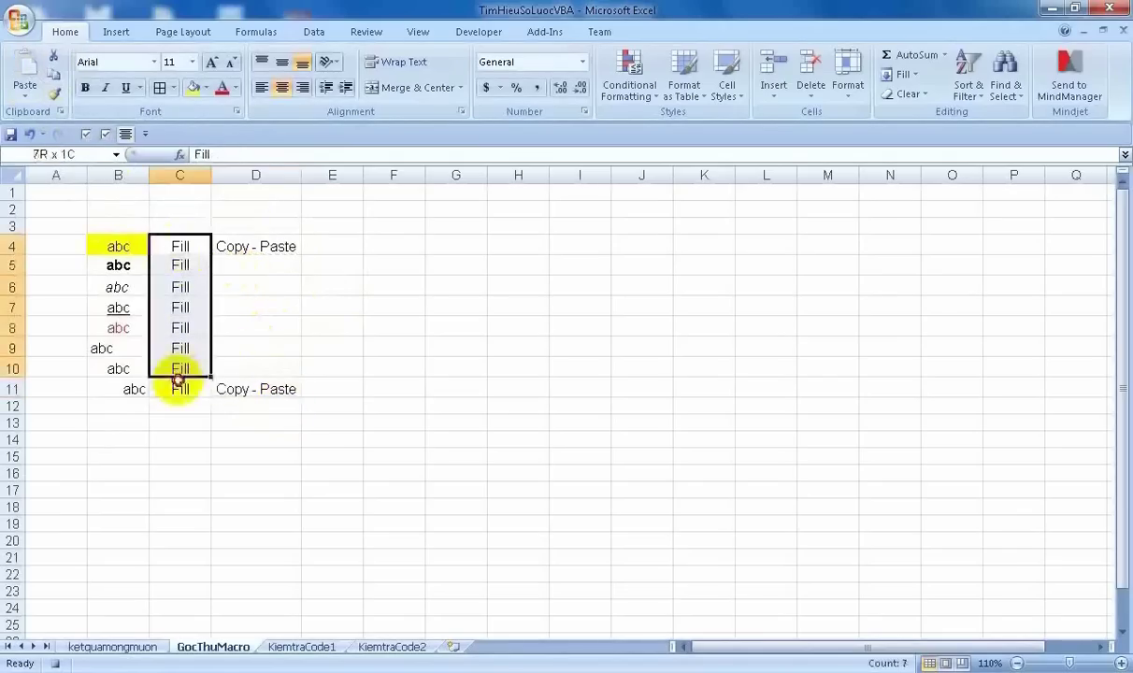
left_click(160, 87)
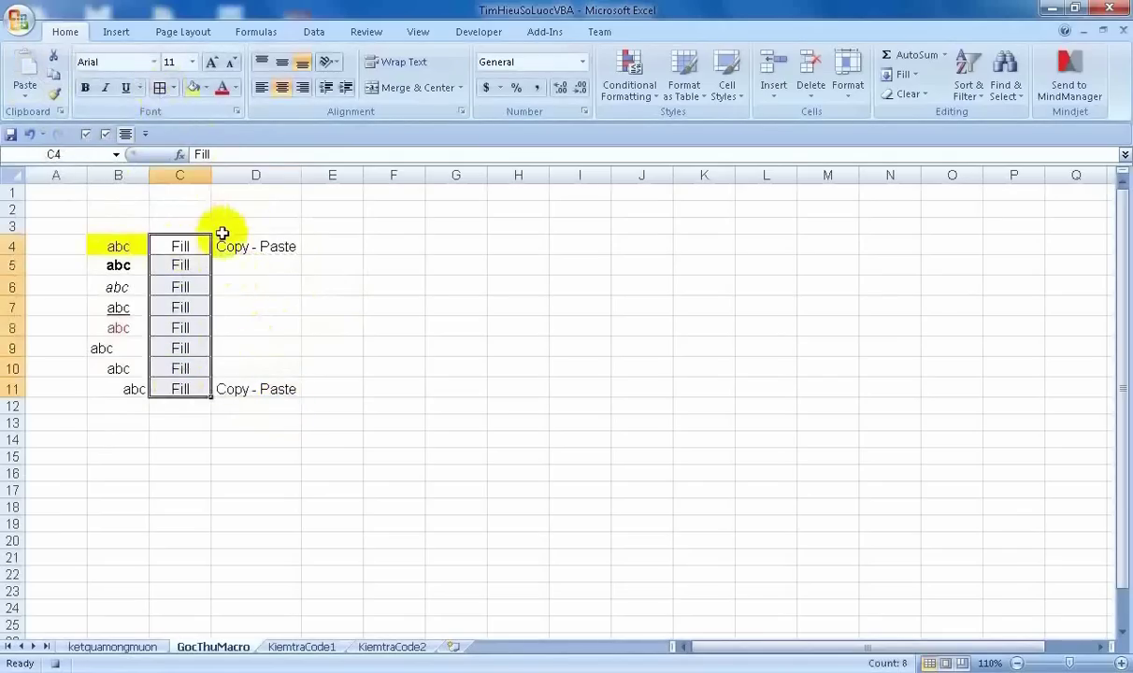
Insert a blank row at row 8, then delete it again.
left_click(13, 328)
right_click(12, 328)
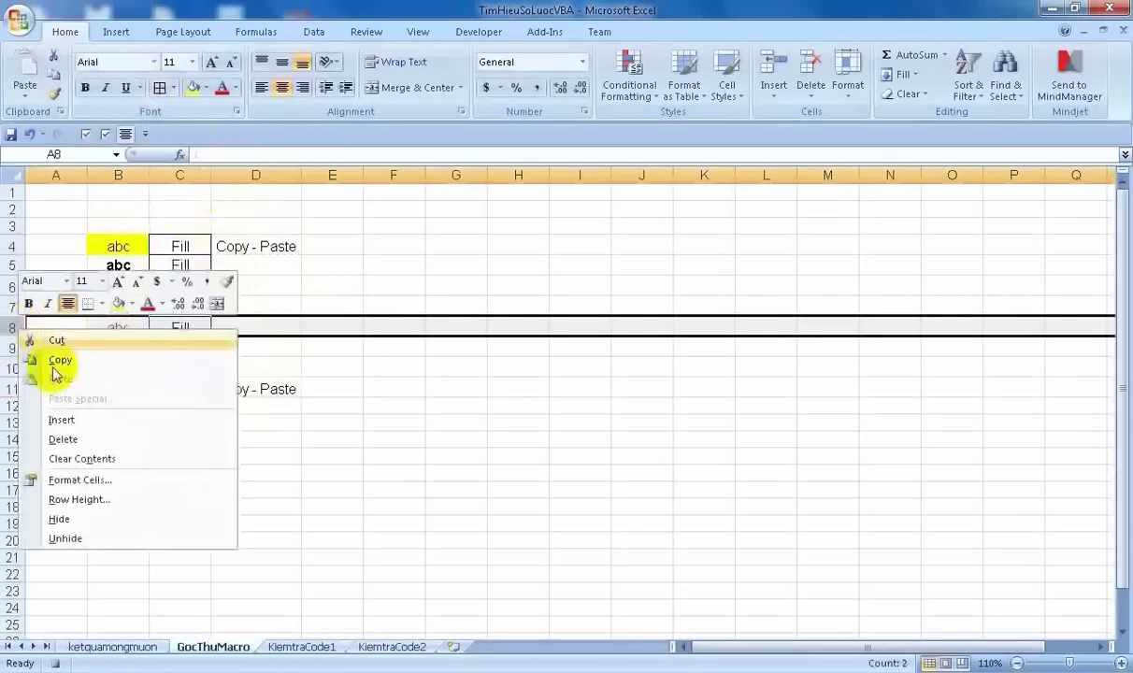
left_click(60, 418)
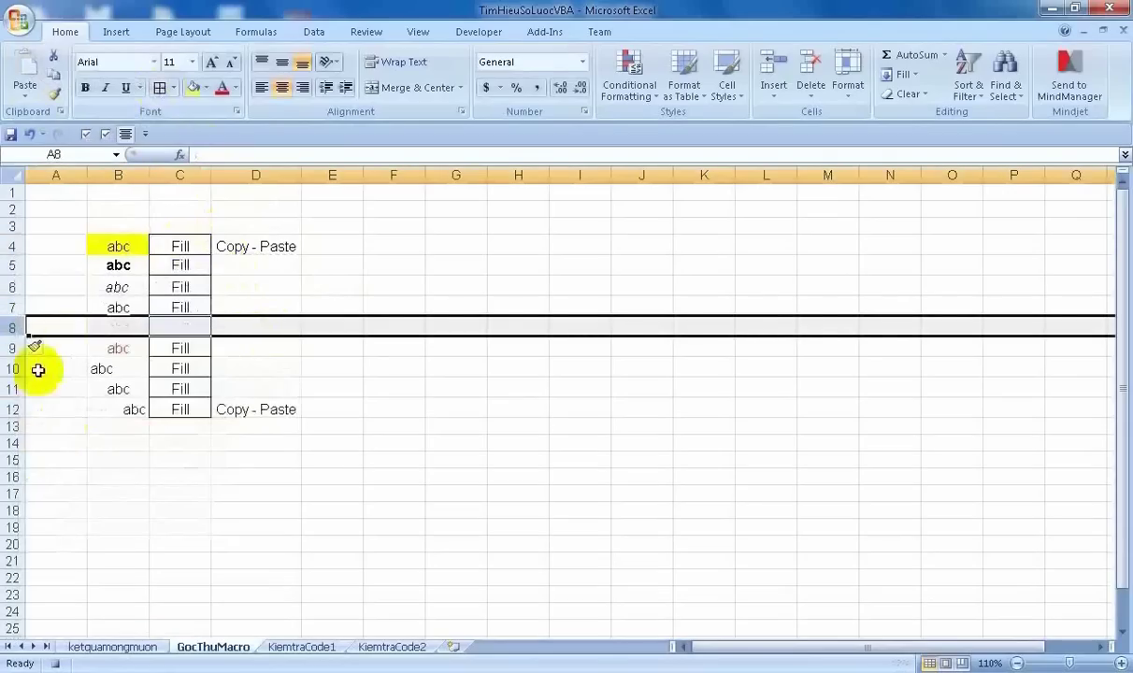
right_click(14, 327)
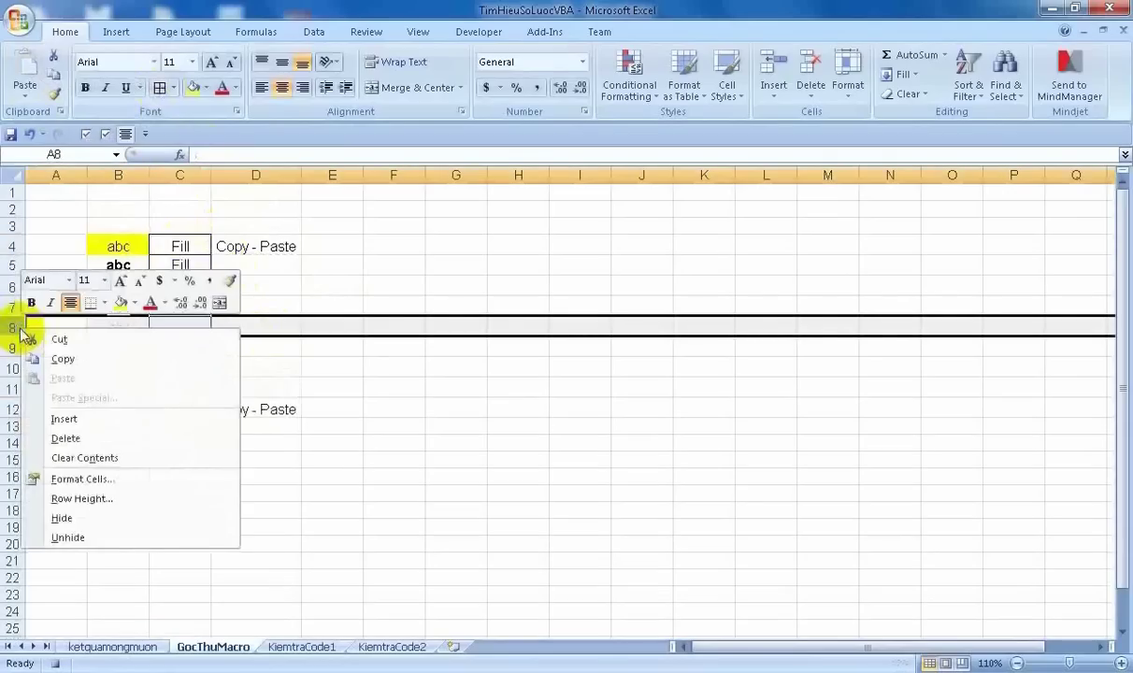
left_click(62, 432)
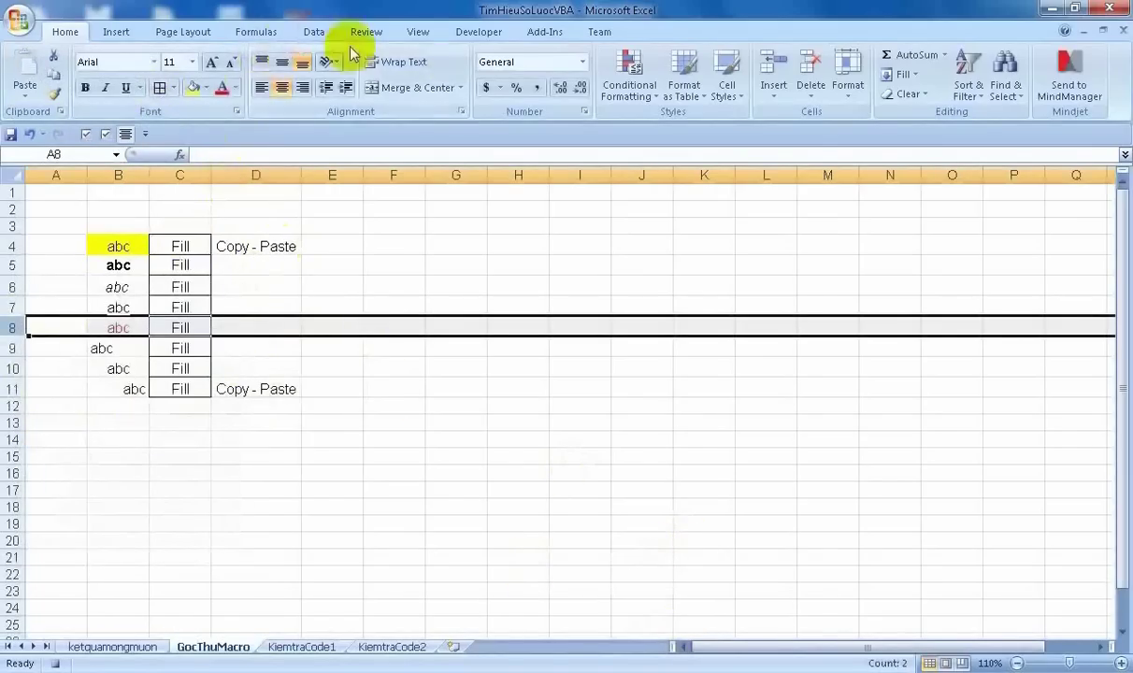
Stop the macro recording, select B4, and open the VBA editor with Alt+F11.
left_click(468, 37)
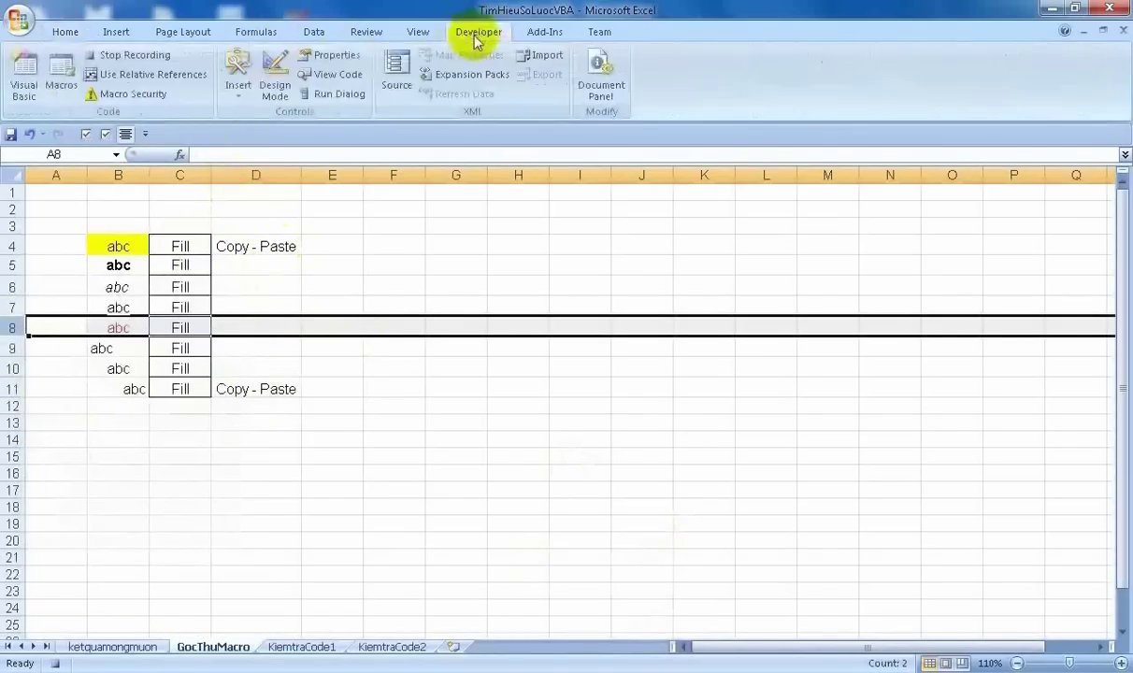
left_click(128, 58)
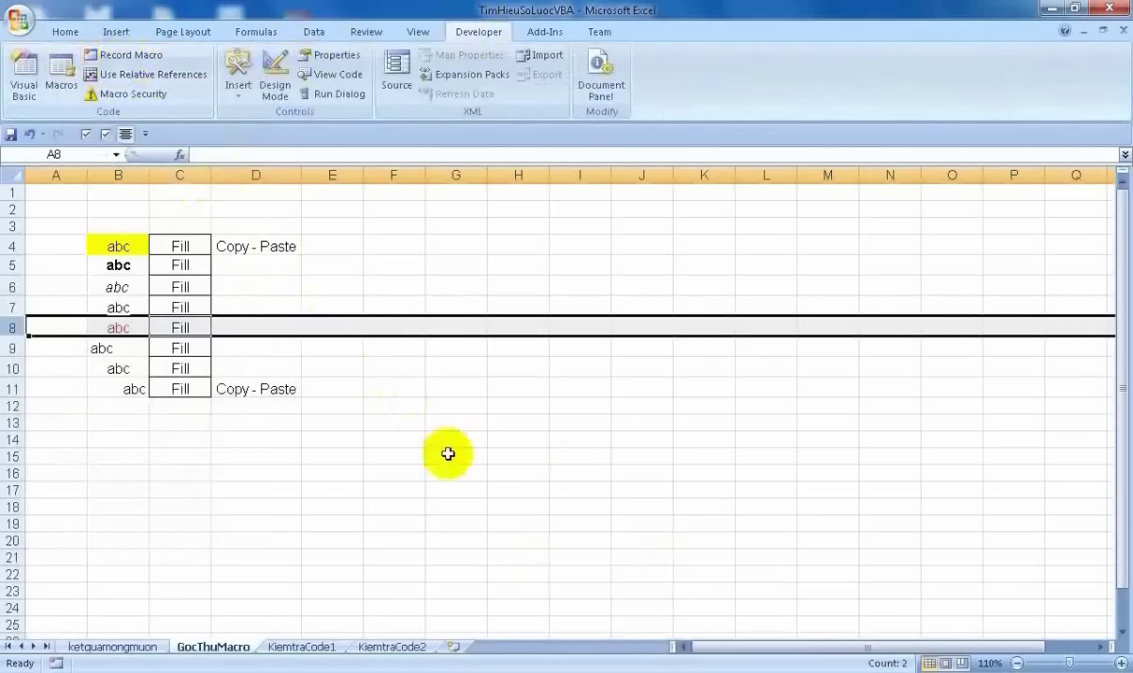
left_click(135, 246)
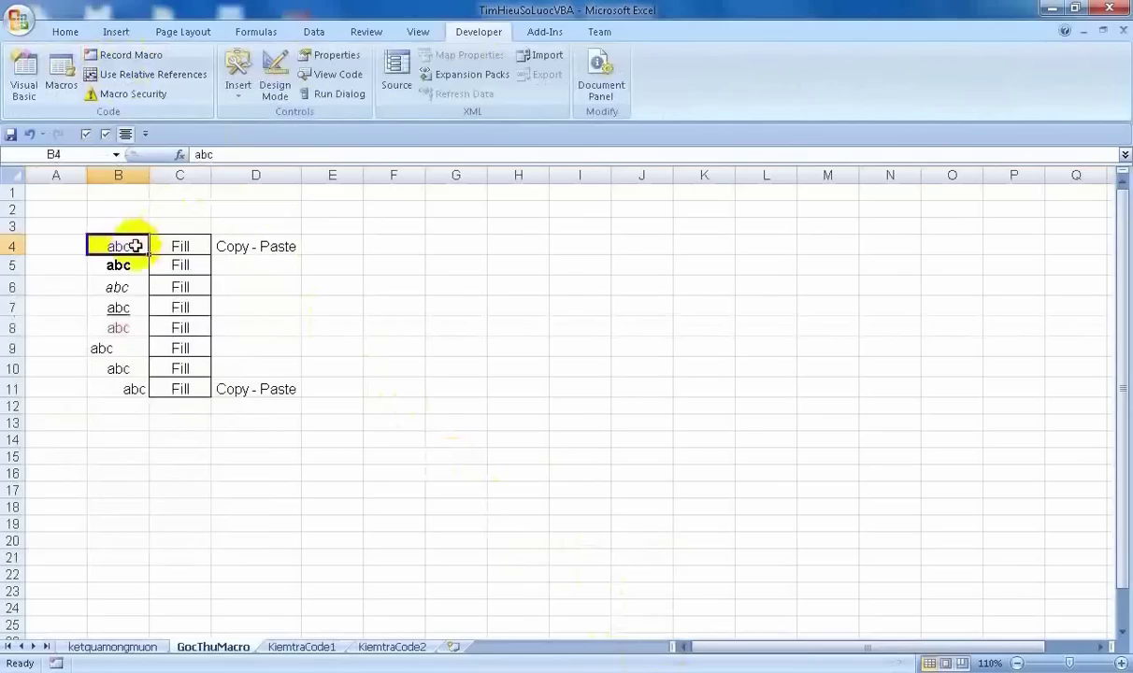
key("alt+F11")
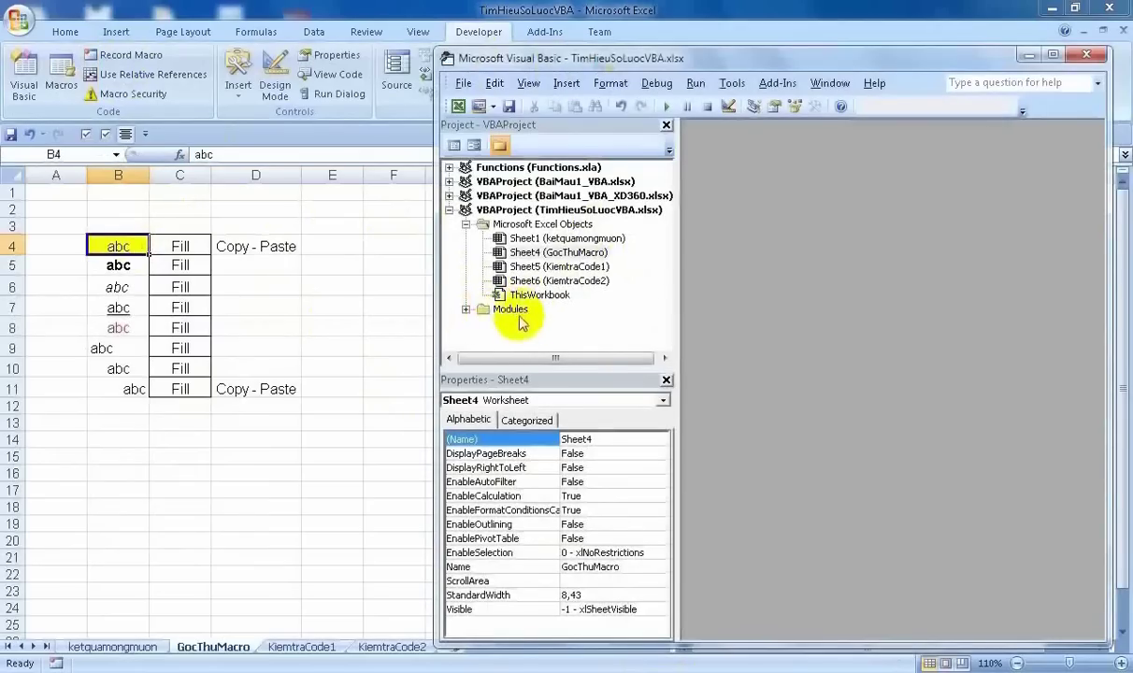
Open Module1 and review Sub test()'s Range("B4").Select line and its Selection.Interior fill block.
left_click(466, 310)
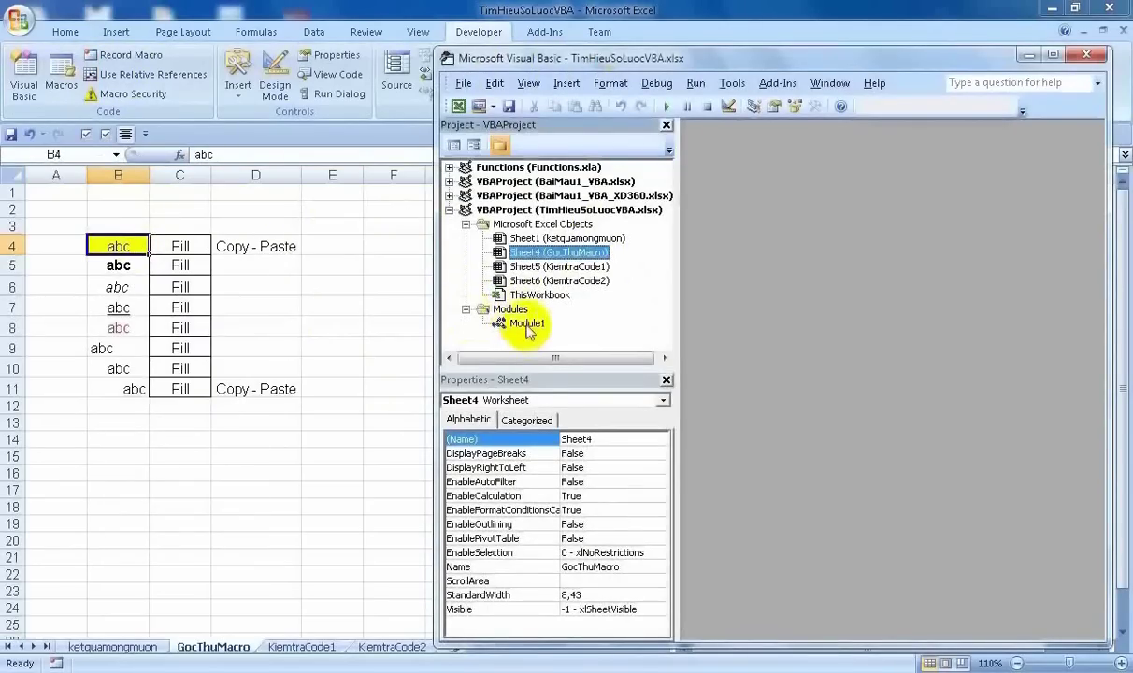
double_click(527, 324)
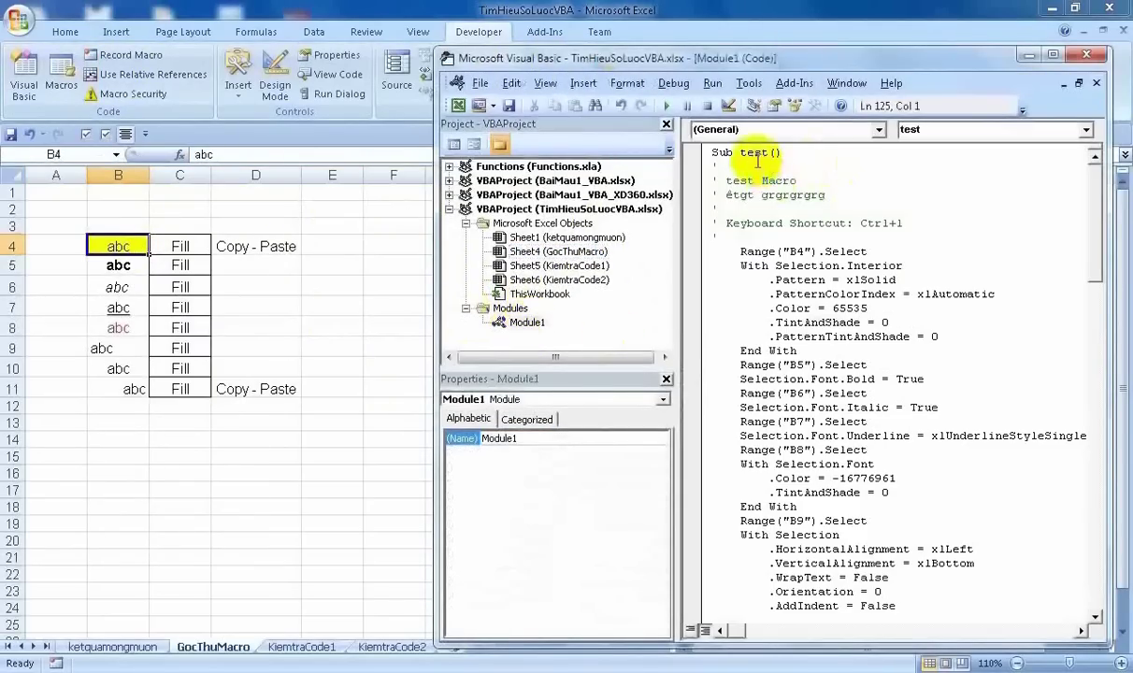
mouse_move(1103, 222)
left_mouse_down()
mouse_move(1095, 314)
mouse_move(1116, 547)
mouse_move(1090, 233)
mouse_move(1110, 185)
left_mouse_up()
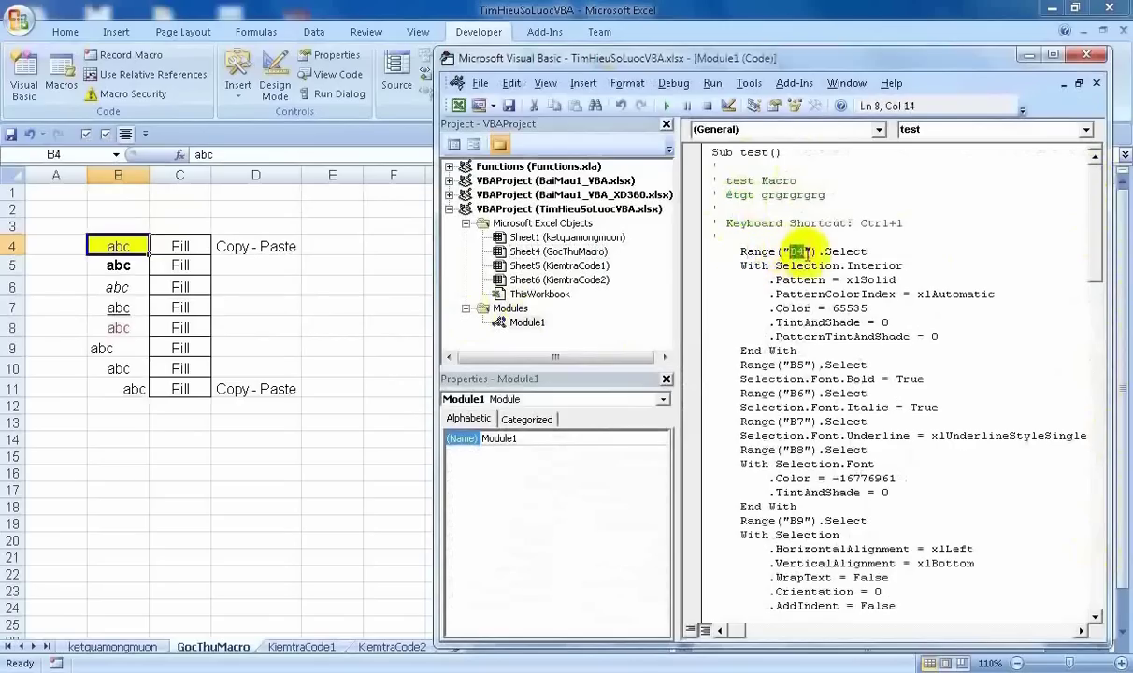
left_click(834, 251)
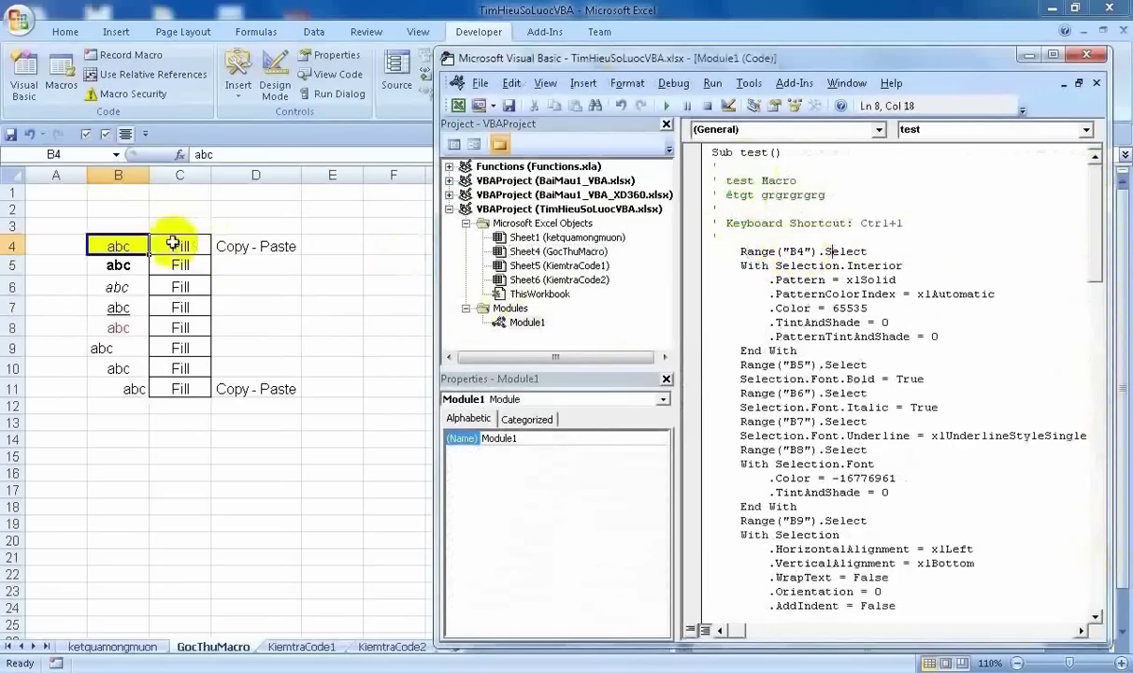
left_click(124, 241)
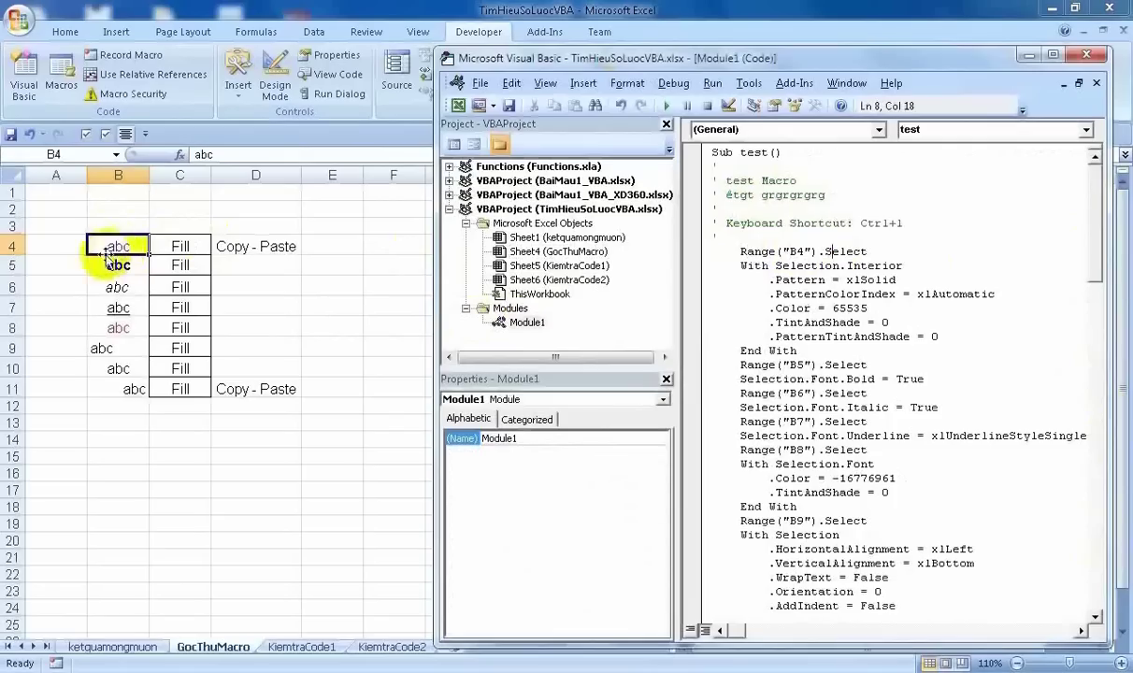
double_click(779, 266)
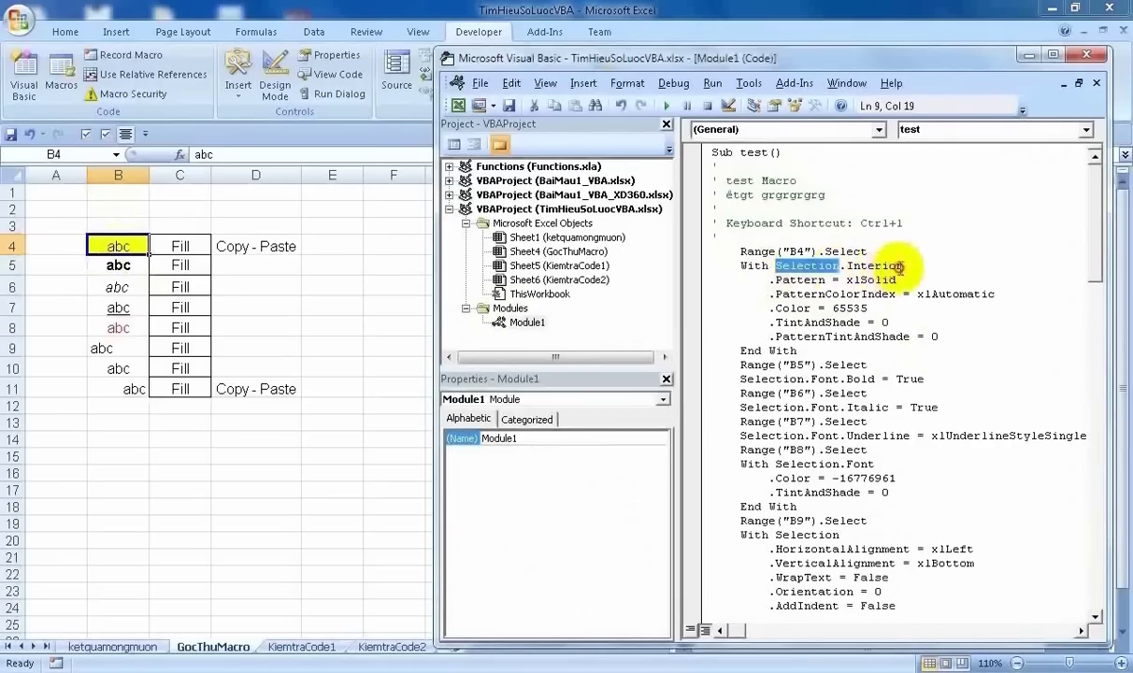
left_click_drag(901, 267, 869, 266)
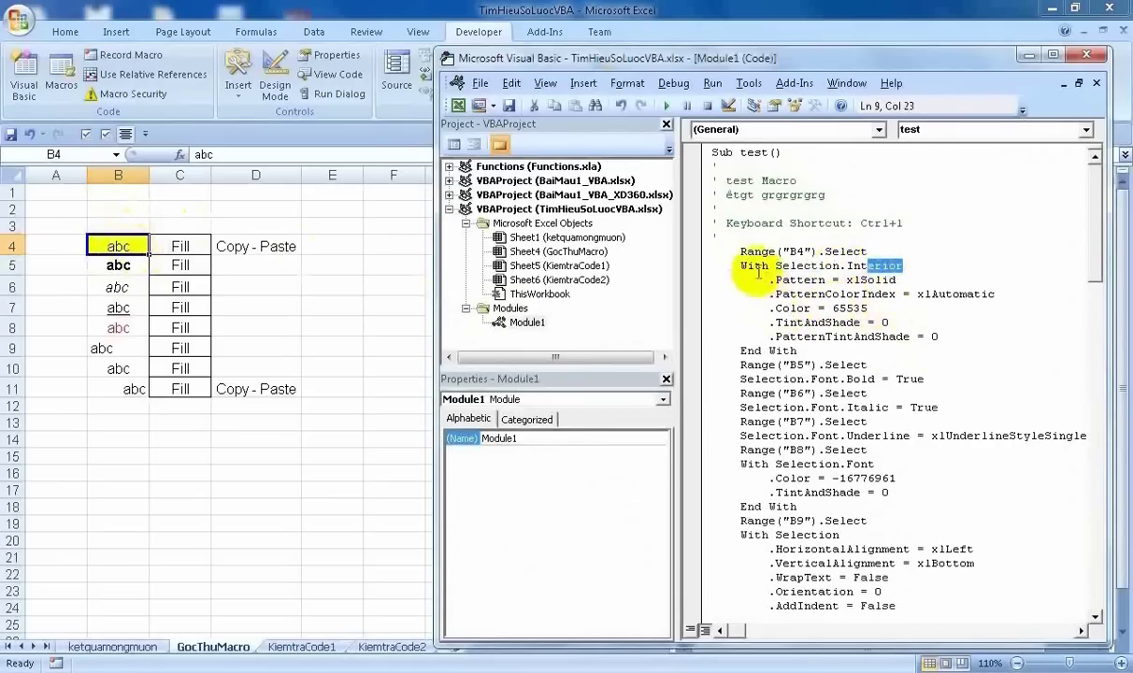
mouse_move(738, 266)
left_mouse_down()
mouse_move(947, 341)
mouse_move(739, 370)
left_mouse_up()
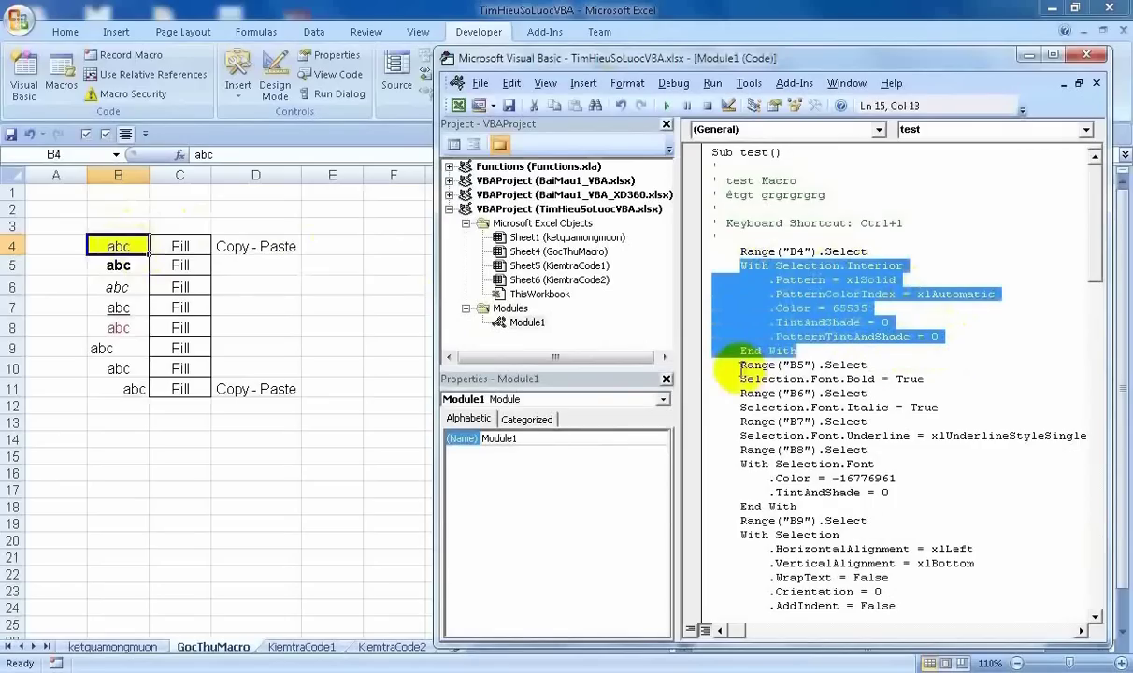
left_click(738, 368)
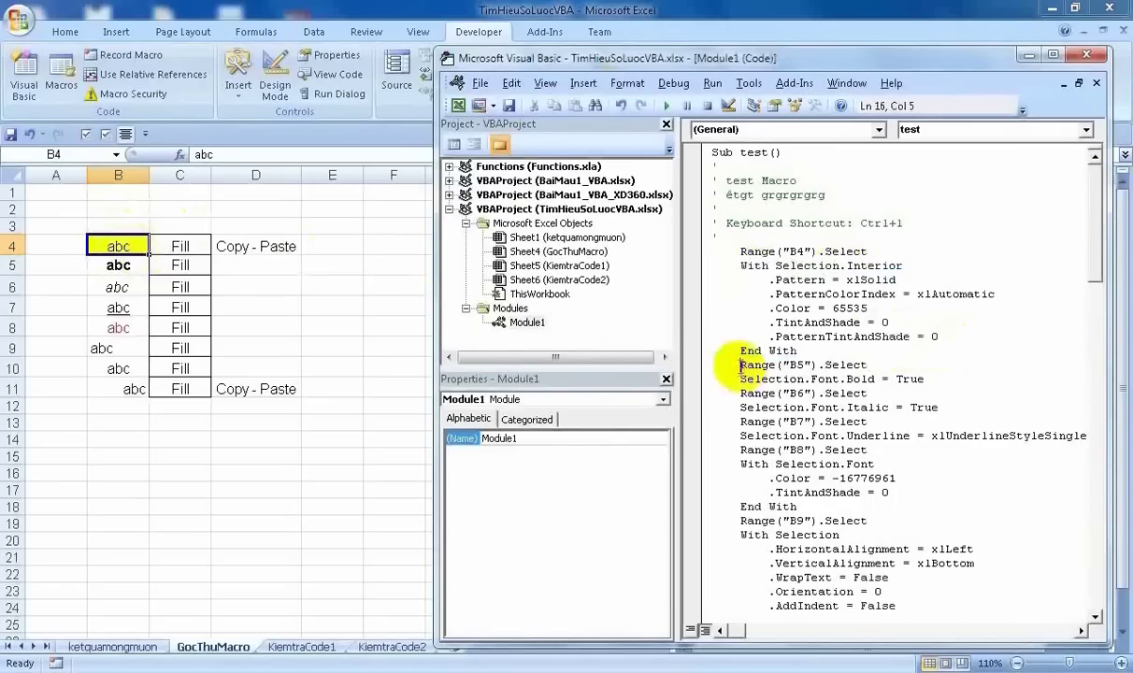
mouse_move(1093, 245)
left_mouse_down()
mouse_move(1076, 577)
mouse_move(1073, 172)
left_mouse_up()
left_click(818, 251)
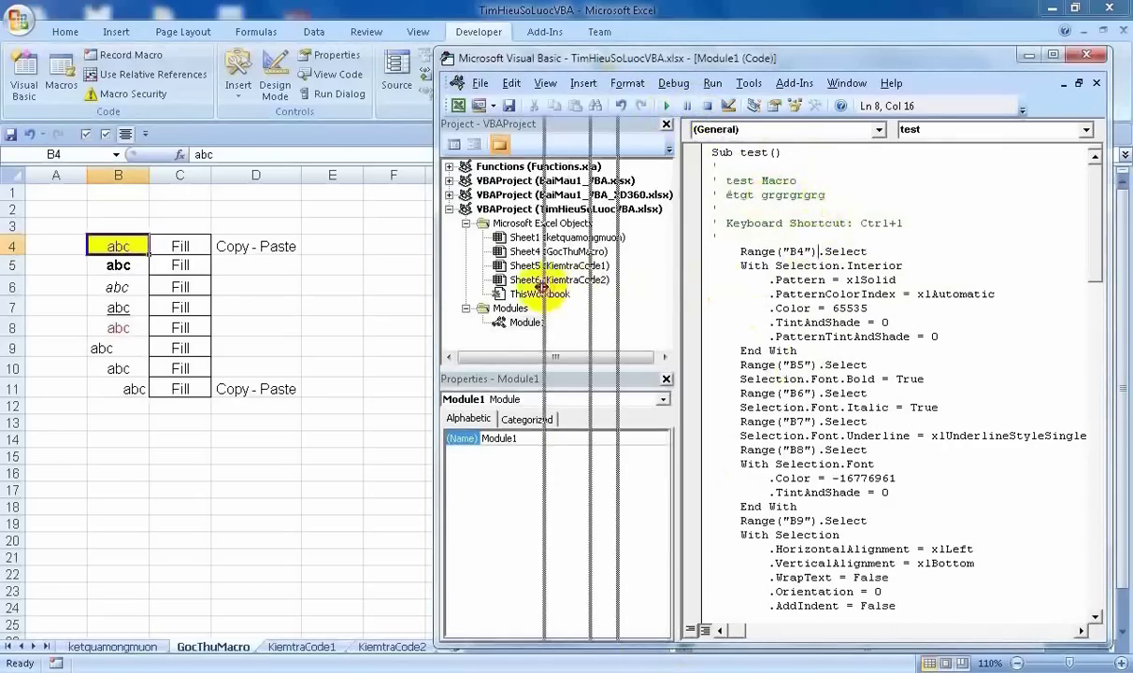
Widen the code pane and switch Excel to the KiemtraCode1 sheet.
left_click_drag(676, 288, 538, 284)
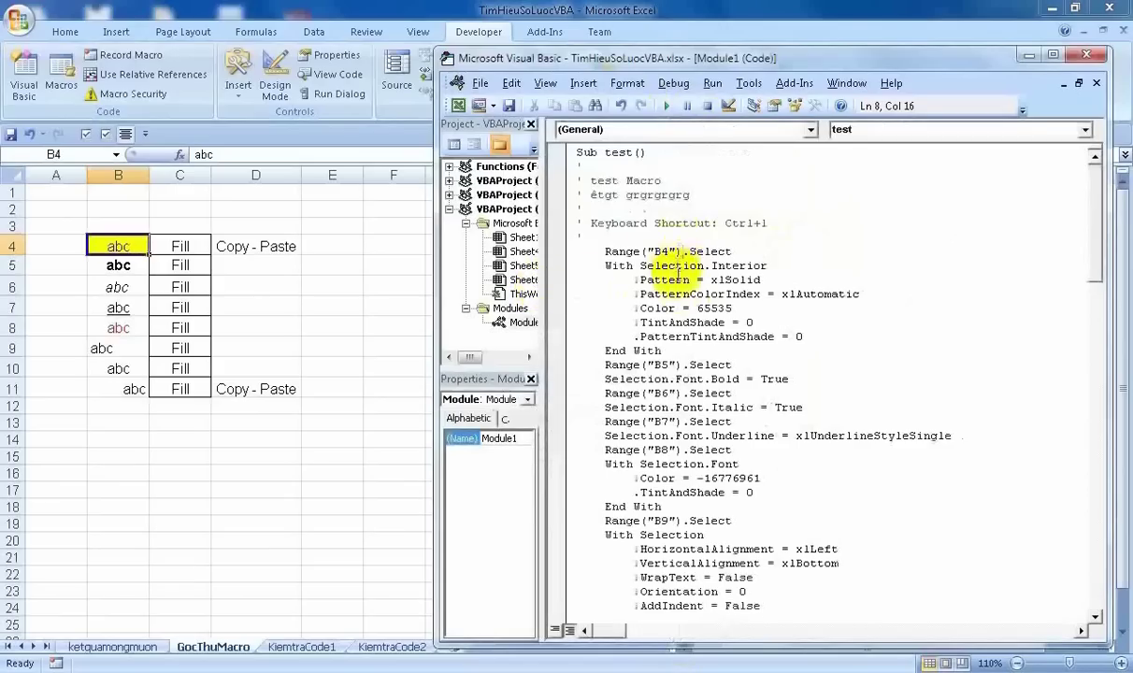
left_click(304, 648)
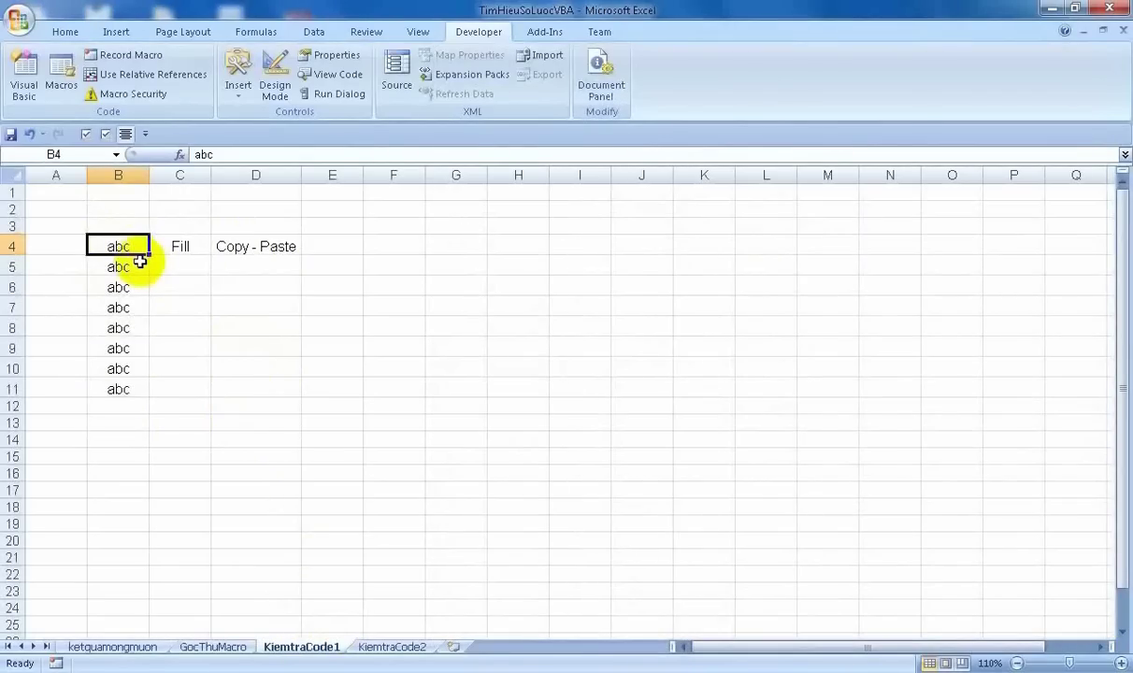
Back in the VBA editor, start stepping through Sub test() with F8.
key("alt+F11")
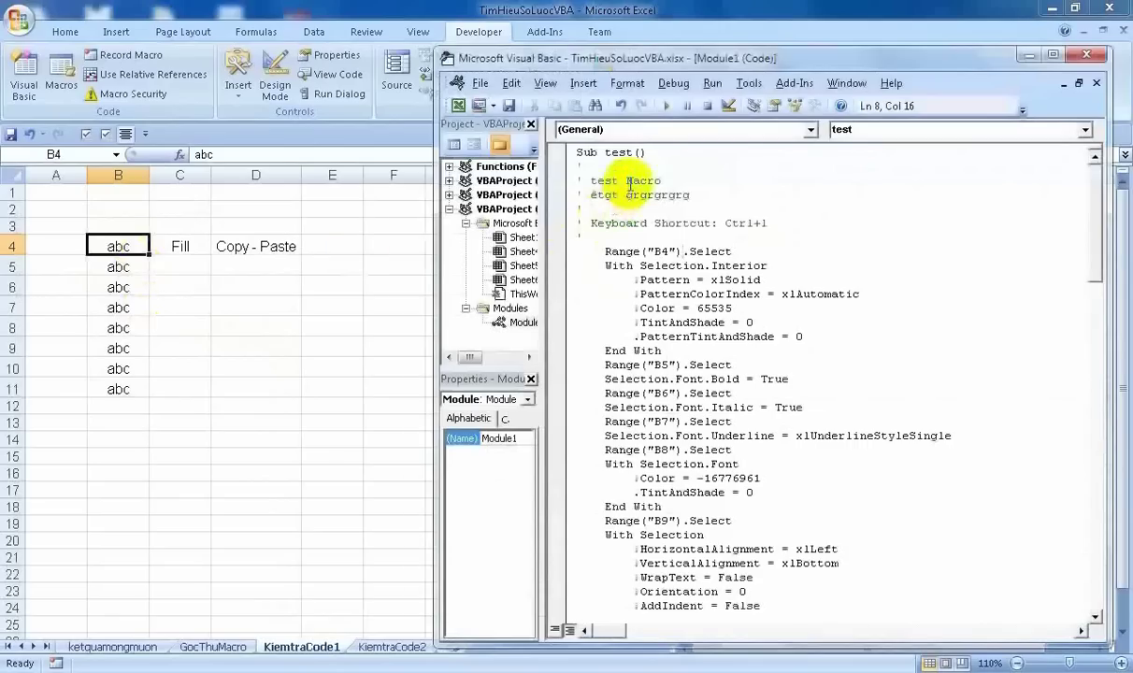
left_click(621, 153)
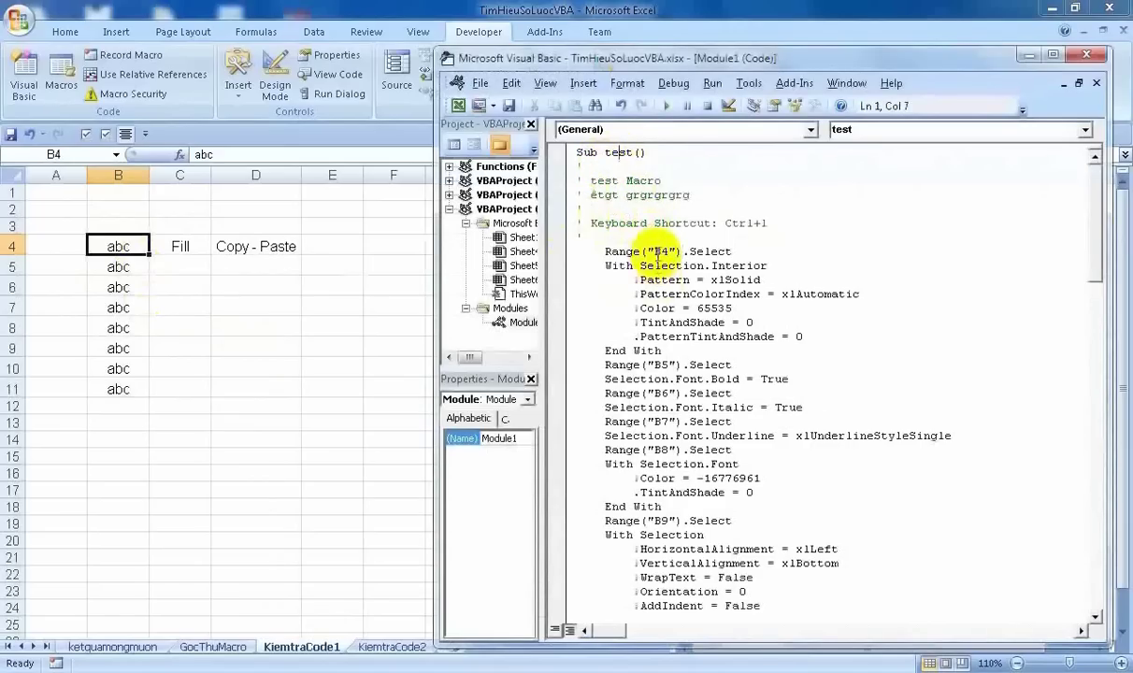
key("F8")
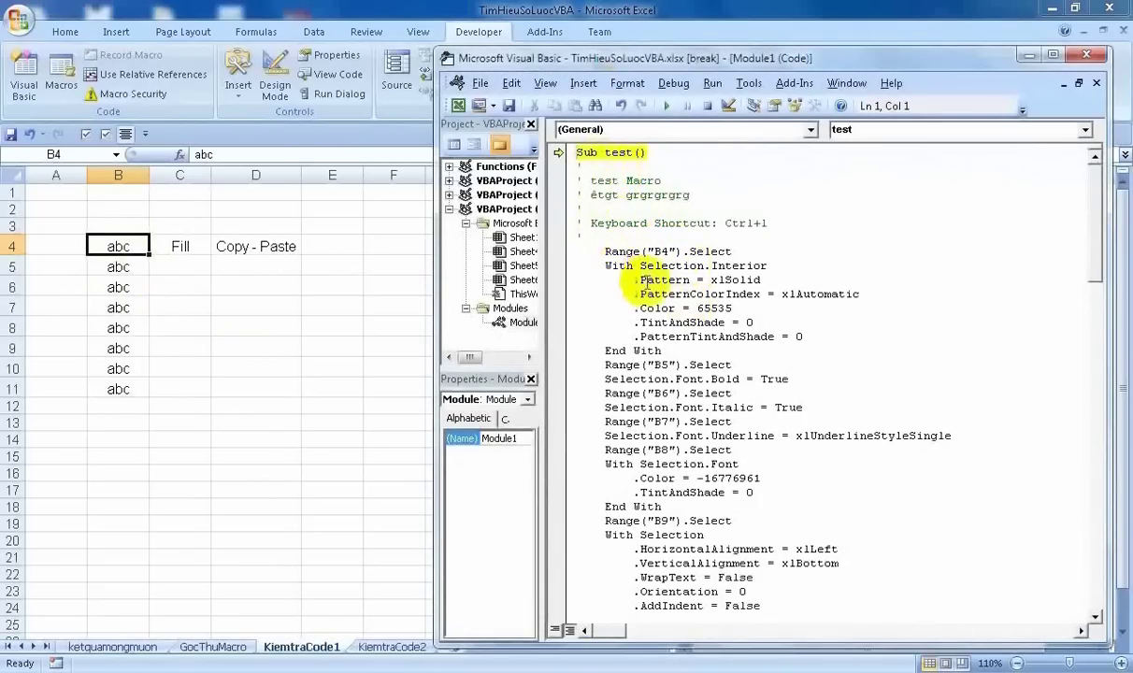
Step through the B4 selection, solid pattern and fill colour lines so B4 turns yellow.
key("F8")
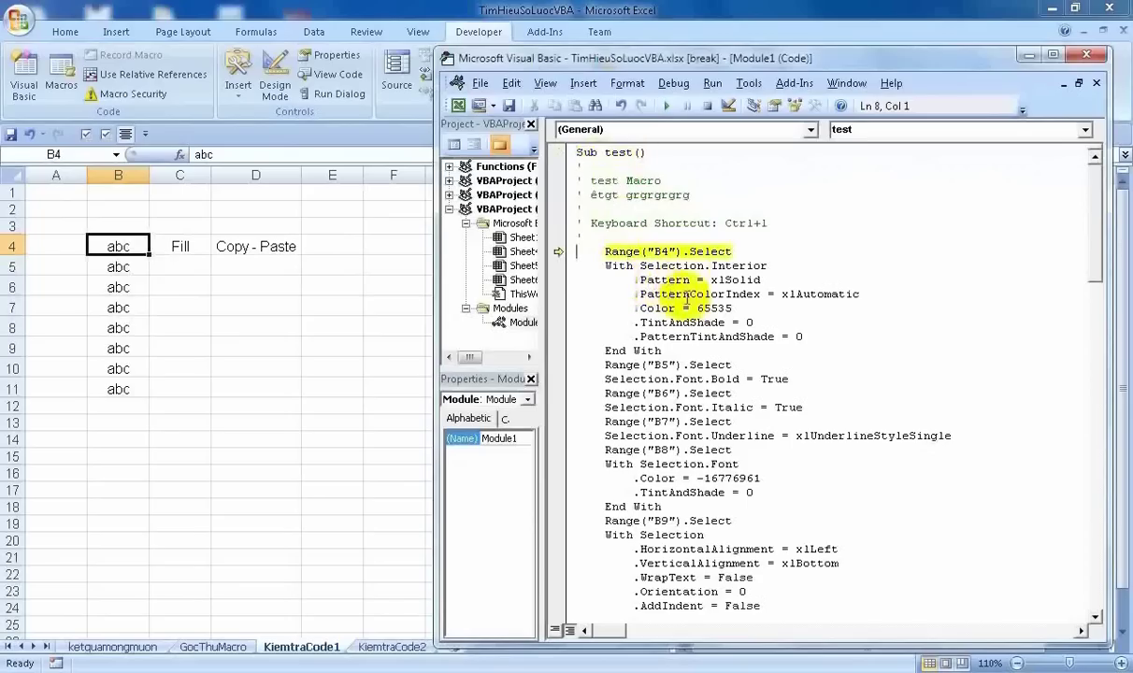
key("F8")
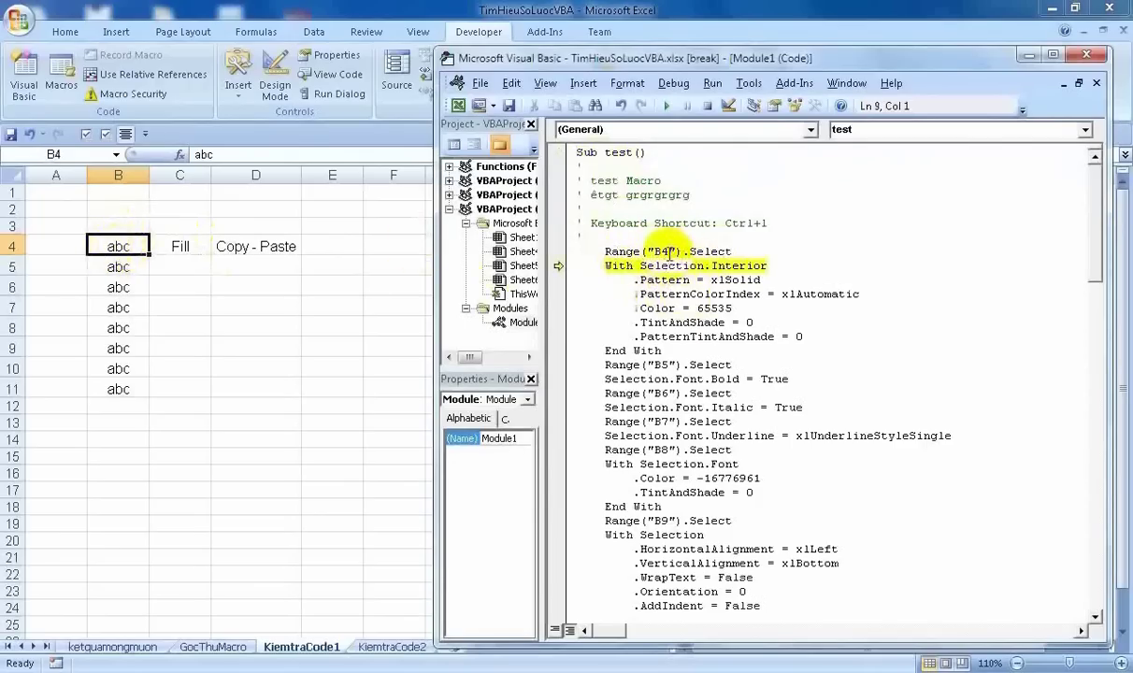
key("F8")
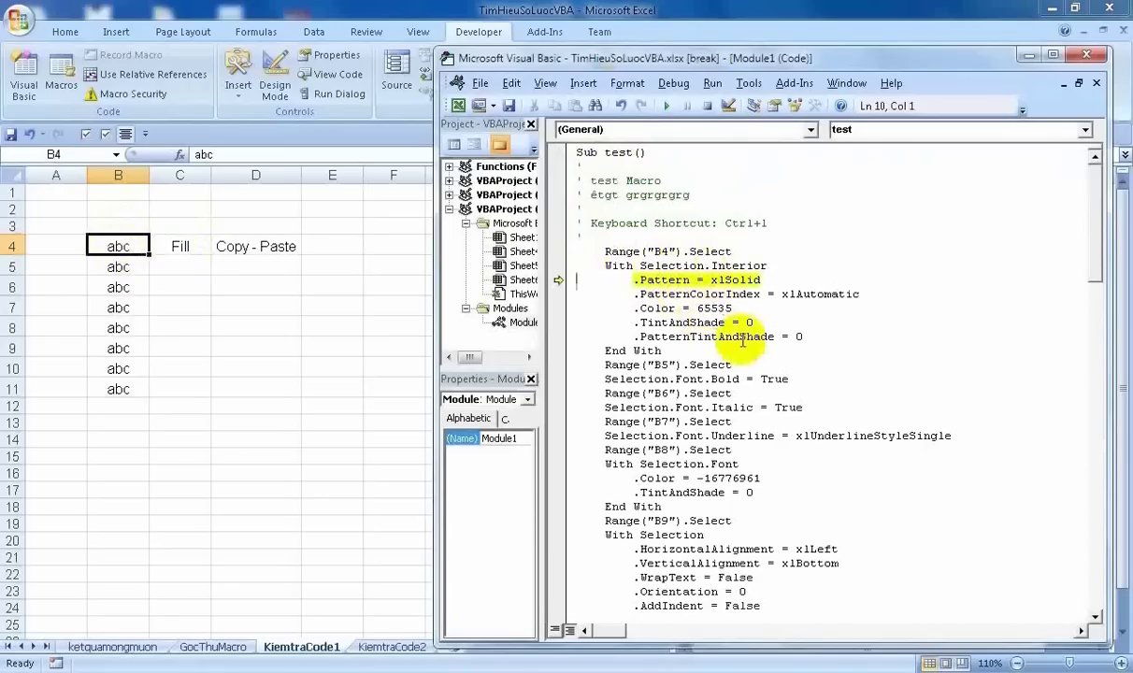
key("F8")
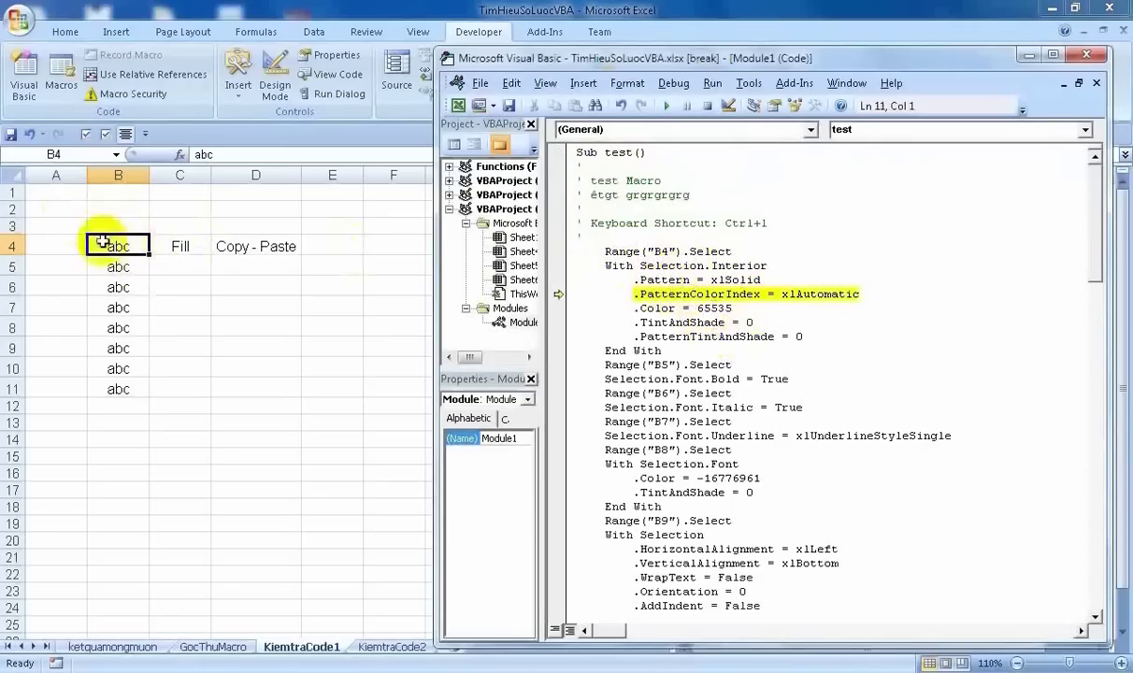
key("F8")
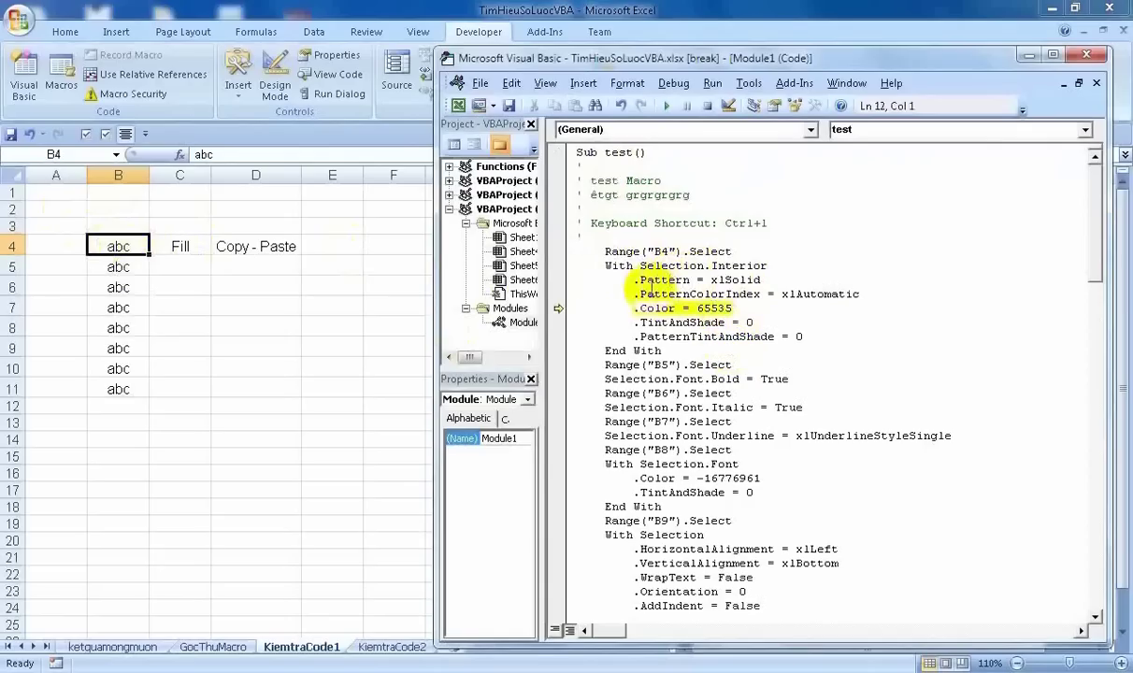
key("F8")
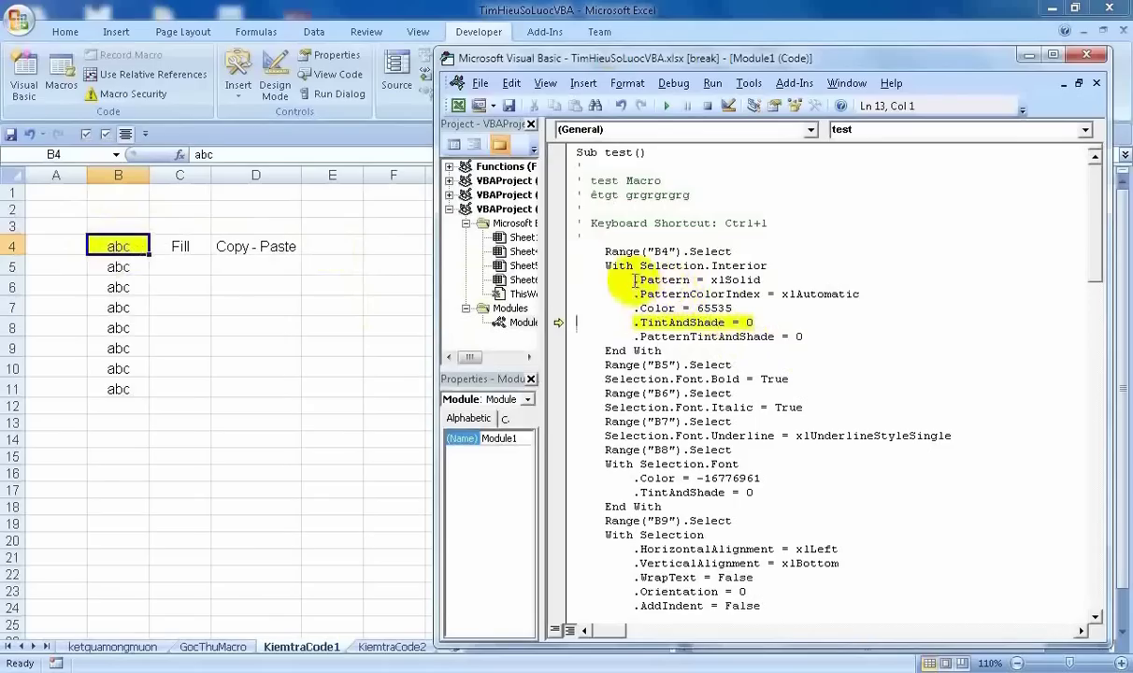
Highlight the pattern lines in the code to explain them, then clear the highlight.
left_click_drag(635, 279, 879, 295)
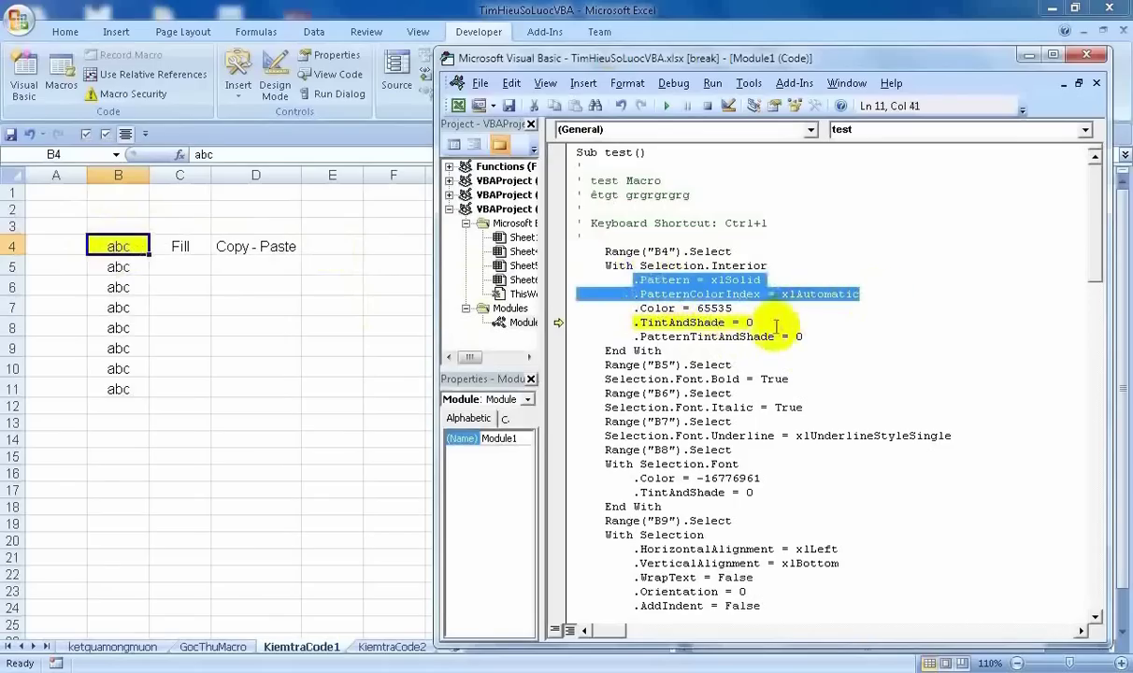
left_click(711, 309)
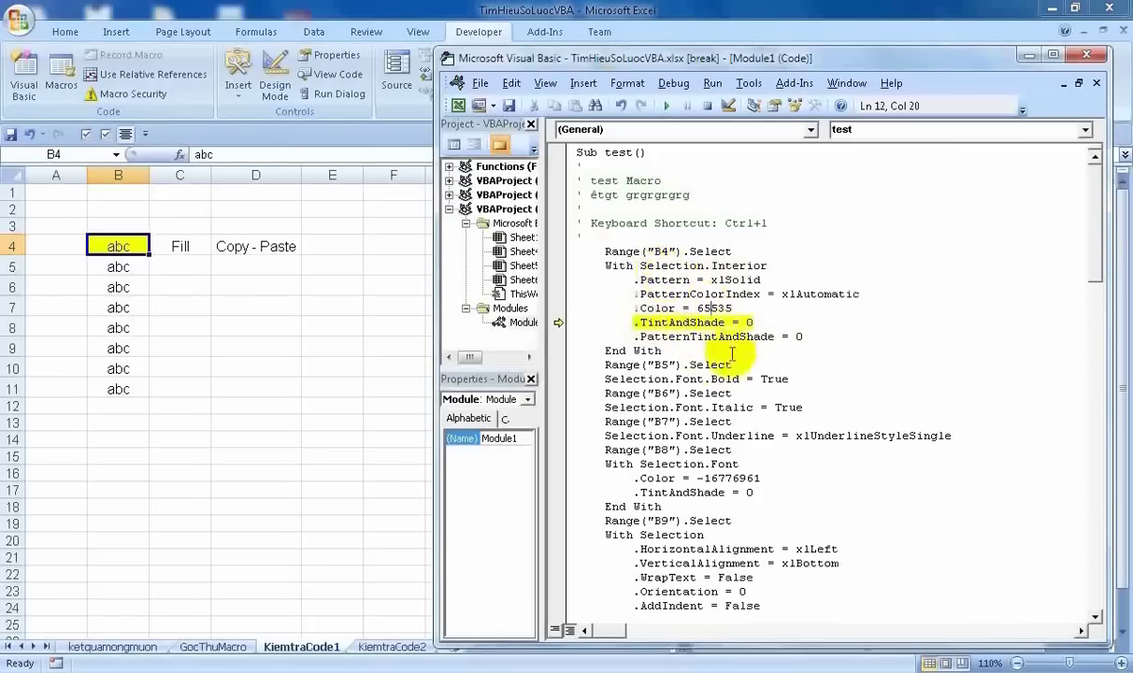
scroll(732, 353, "down", 1)
Finish the B4 fill block and step through the lines that make B5 bold.
key("F8")
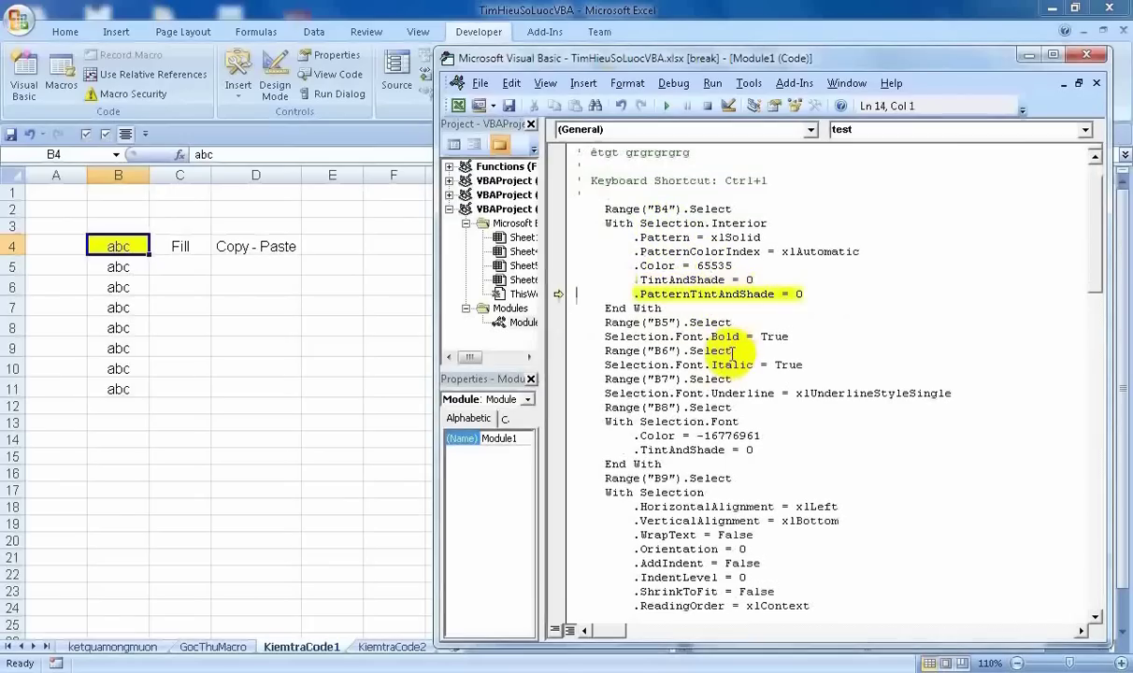
key("F8")
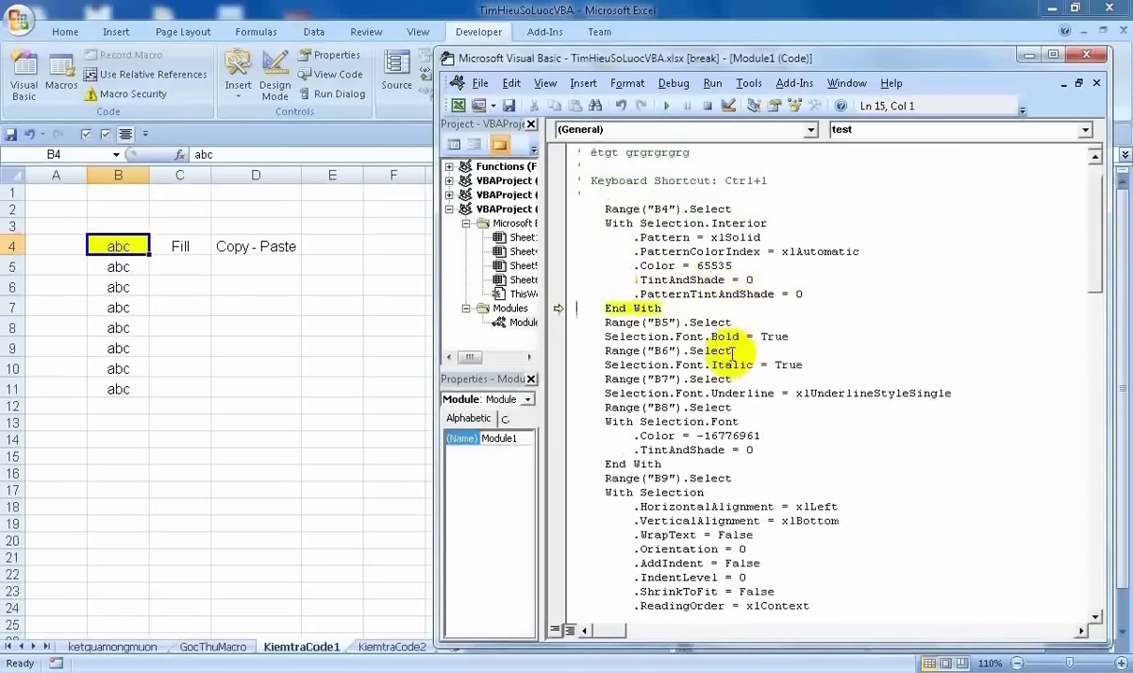
key("F8")
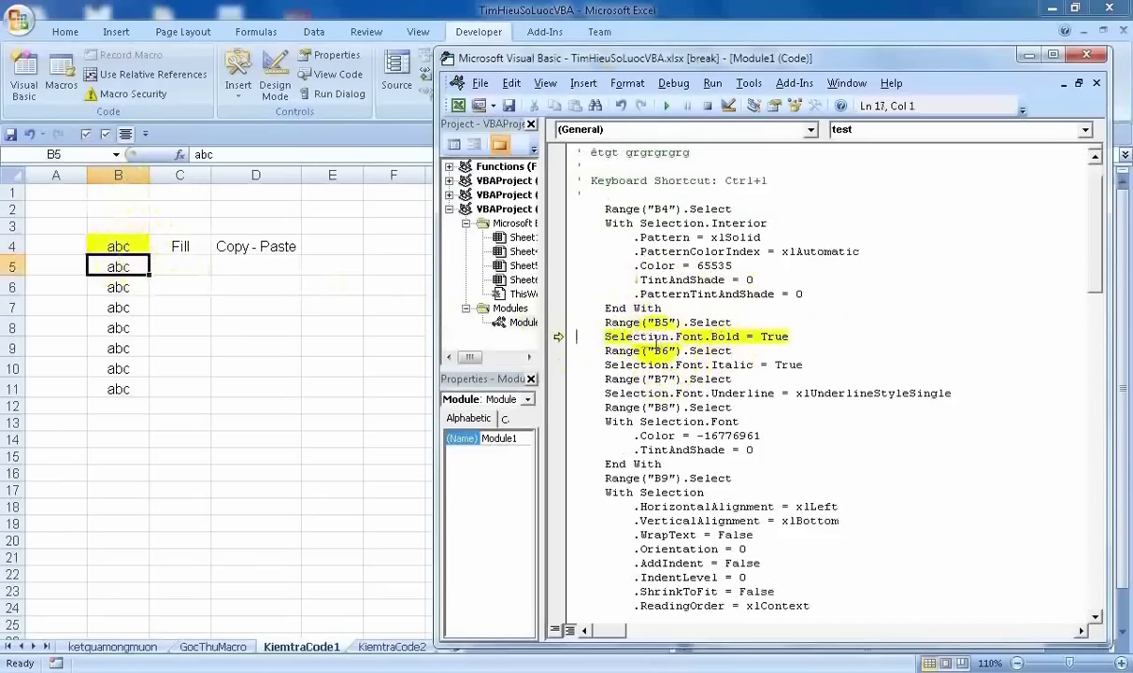
key("F8")
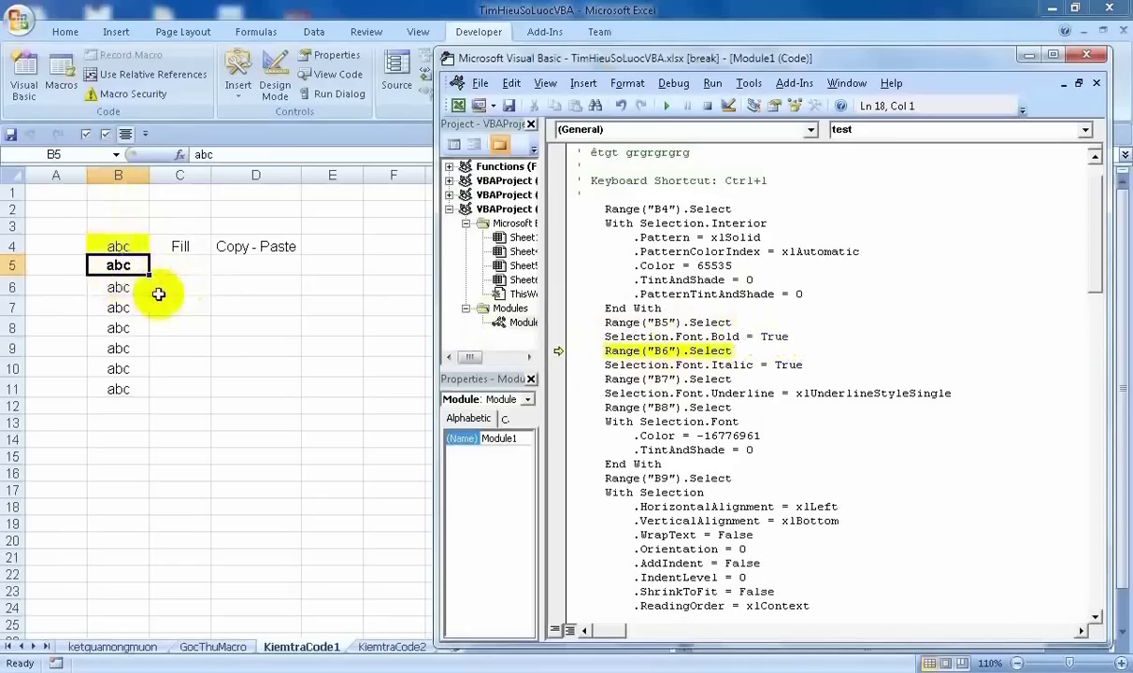
Step through the macro lines that italicise B6 and underline B7.
key("F8")
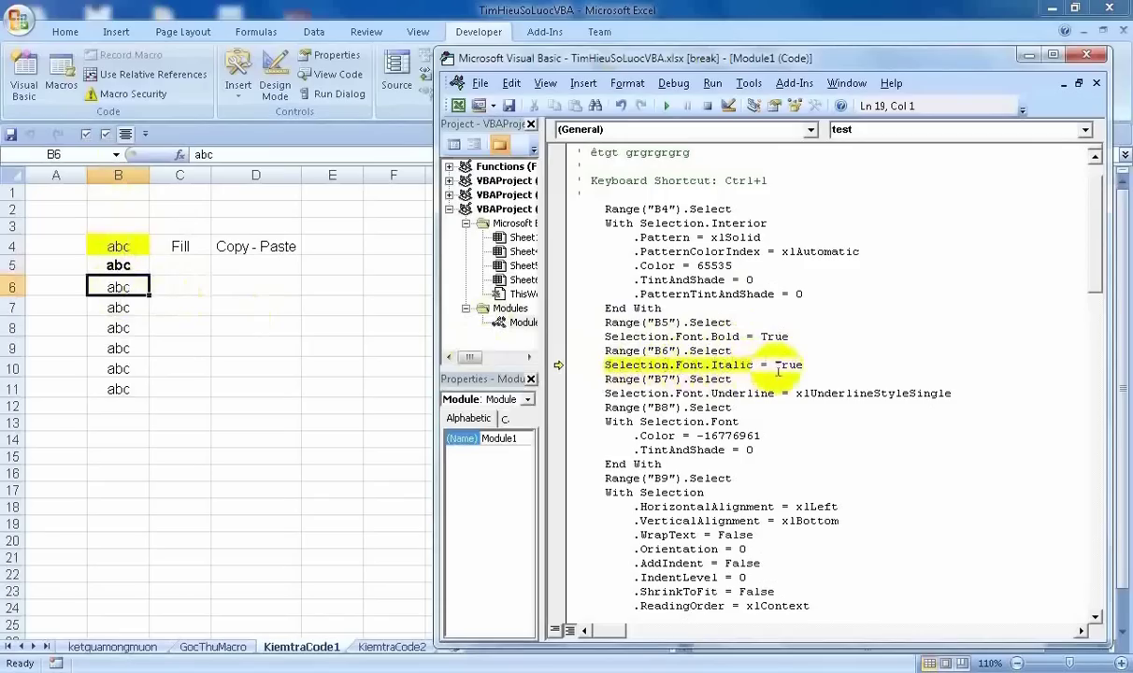
key("F8")
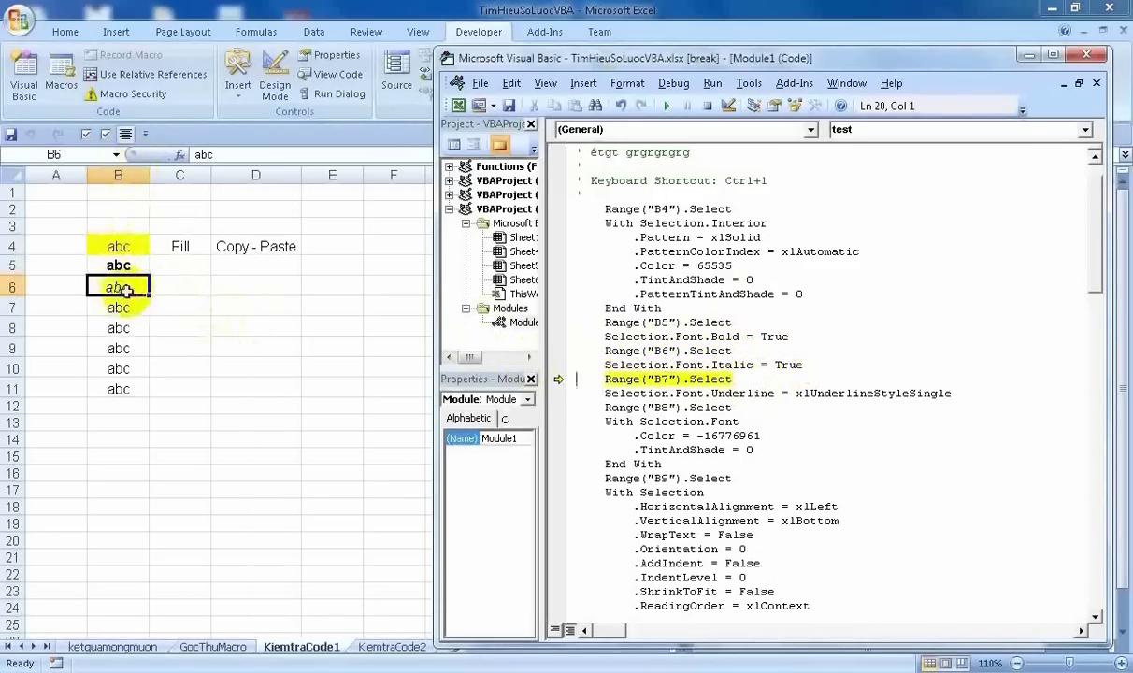
key("F8")
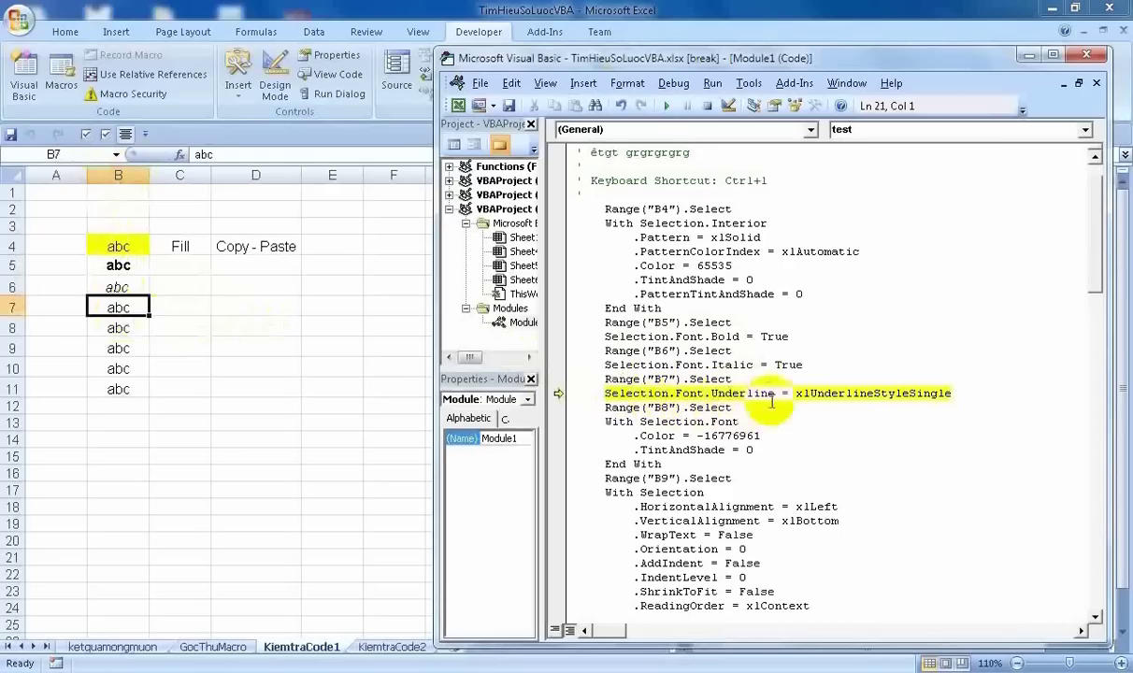
key("F8")
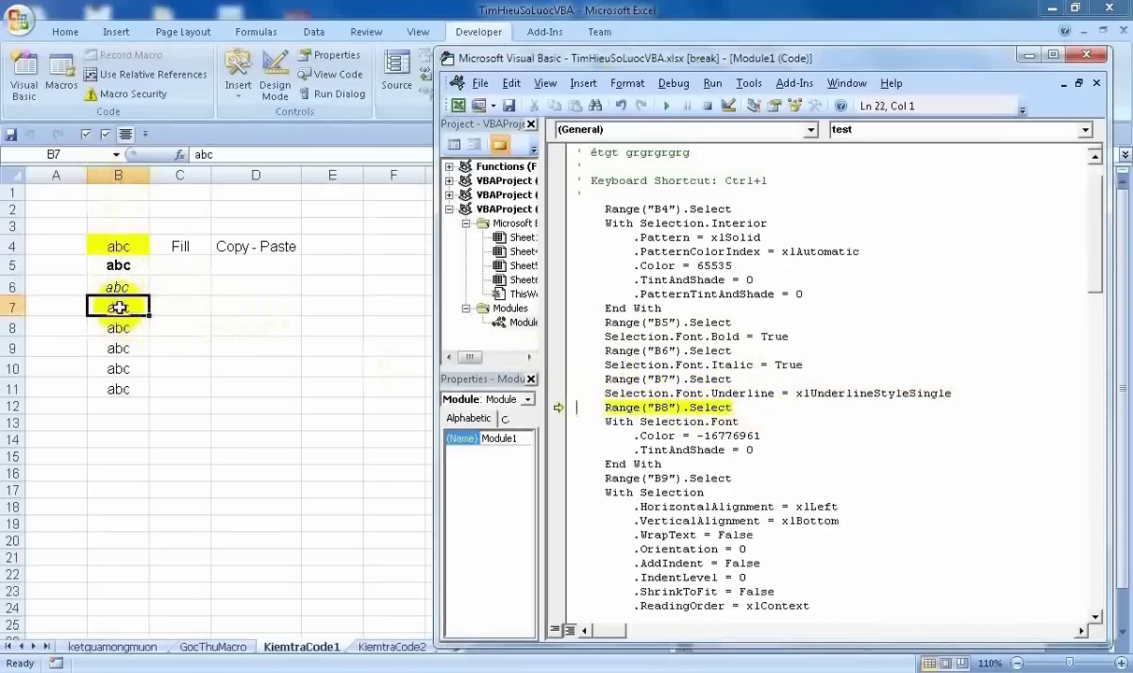
Step through B8's font block to turn its text red, reaching B9.
key("F8")
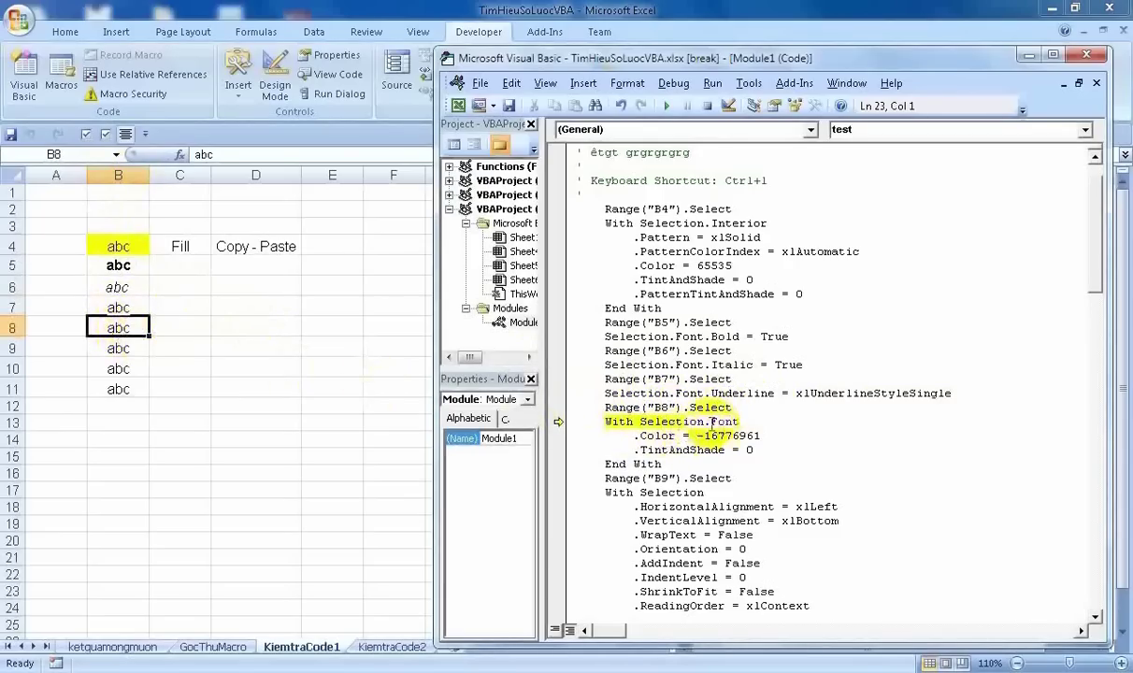
key("F8")
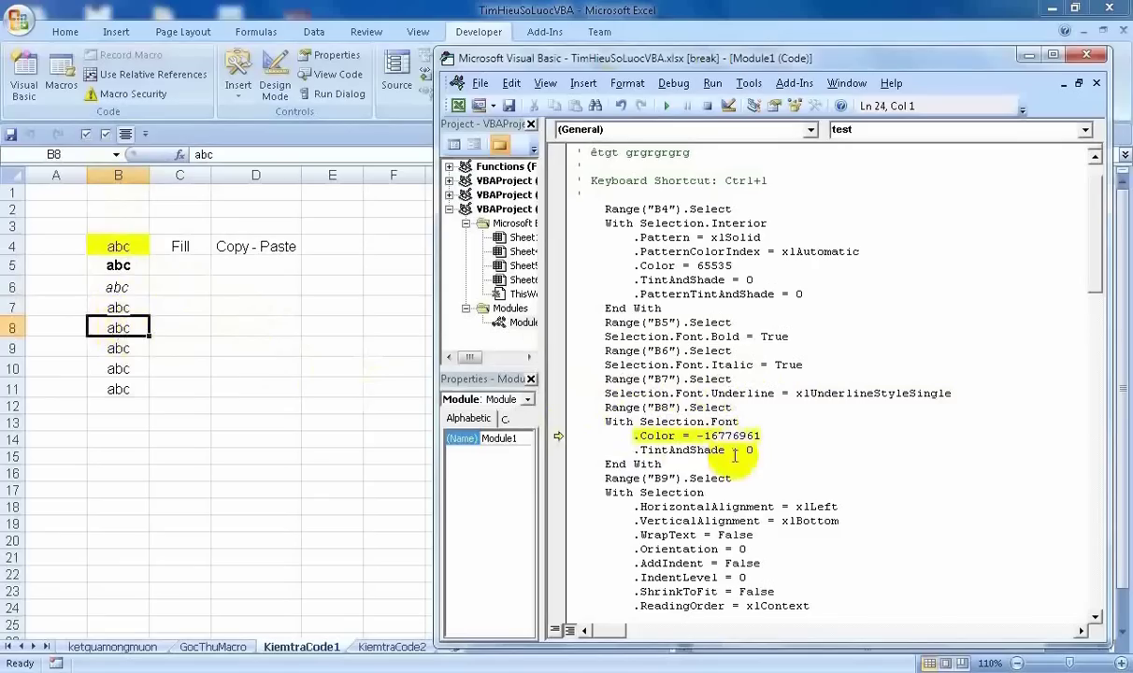
key("F8")
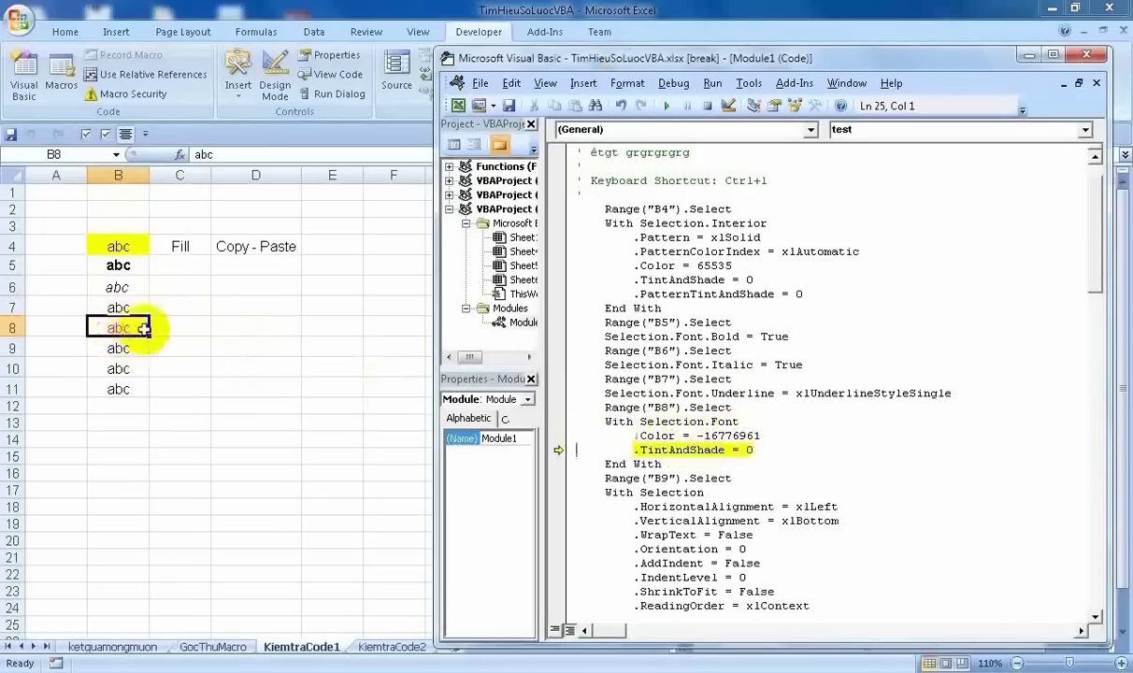
key("F8")
key("F8")
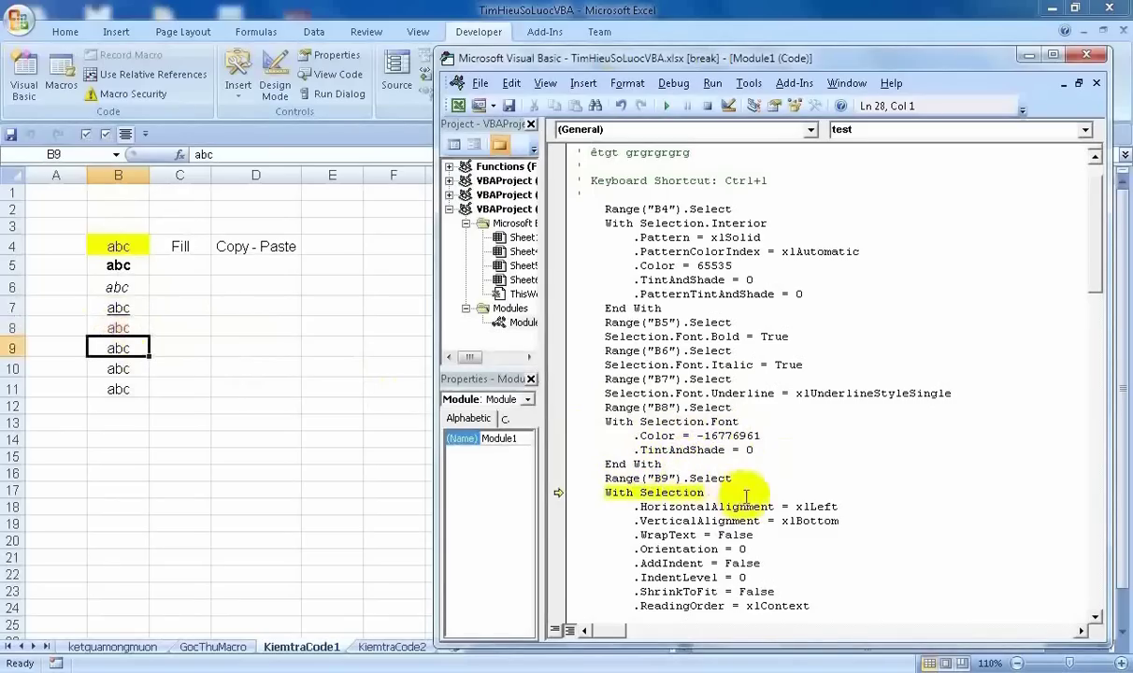
Step through B9's alignment block to left-align B9.
scroll(748, 495, "down", 3)
key("F8")
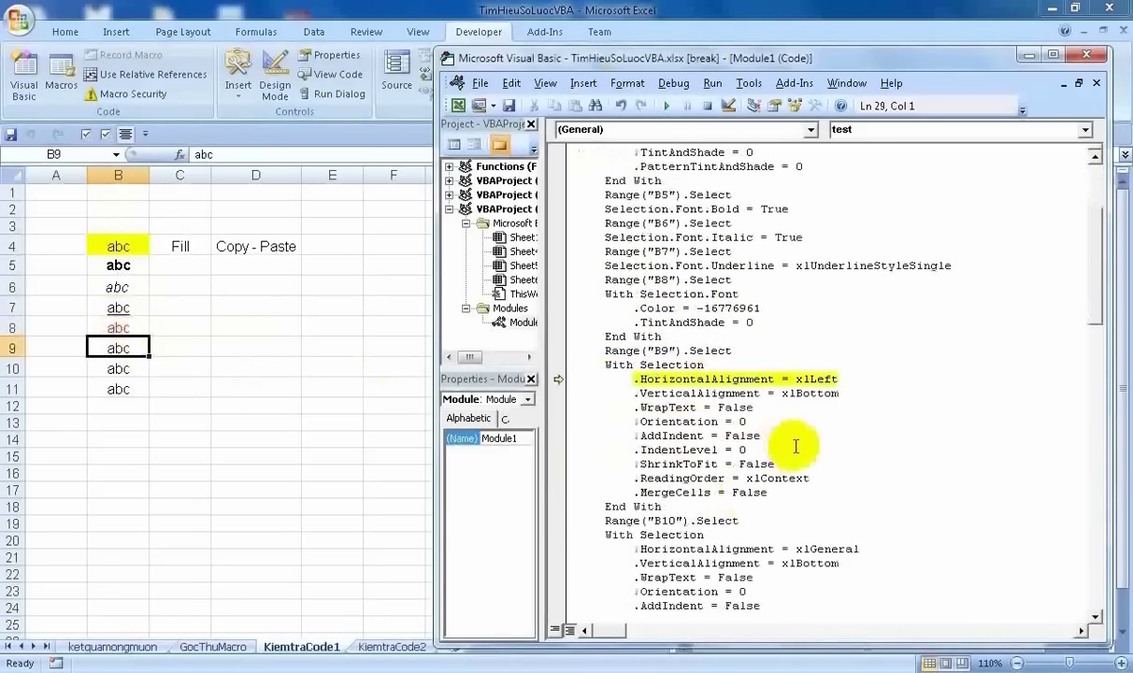
key("F8")
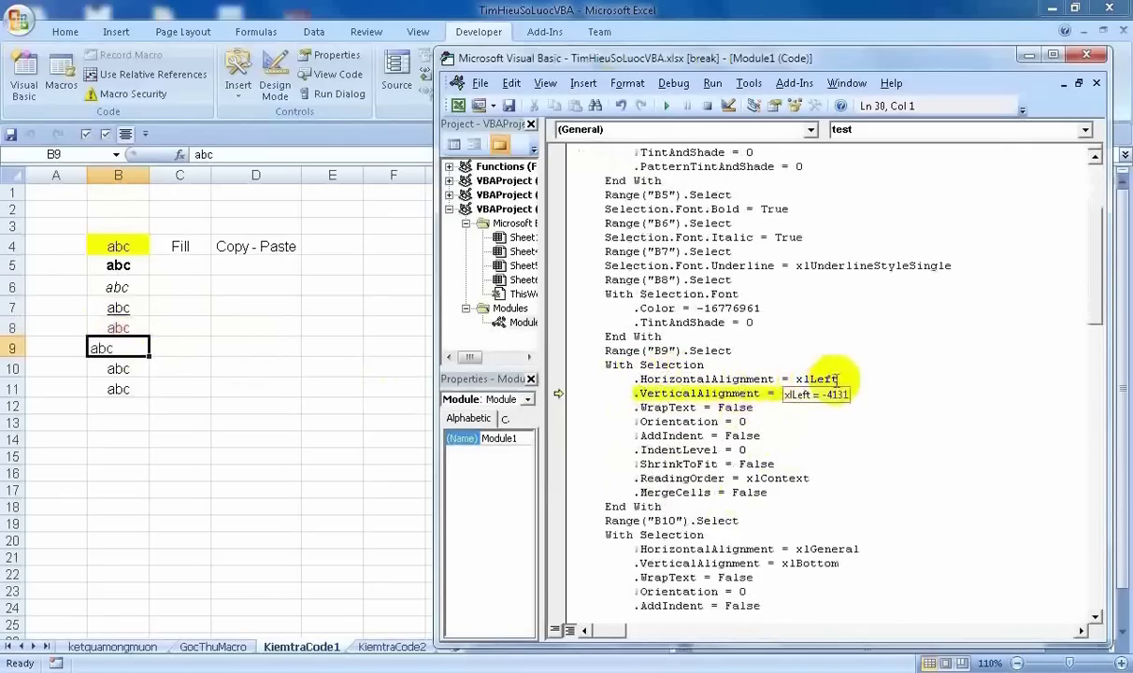
key("F8")
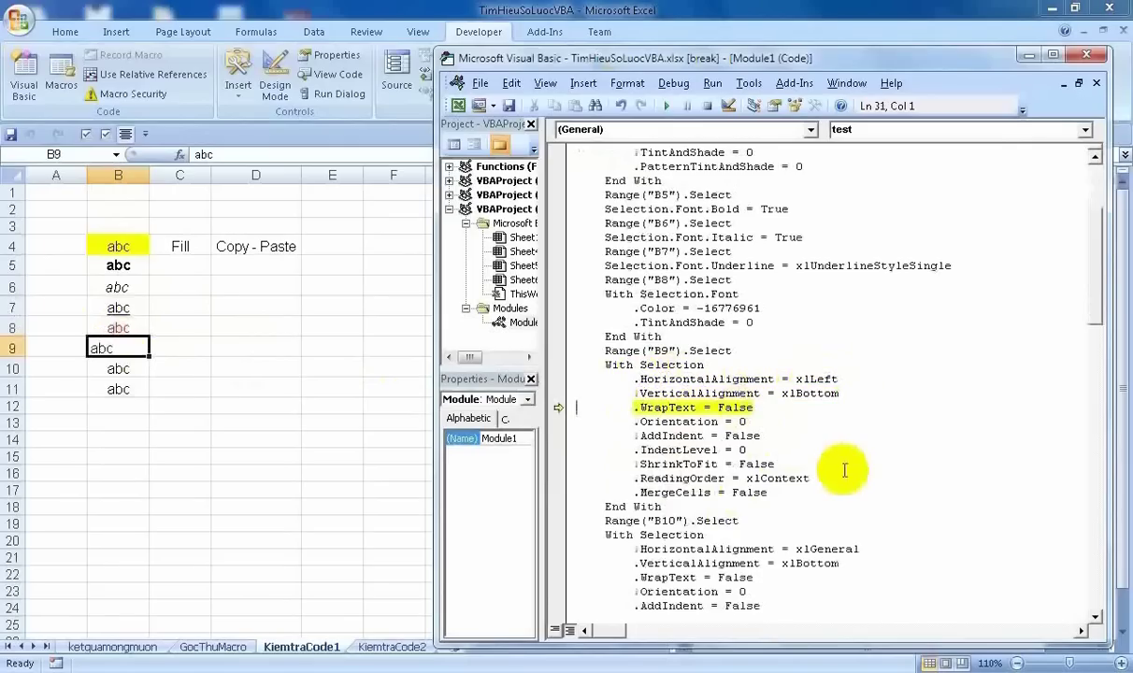
key("F8")
key("F8")
key("F8")
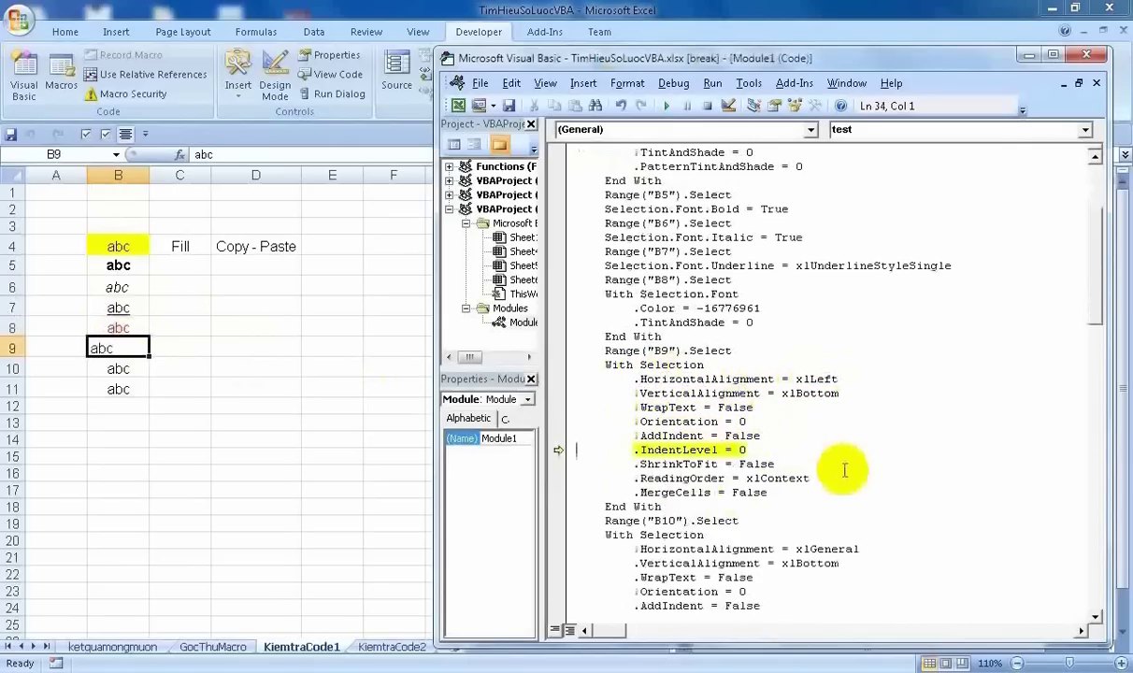
key("F8")
key("F8")
key("F8")
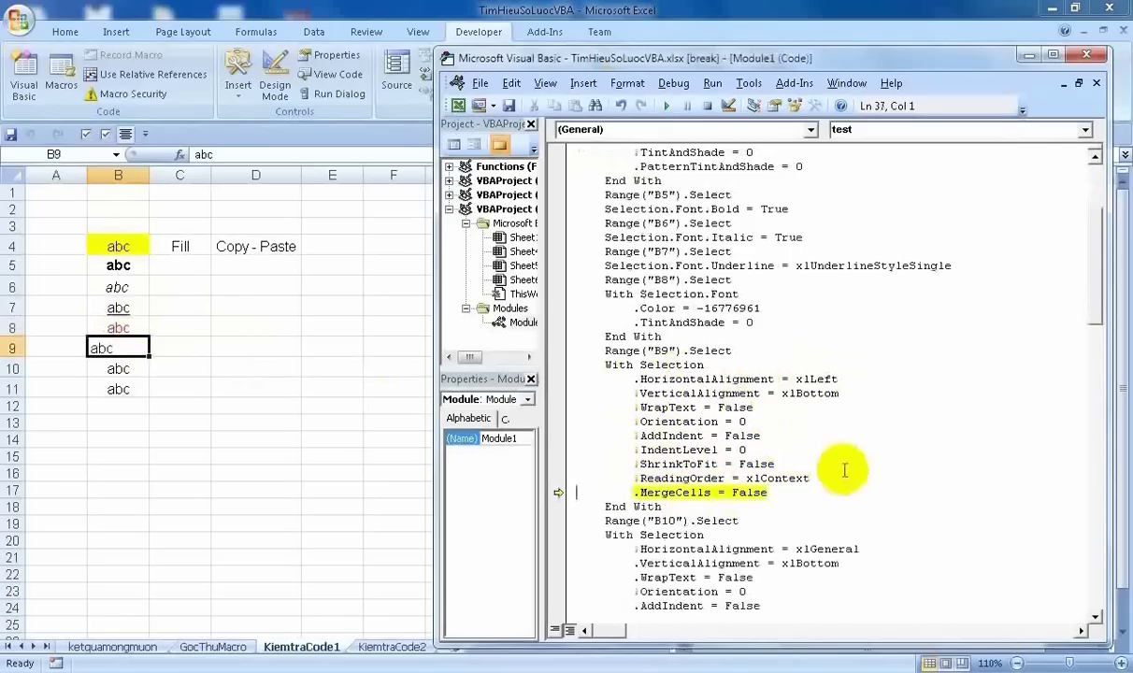
key("F8")
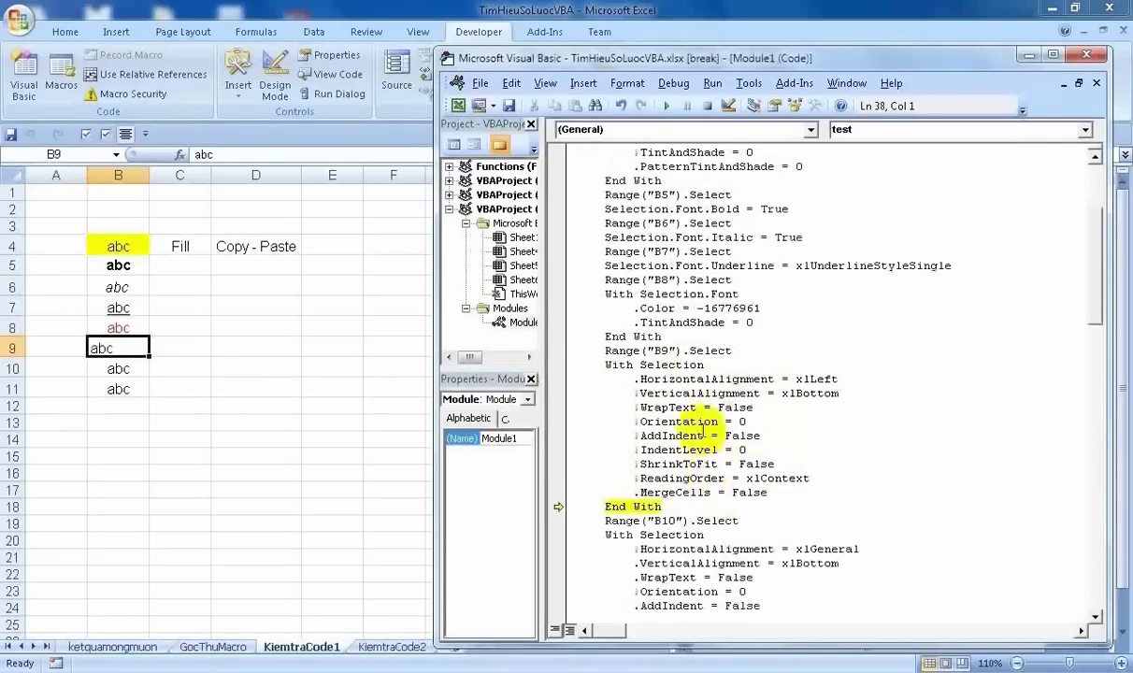
key("F8")
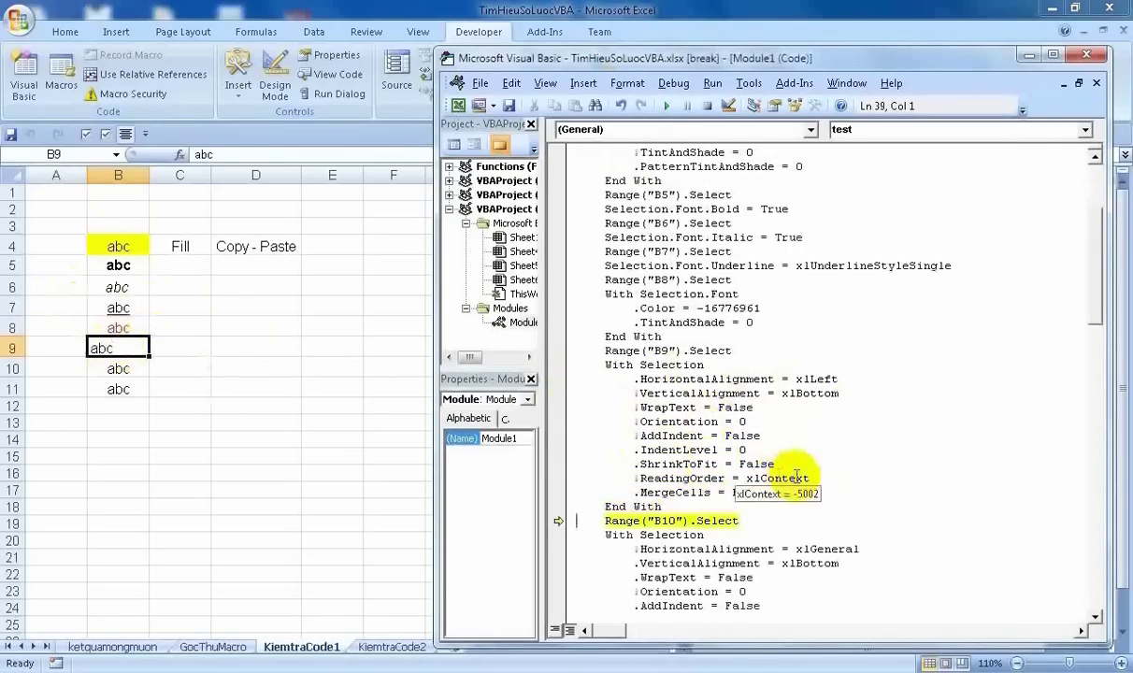
Step through B10's selection and alignment settings to centre B10.
scroll(794, 477, "down", 2)
key("F8")
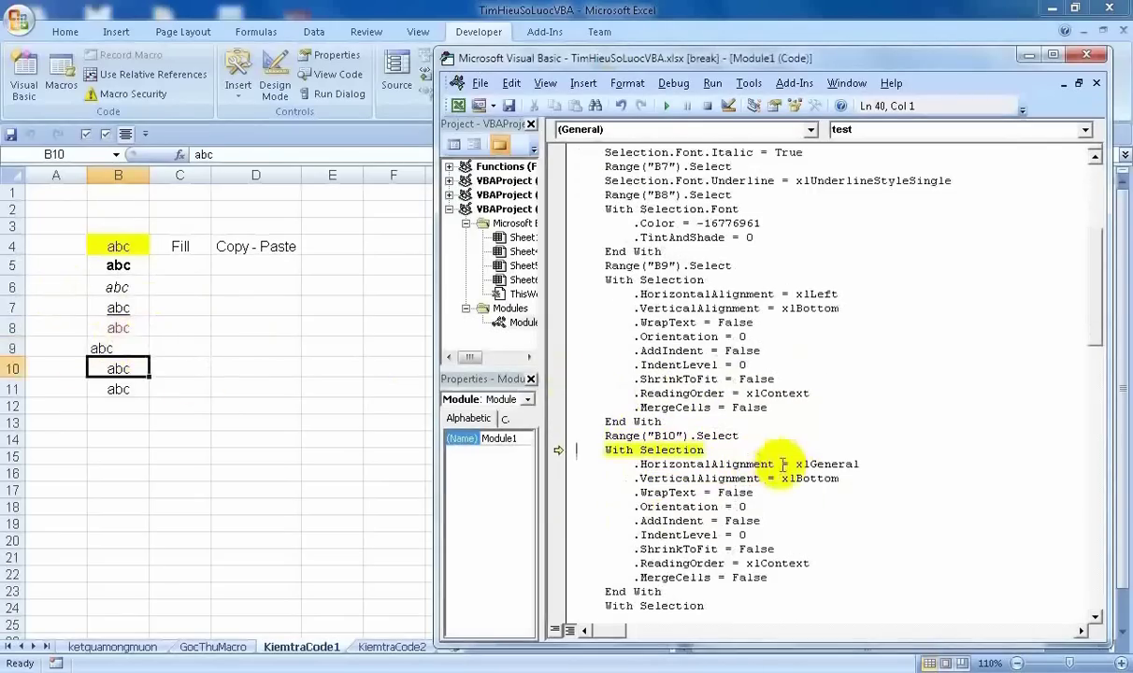
key("F8")
key("F8")
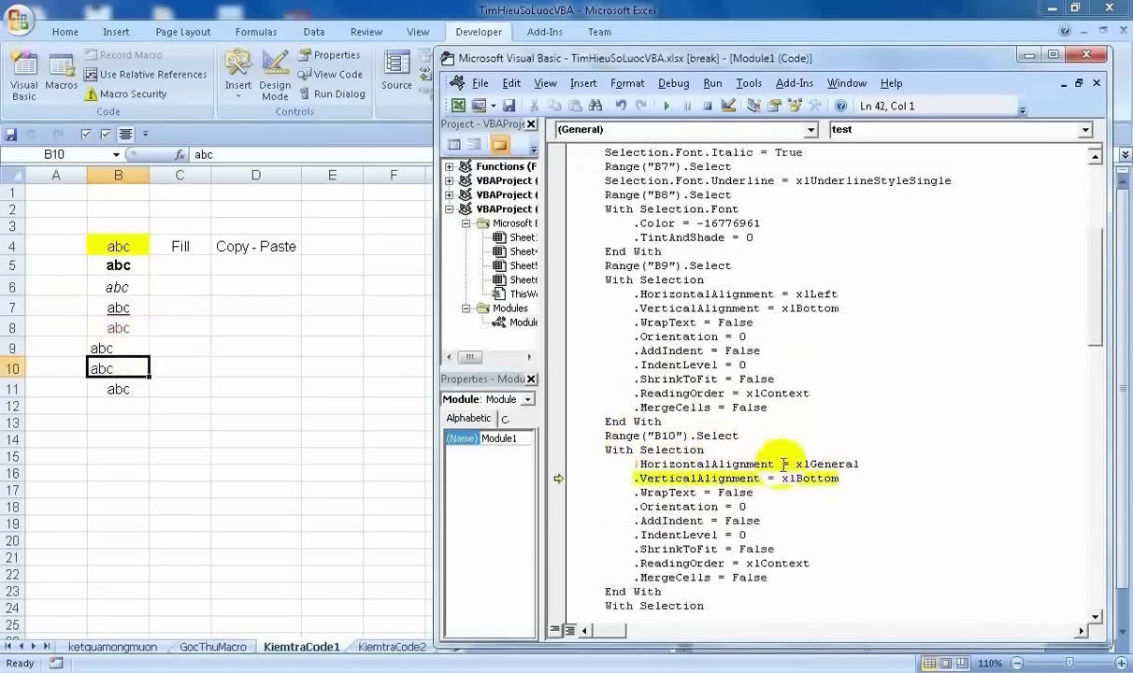
key("F8")
key("F8")
key("F8")
key("F8")
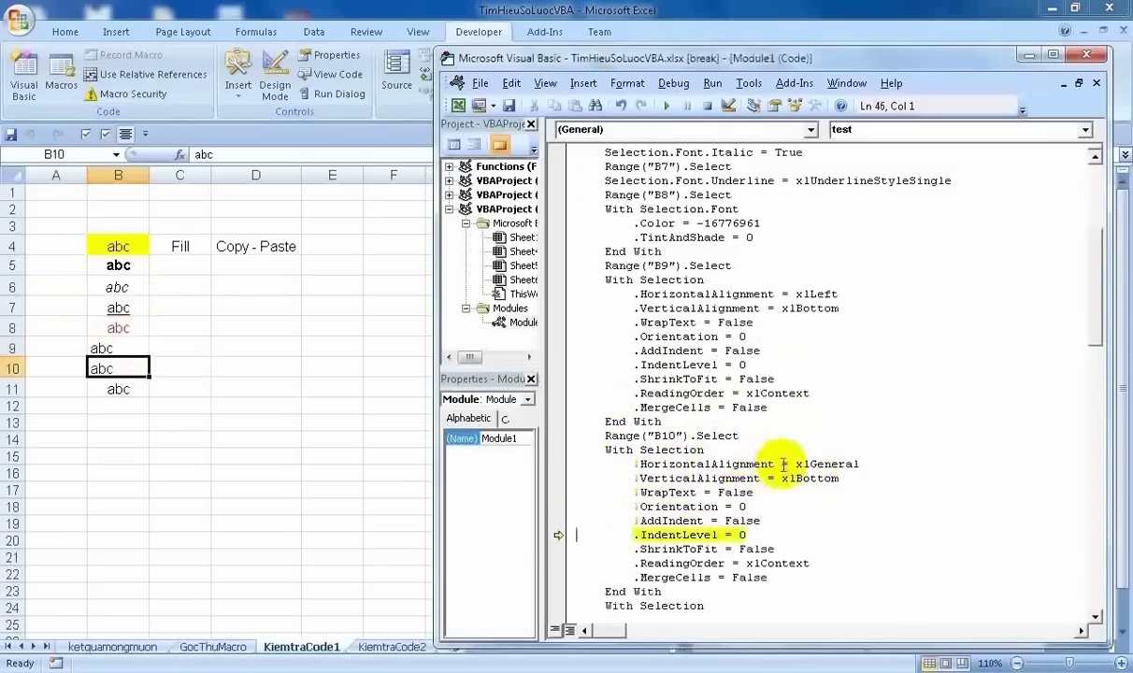
key("F8")
key("F8")
key("F8")
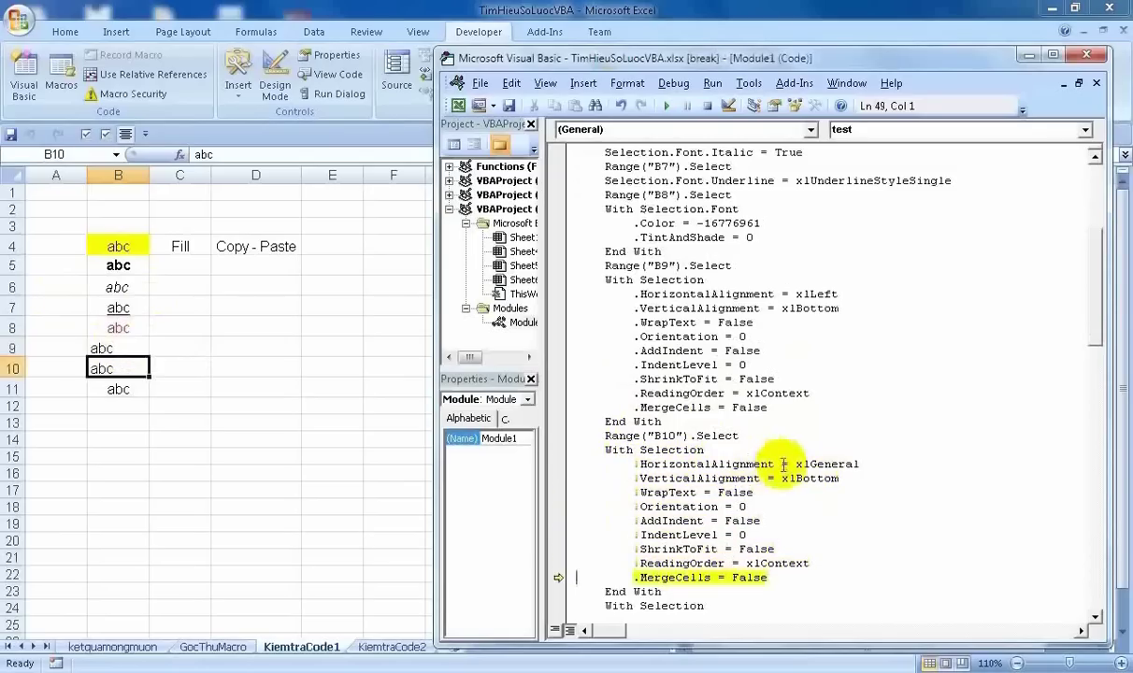
key("F8")
key("F8")
key("F8")
scroll(784, 465, "down", 1)
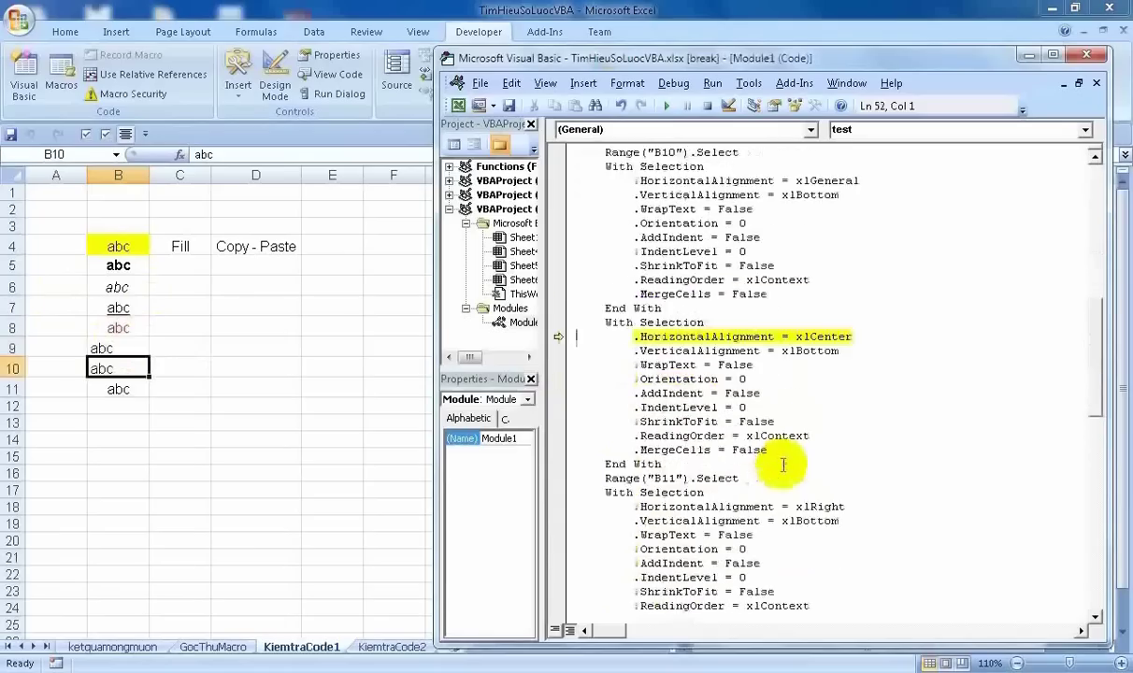
scroll(784, 465, "down", 1)
key("F8")
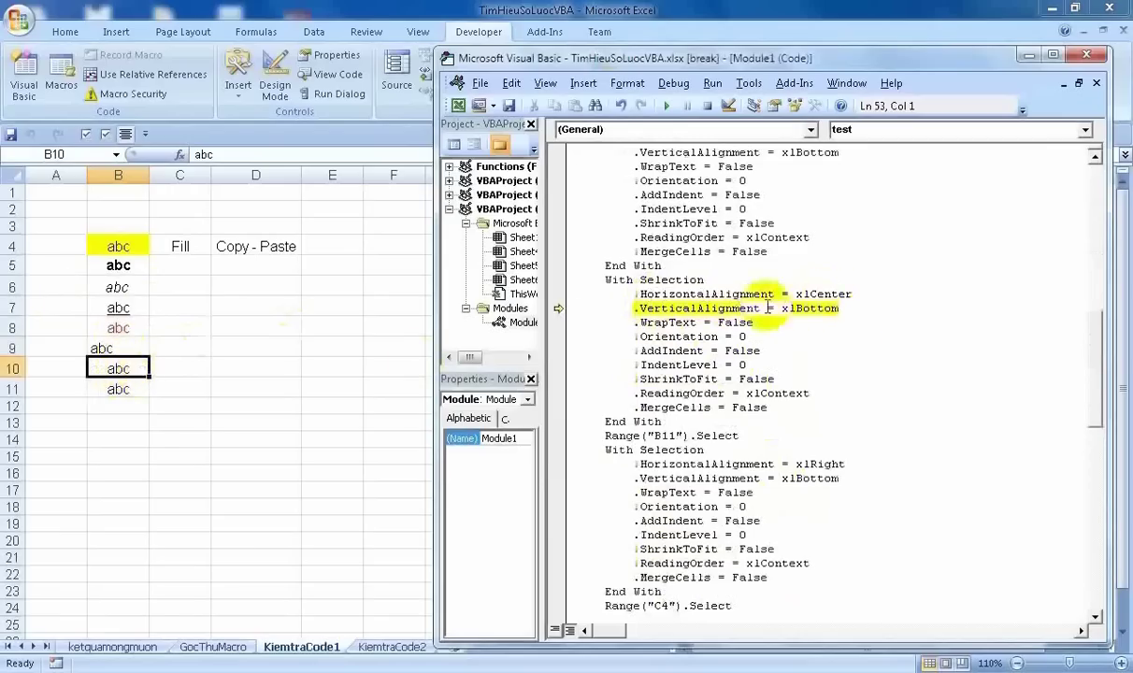
key("F8")
key("F8")
key("F8")
key("F8")
key("F8")
key("F8")
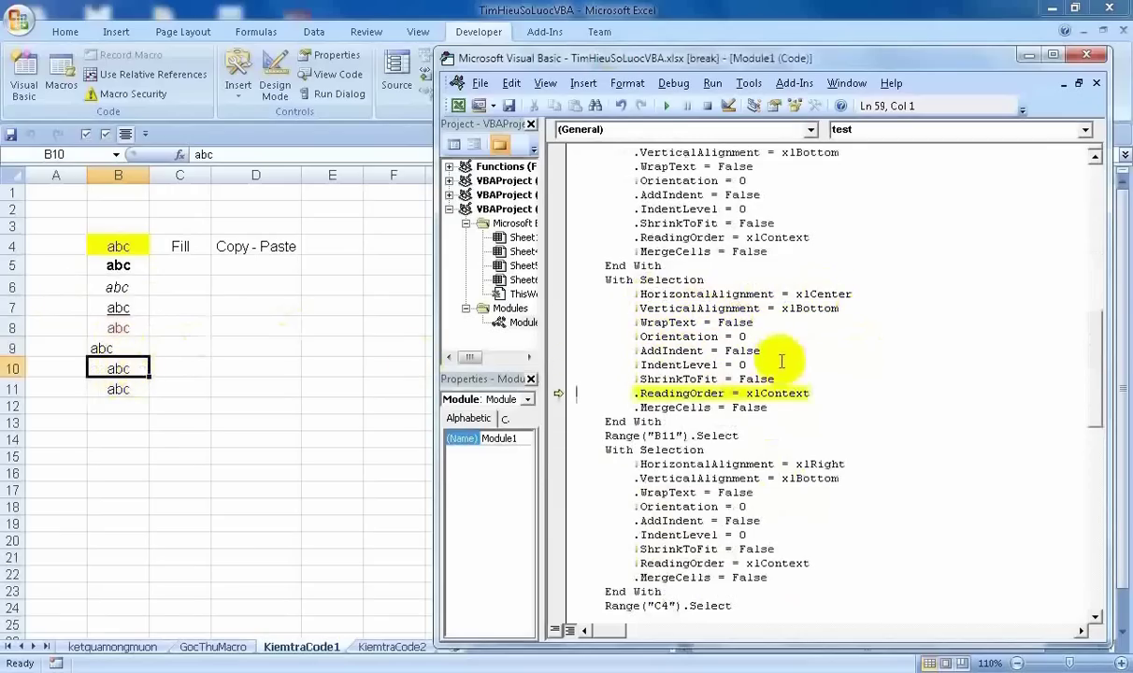
key("F8")
key("F8")
Step through B11's alignment block to right-align B11, stopping at the C4 step.
scroll(795, 405, "down", 2)
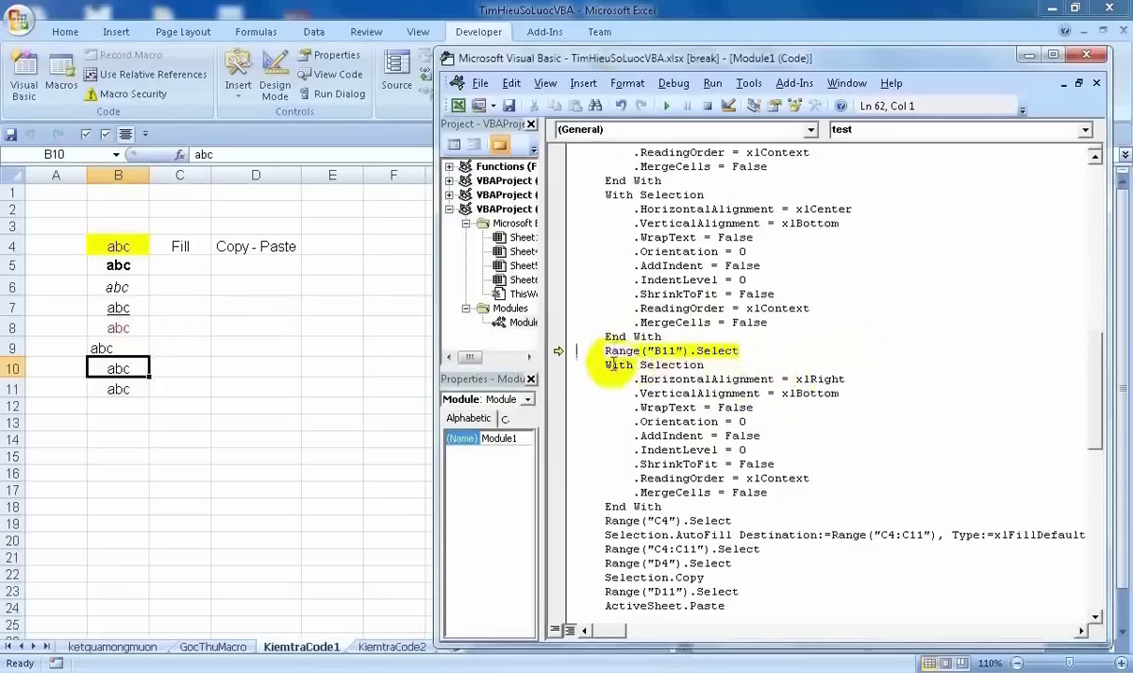
key("F8")
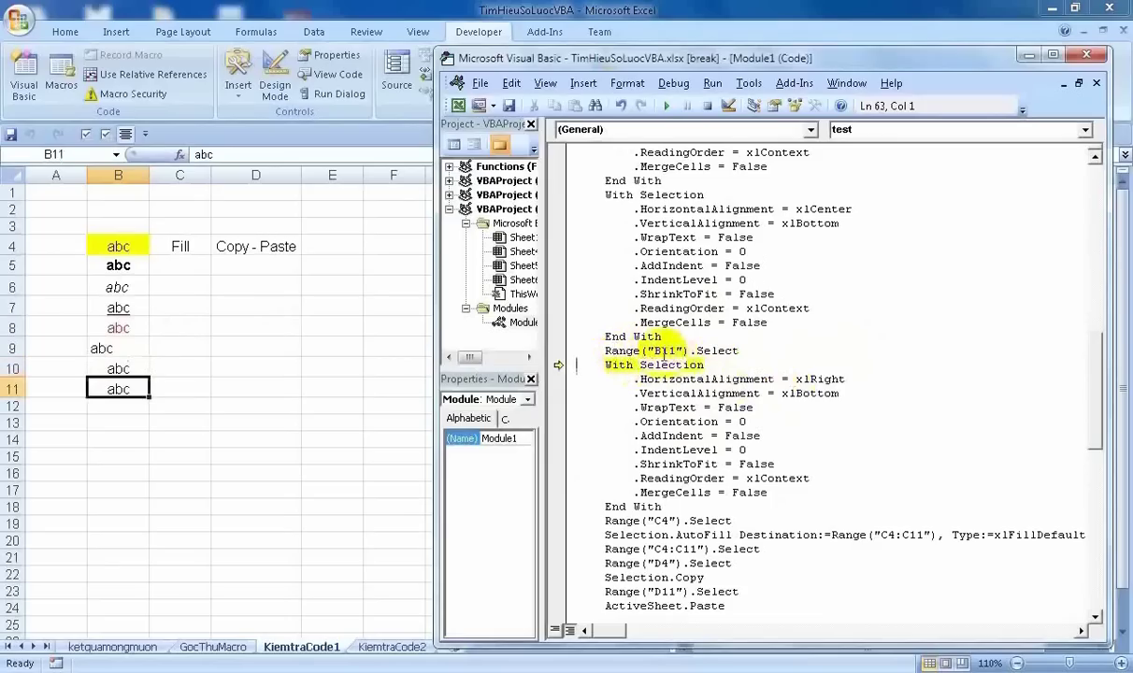
key("F8")
key("F8")
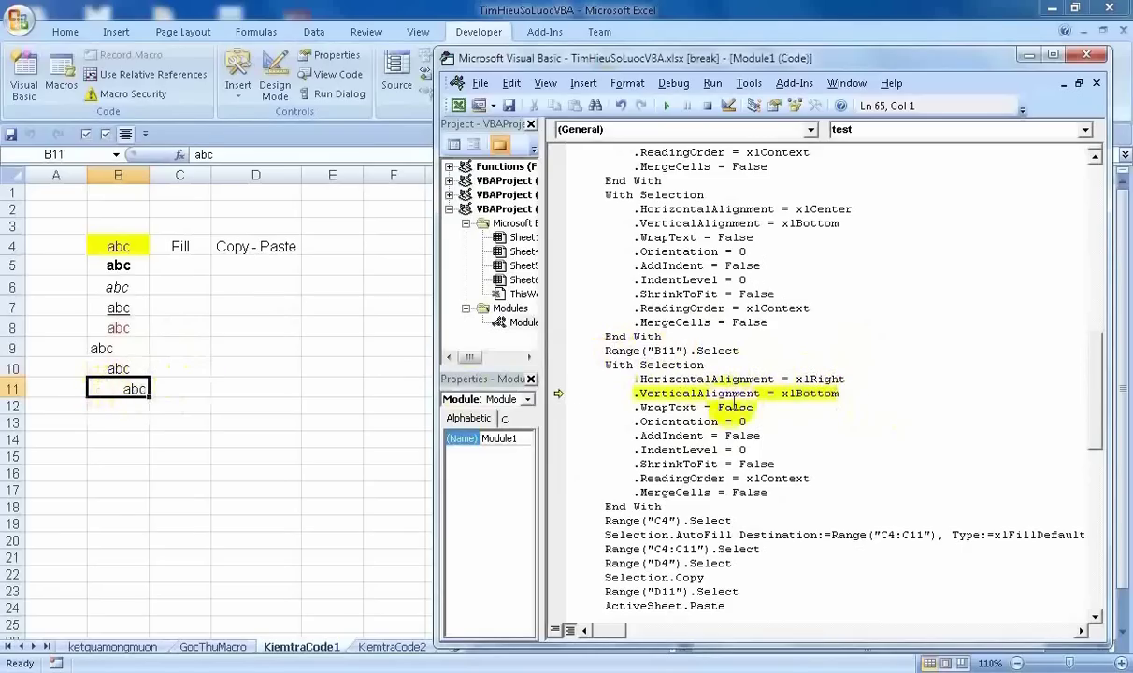
key("F8")
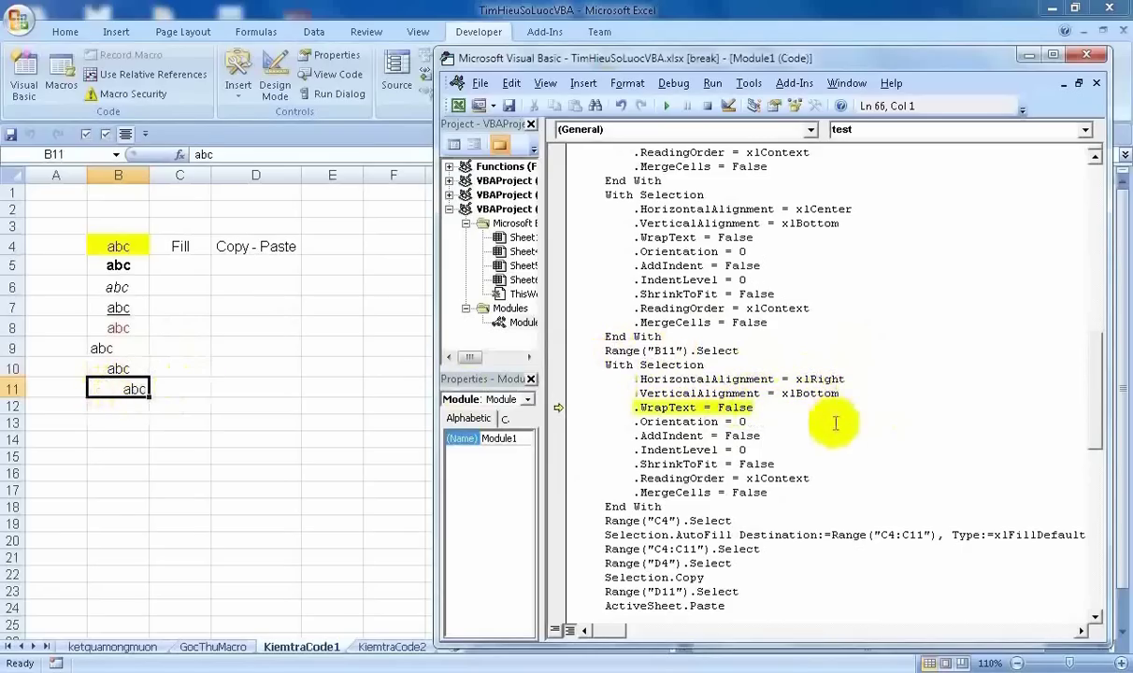
key("F8")
key("F8")
key("F8")
key("F8")
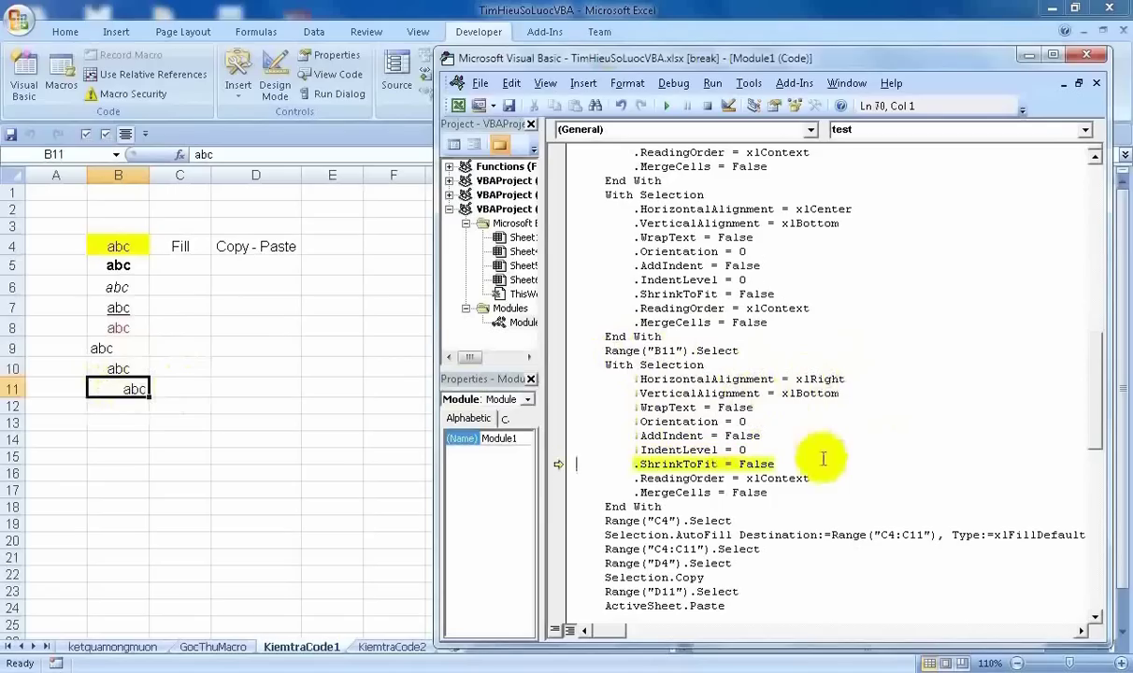
key("F8")
key("F8")
key("F8")
key("F8")
Step through the lines that fill 'Fill' down C4:C11 and select that range.
scroll(823, 458, "down", 4)
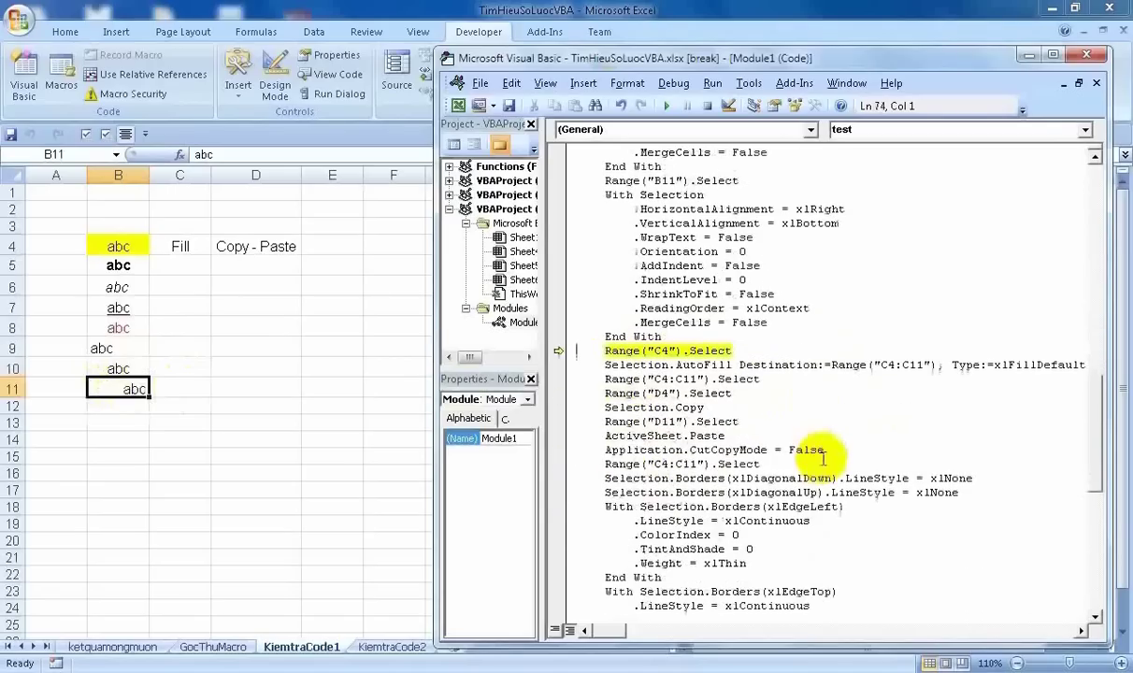
key("F8")
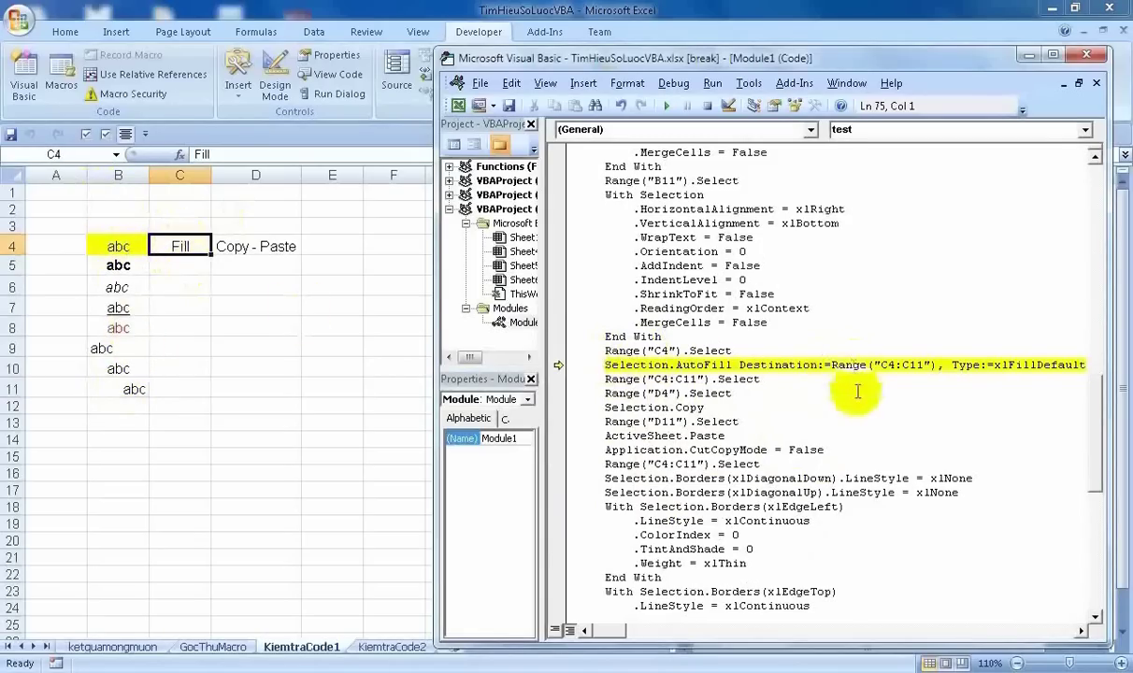
key("F8")
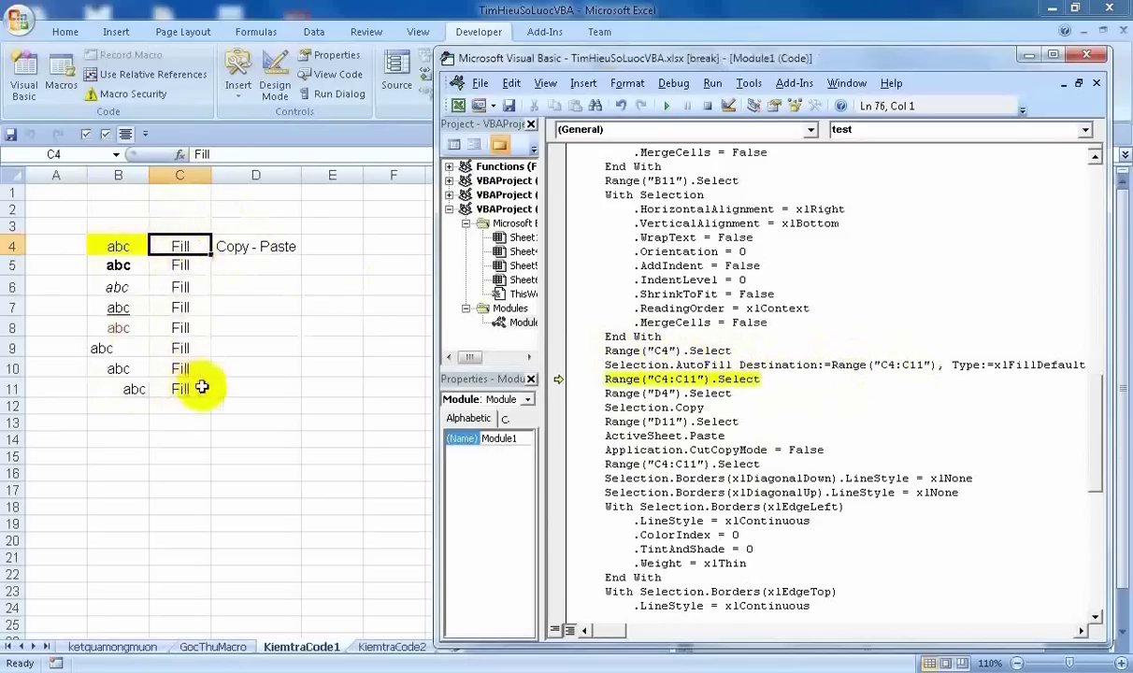
scroll(810, 397, "down", 2)
key("F8")
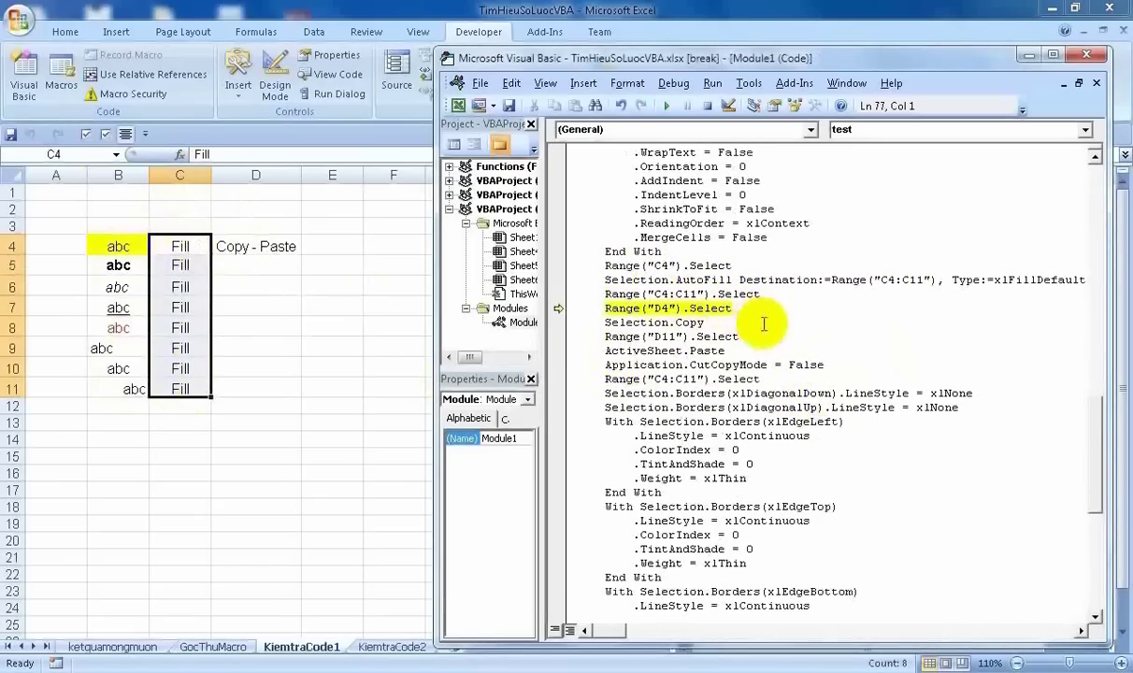
Step through copying D4, pasting 'Copy - Paste' into D11 and clearing the copy marquee.
key("F8")
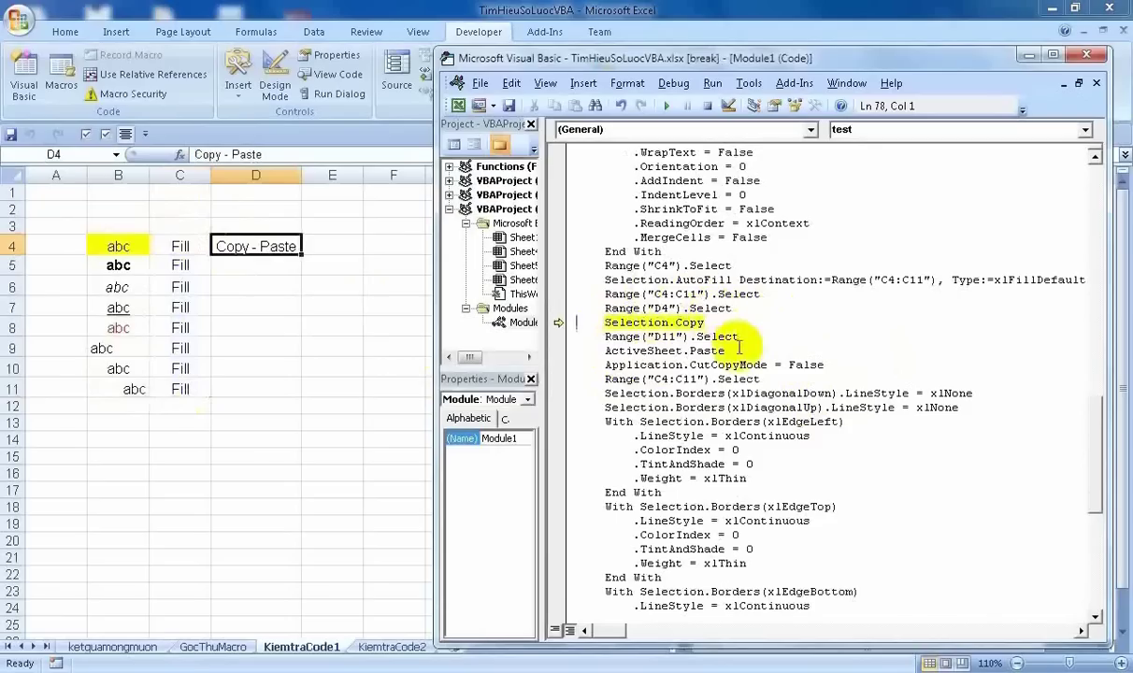
key("F8")
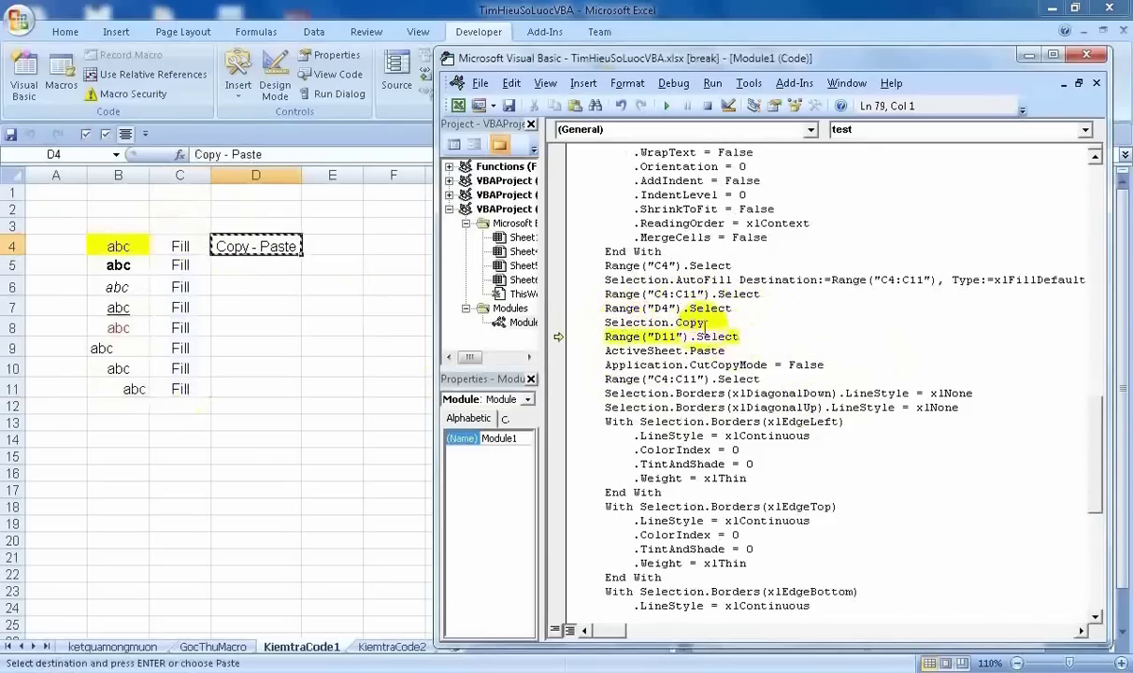
key("F8")
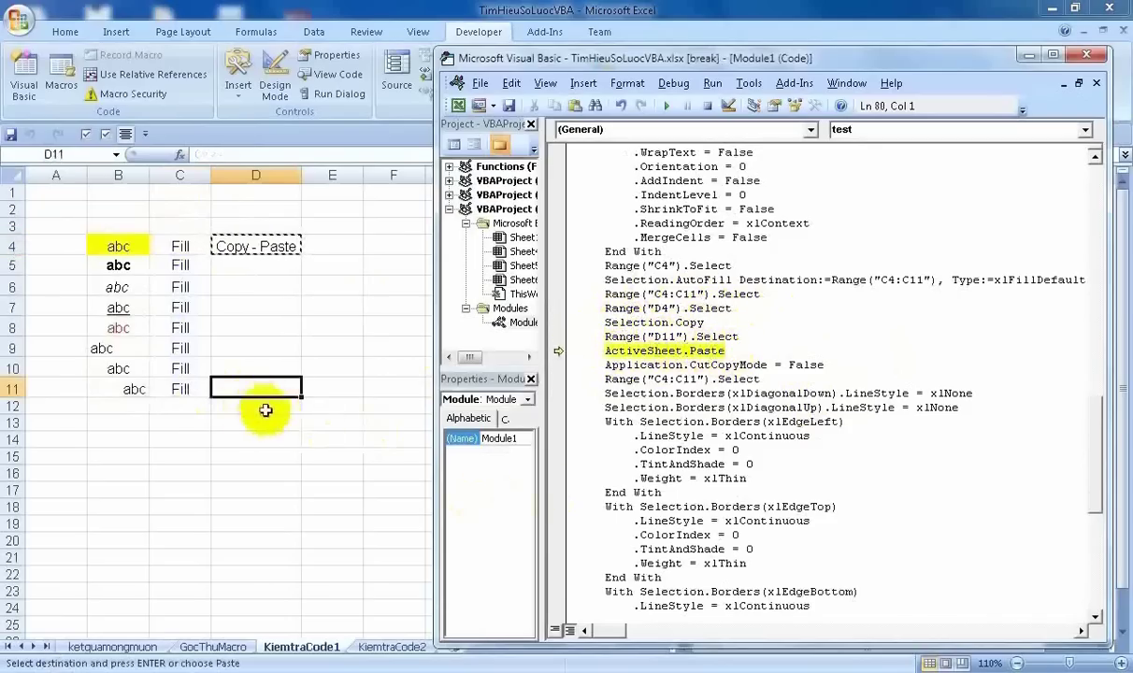
key("F8")
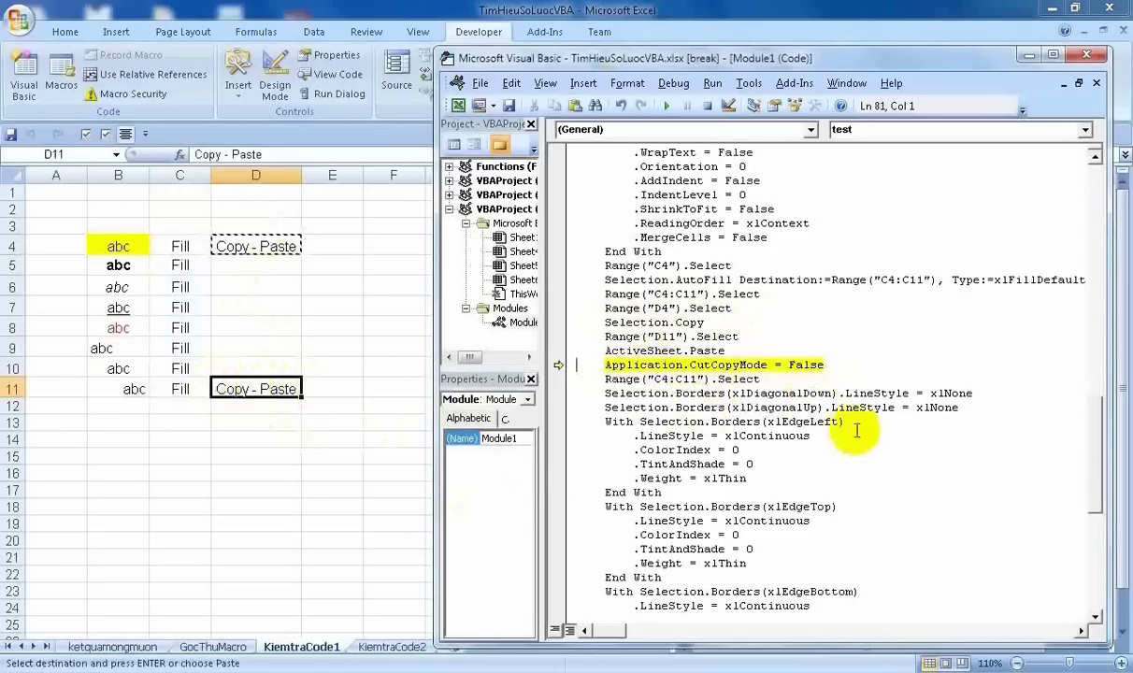
key("F8")
key("F8")
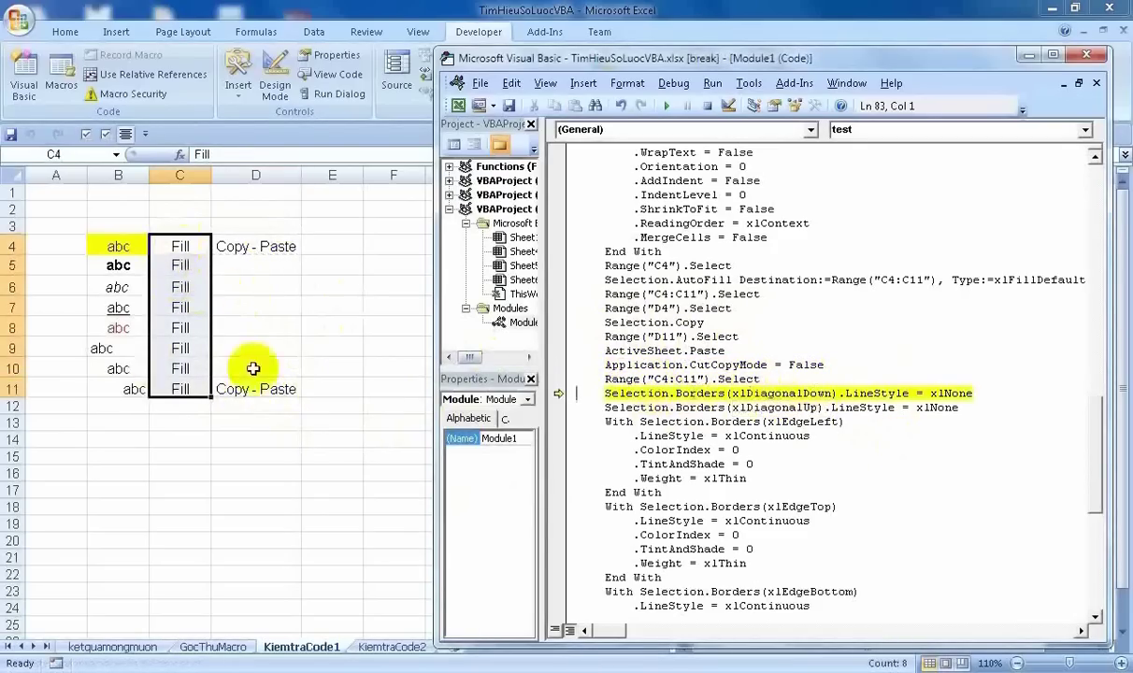
Step through the border blocks giving C4:C11 thin left, top, bottom, right and inside borders.
key("F8")
key("F8")
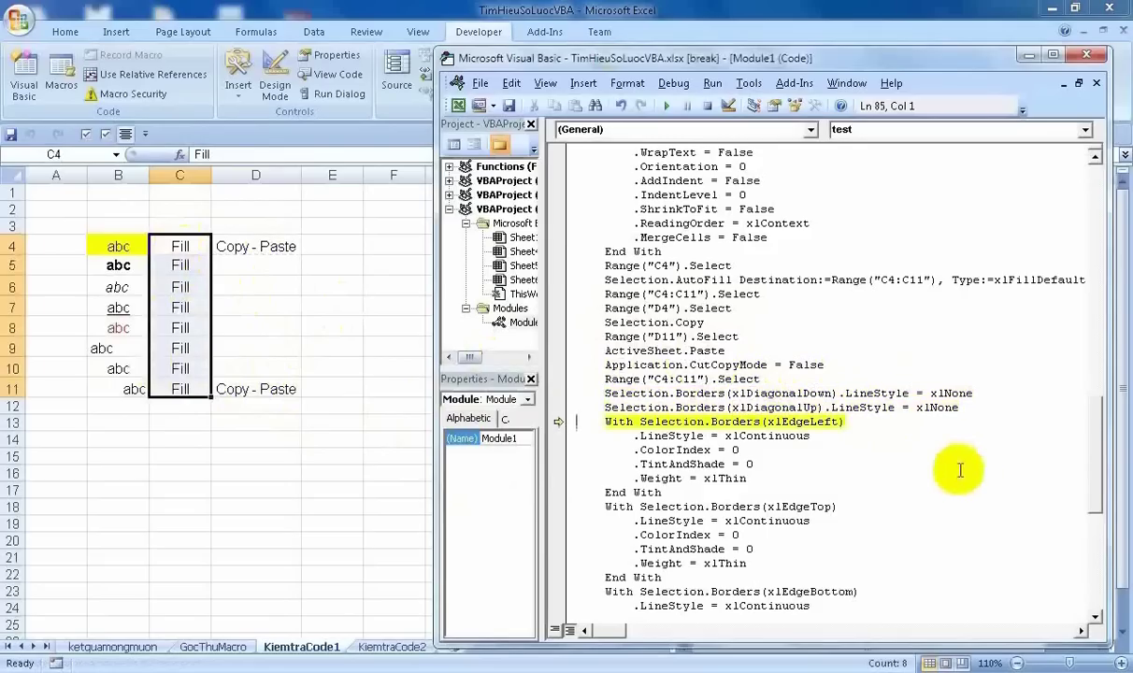
key("F8")
key("F8")
key("F8")
key("F8")
key("F8")
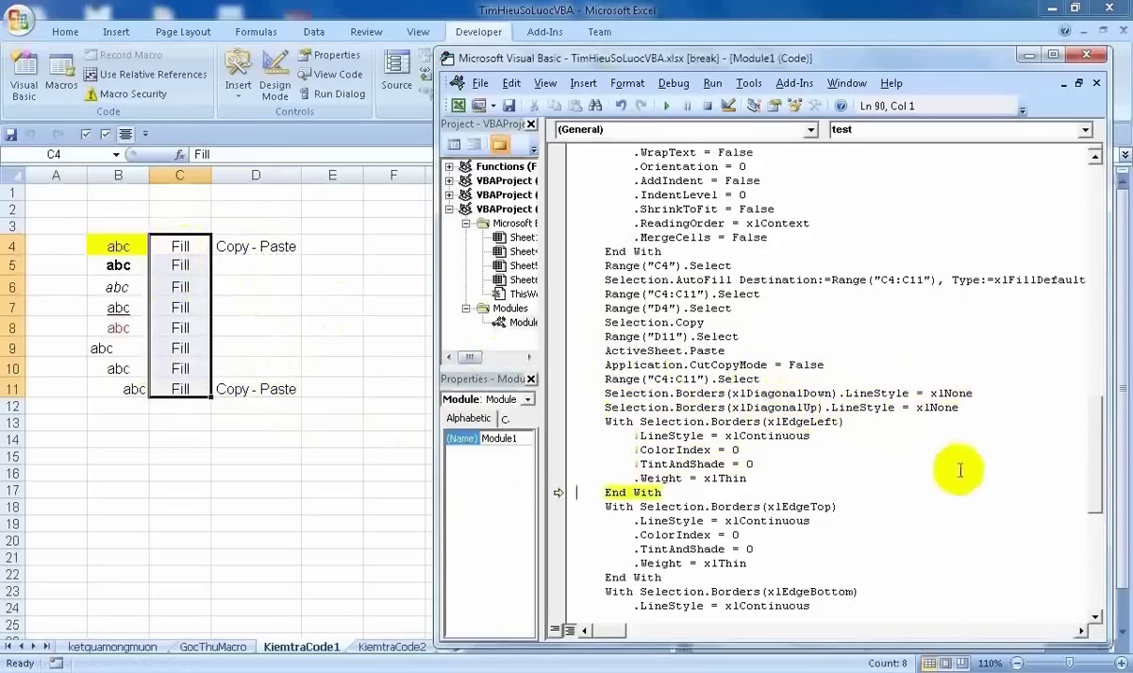
key("F8")
key("F8")
key("F8")
key("F8")
key("F8")
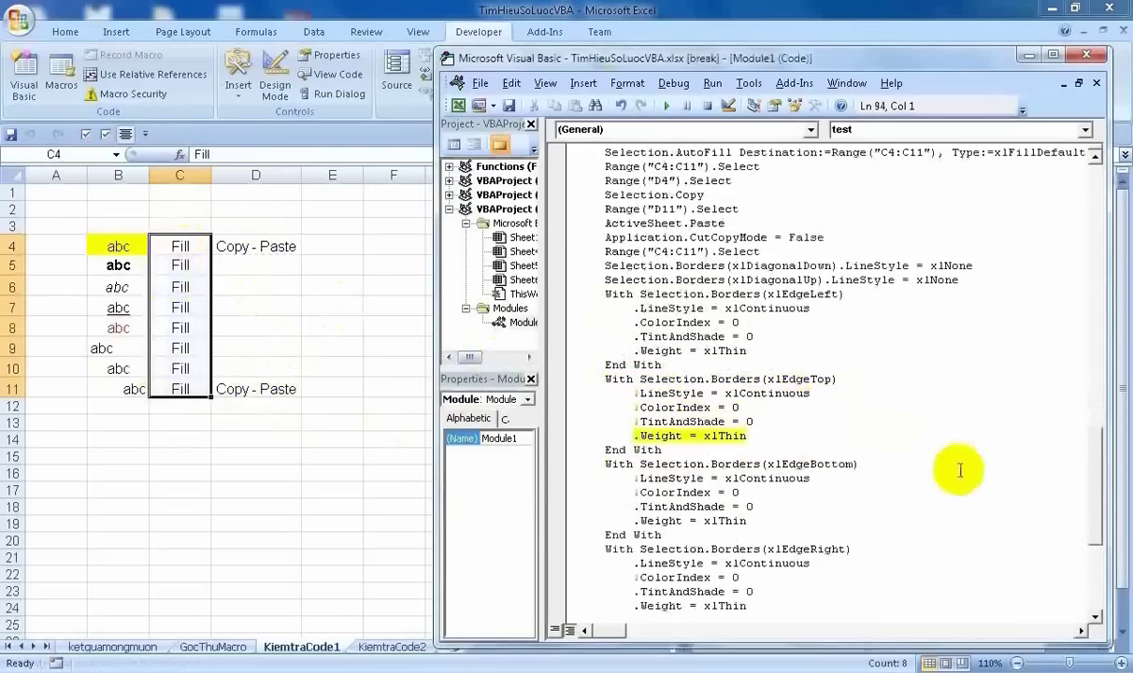
key("F8")
key("F8")
key("F8")
key("F8")
key("F8")
key("F8")
key("F8")
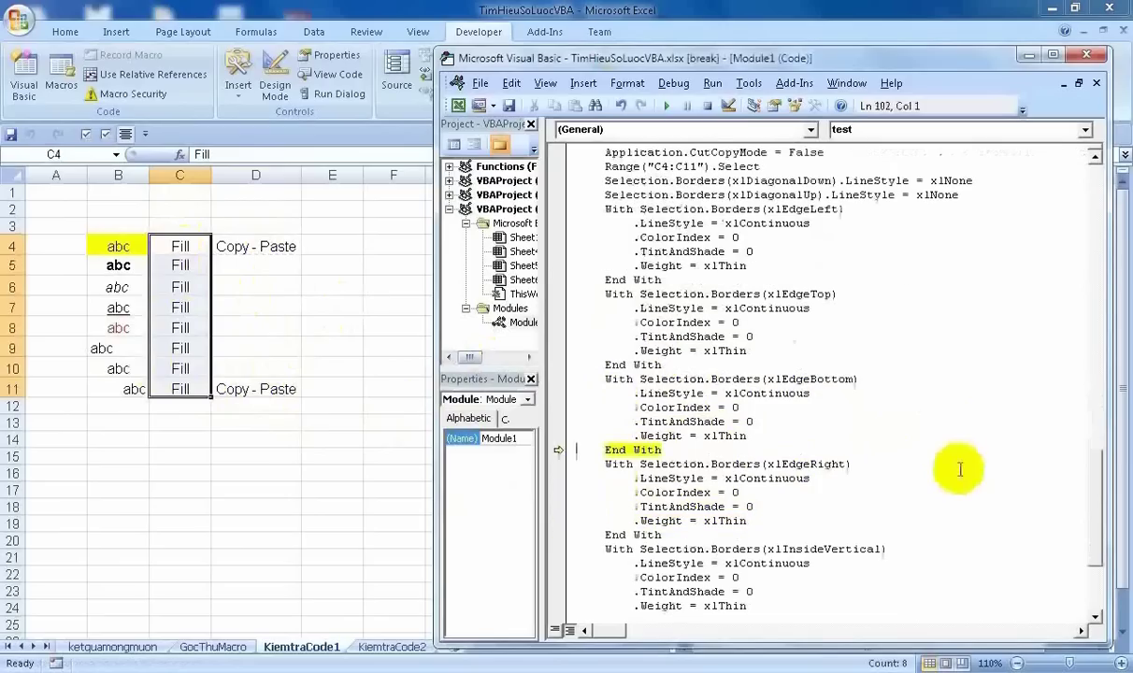
key("F8")
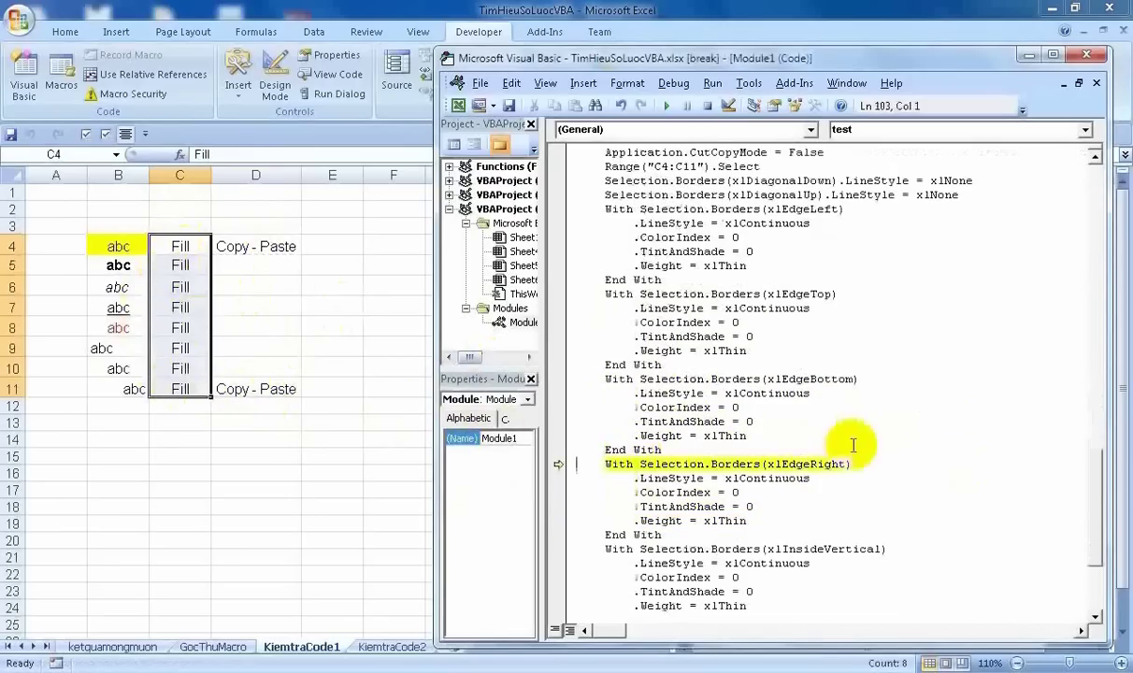
key("F8")
key("F8")
key("F8")
key("F8")
key("F8")
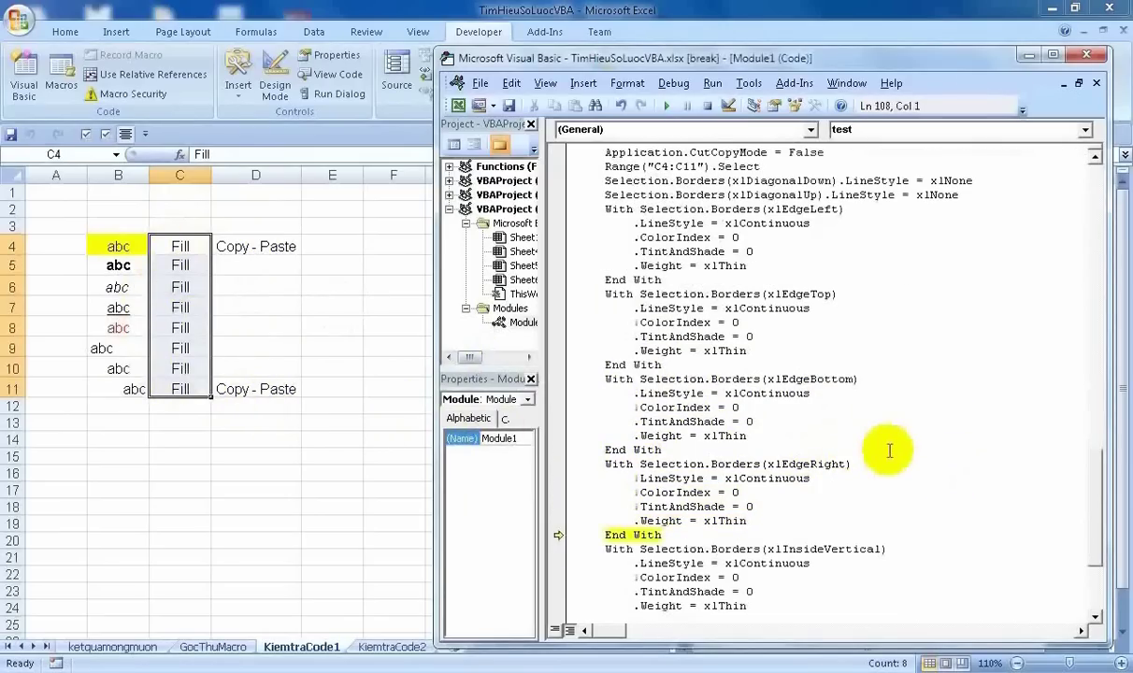
key("F8")
key("F8")
key("F8")
key("F8")
key("F8")
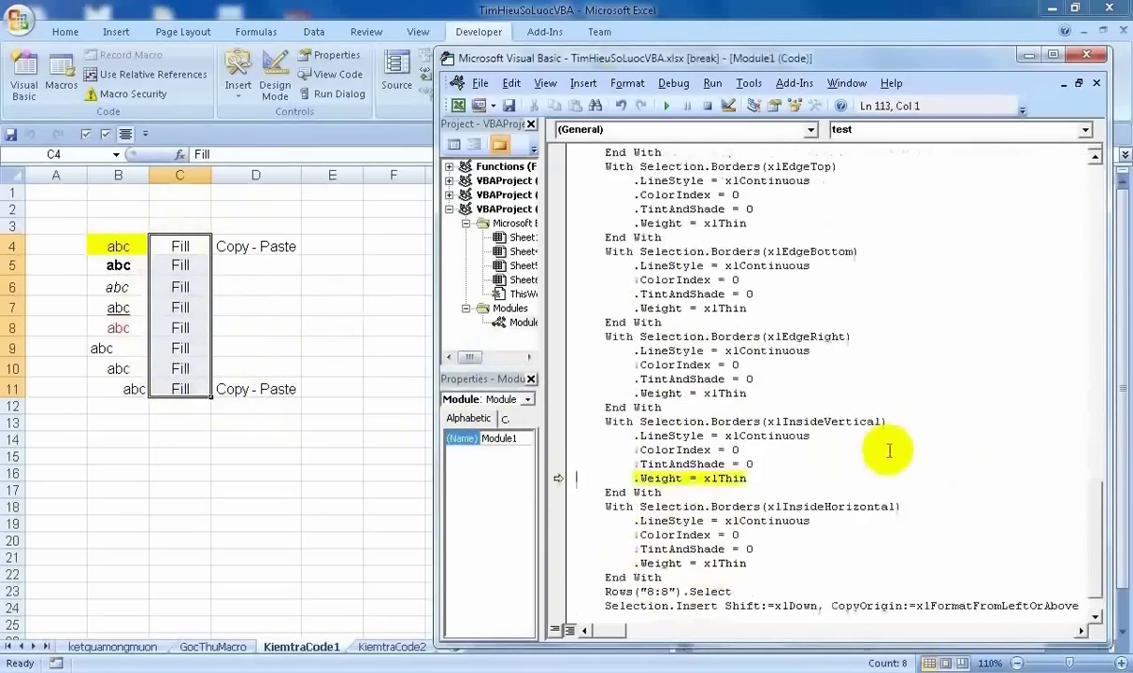
key("F8")
key("F8")
key("F8")
key("F8")
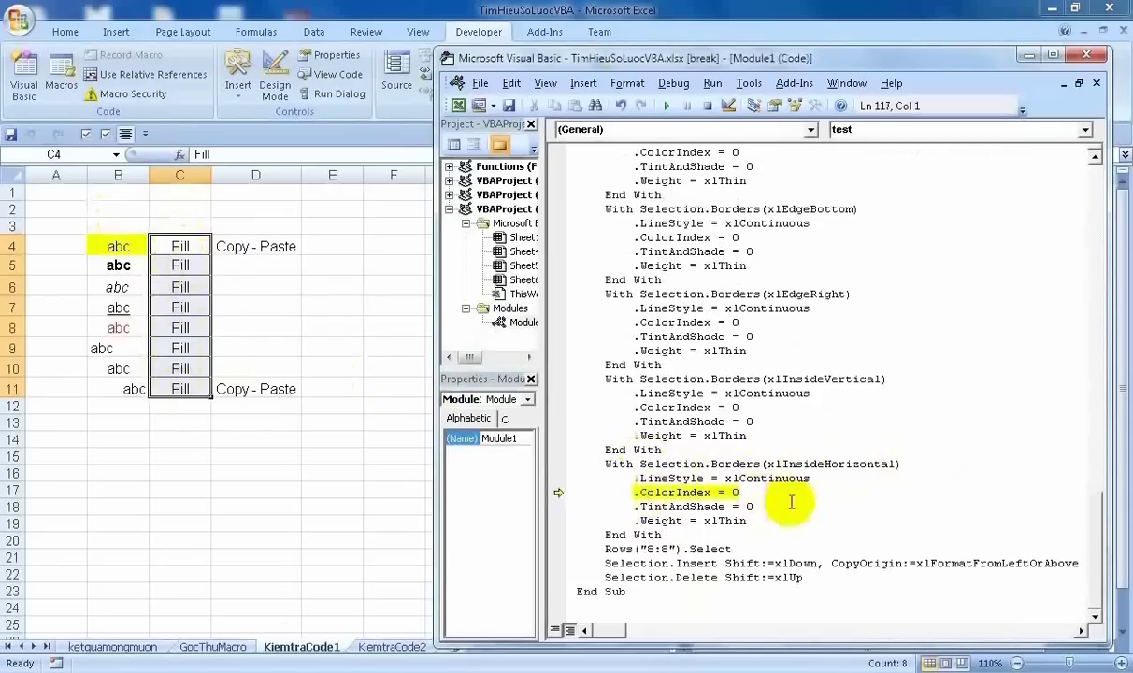
key("F8")
key("F8")
key("F8")
key("F8")
key("F8")
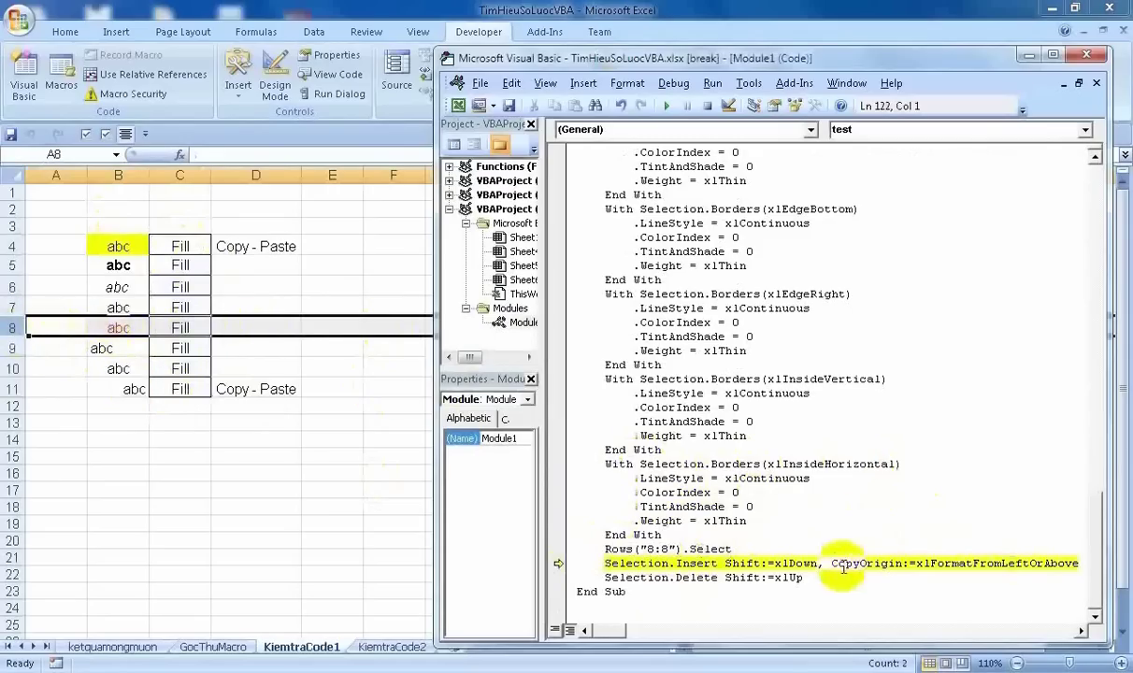
Step through inserting and deleting row 8 to End Sub, then close the VBA editor.
key("F8")
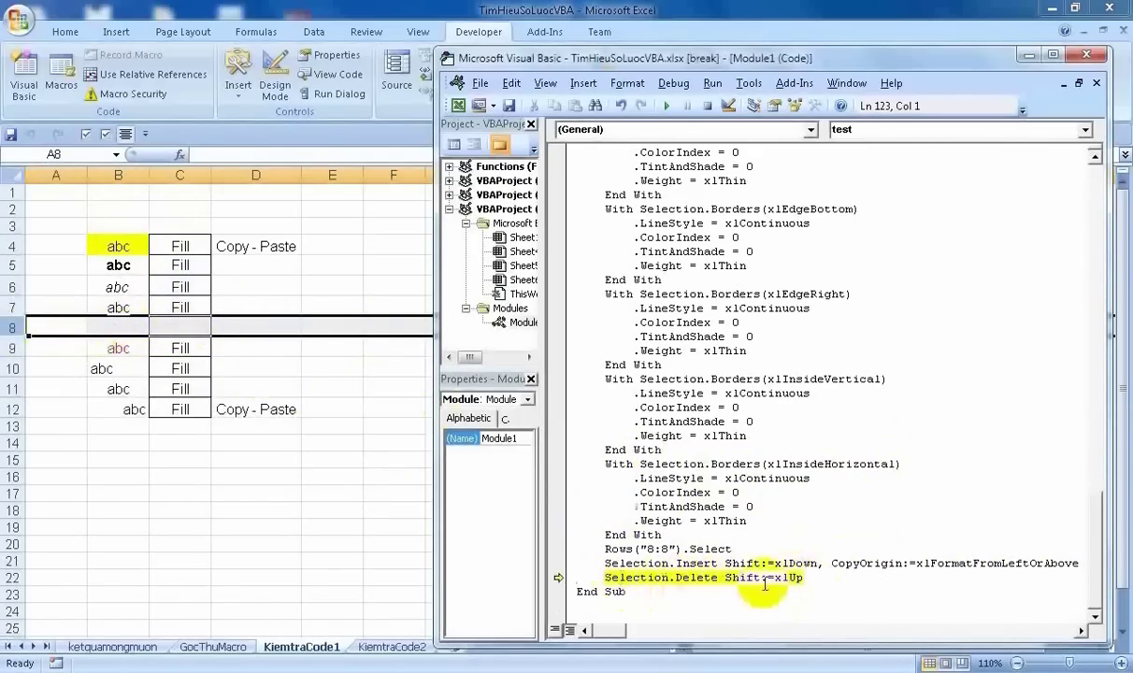
key("F8")
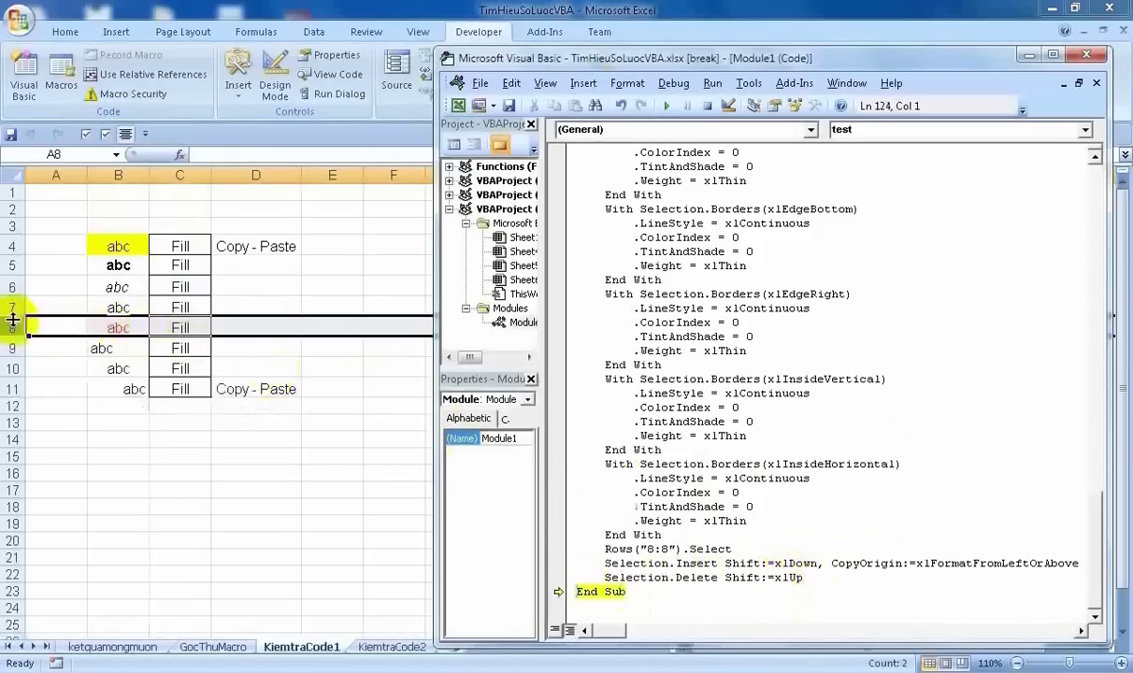
key("F8")
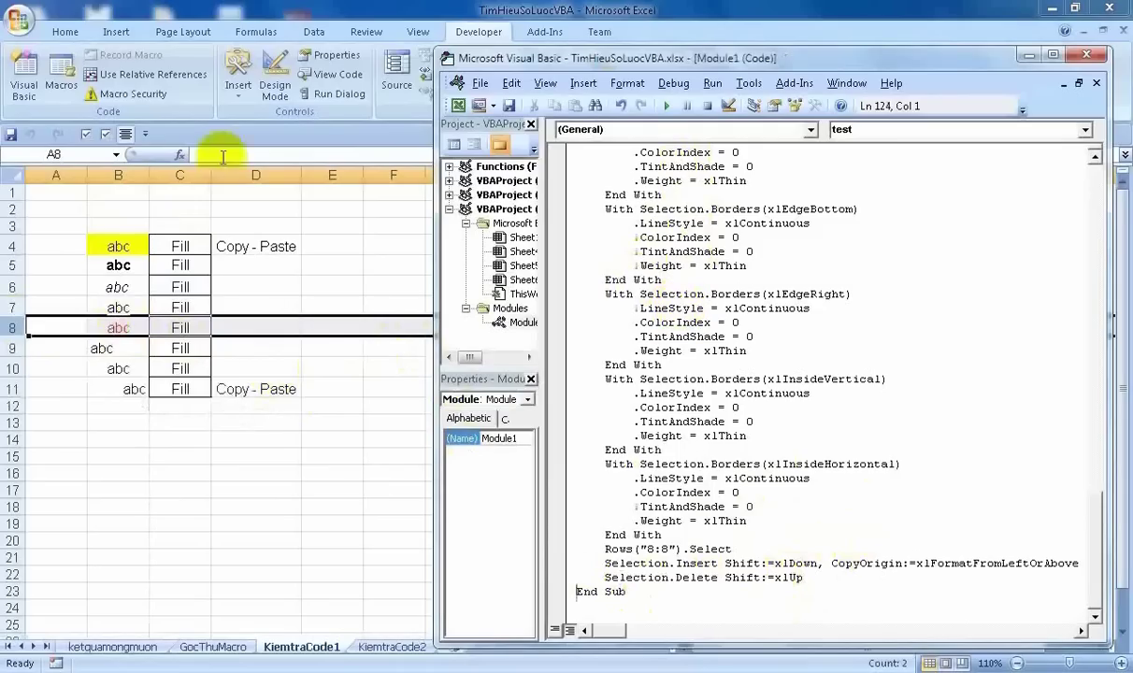
key("alt+F11")
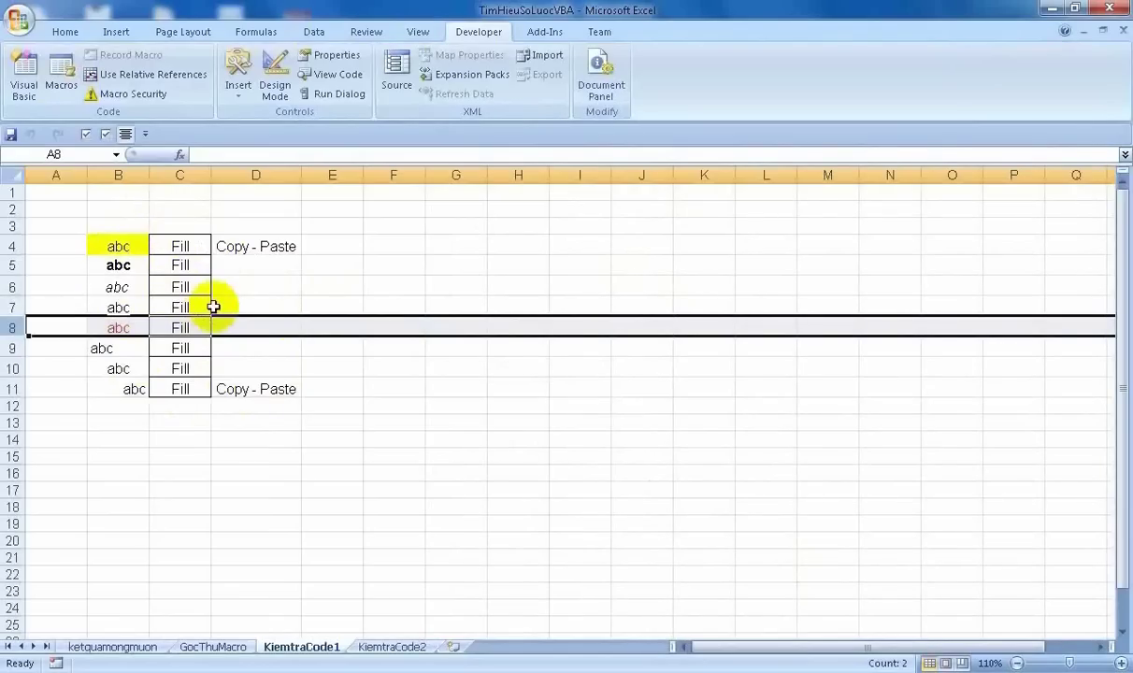
Reopen the VBA editor and scroll up to the top of Sub test().
key("alt+F11")
scroll(842, 245, "up", 5)
scroll(716, 254, "up", 5)
scroll(717, 251, "up", 5)
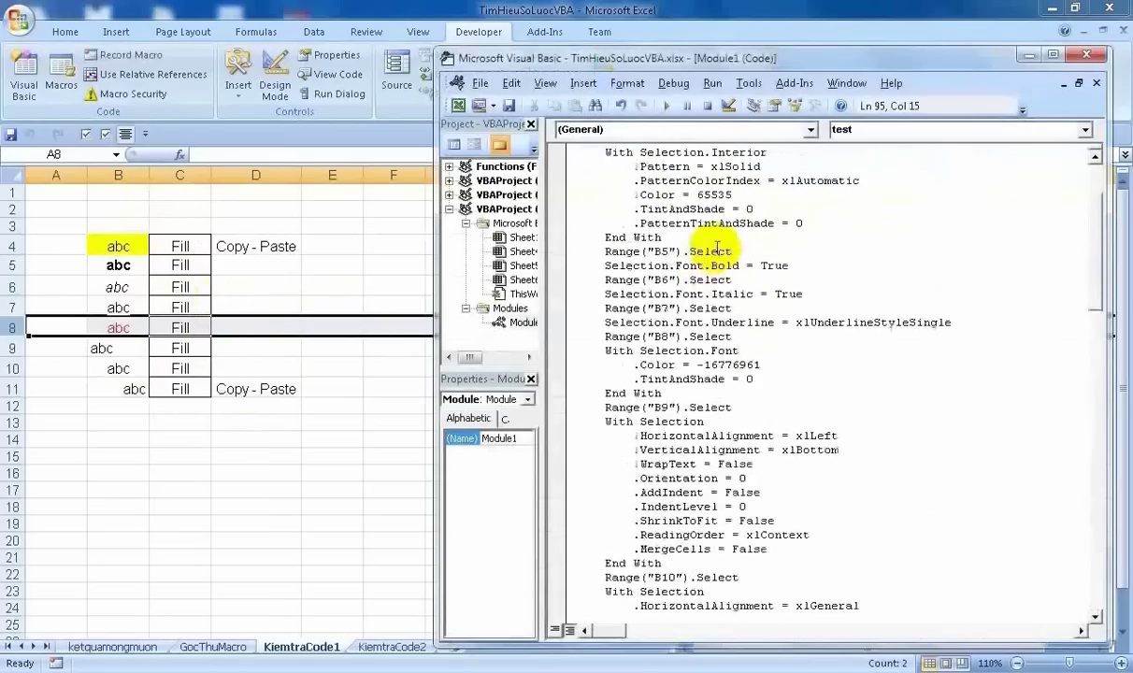
scroll(717, 248, "up", 3)
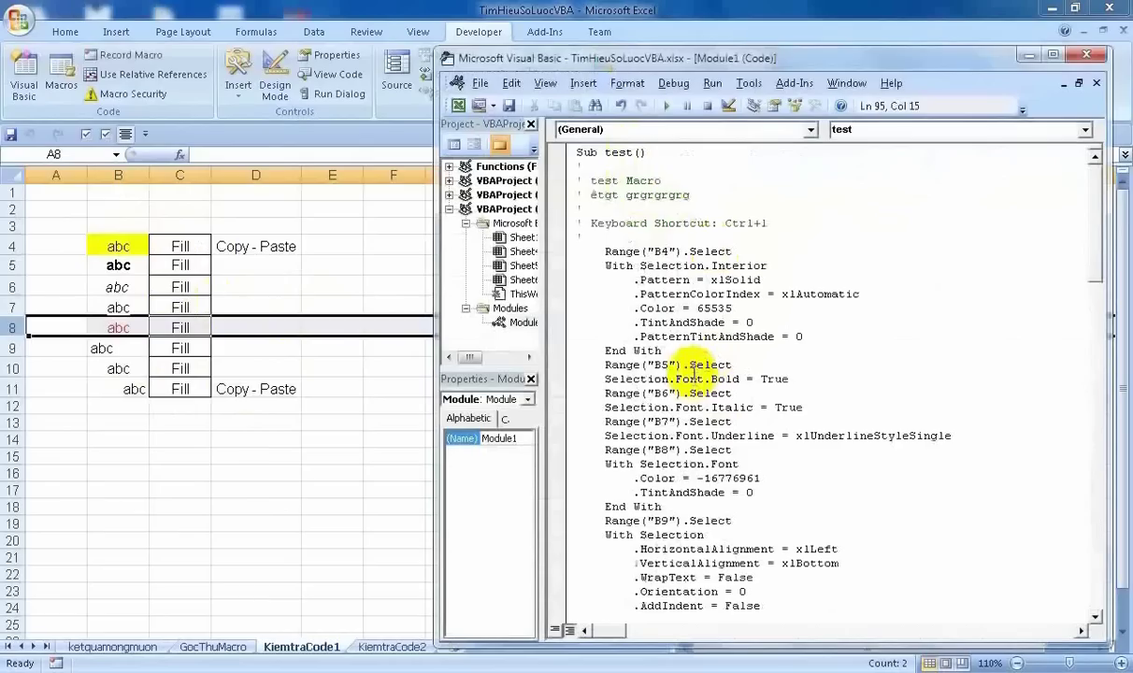
scroll(694, 374, "down", 2)
scroll(694, 374, "down", 1)
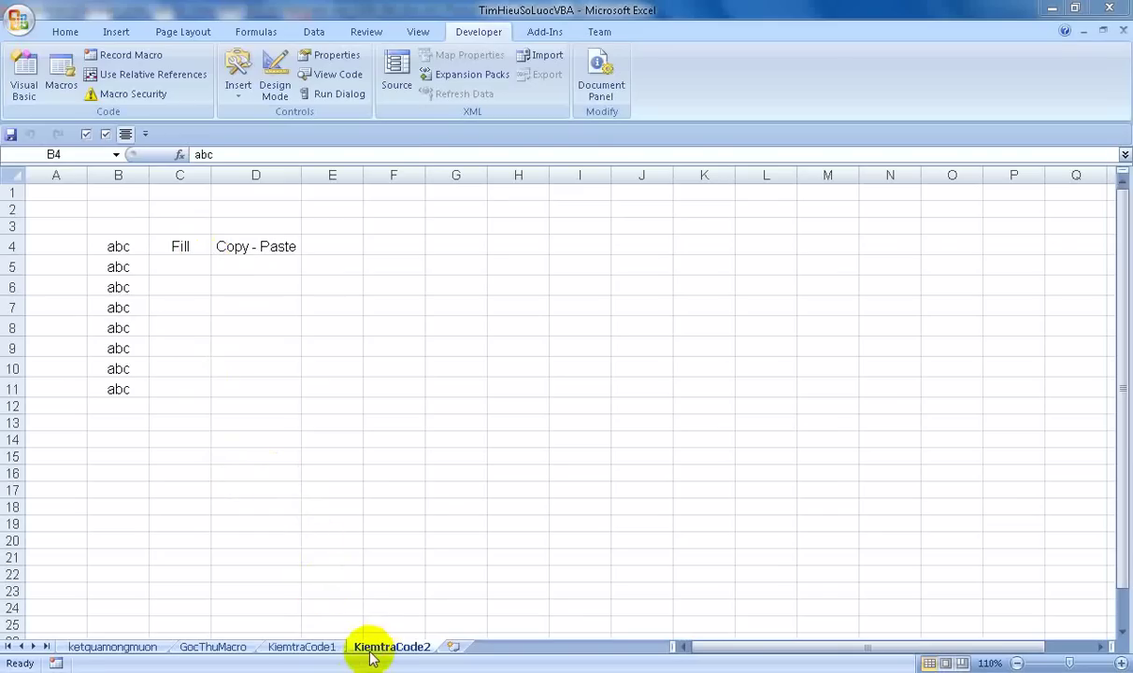
left_click(117, 246)
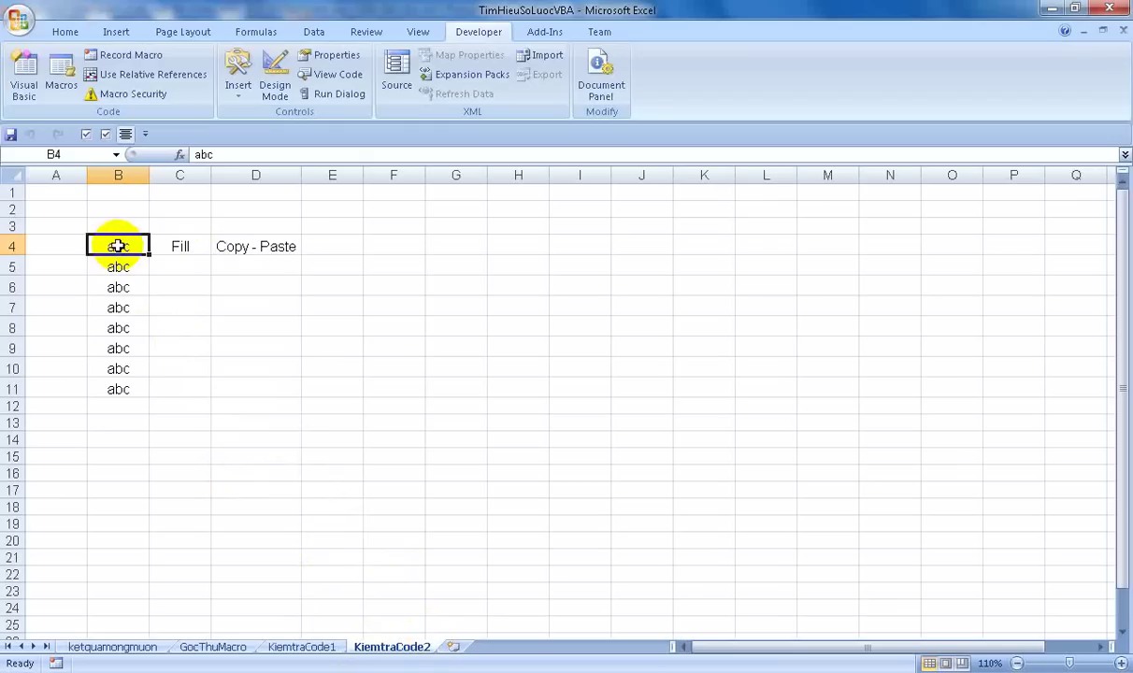
left_click(60, 75)
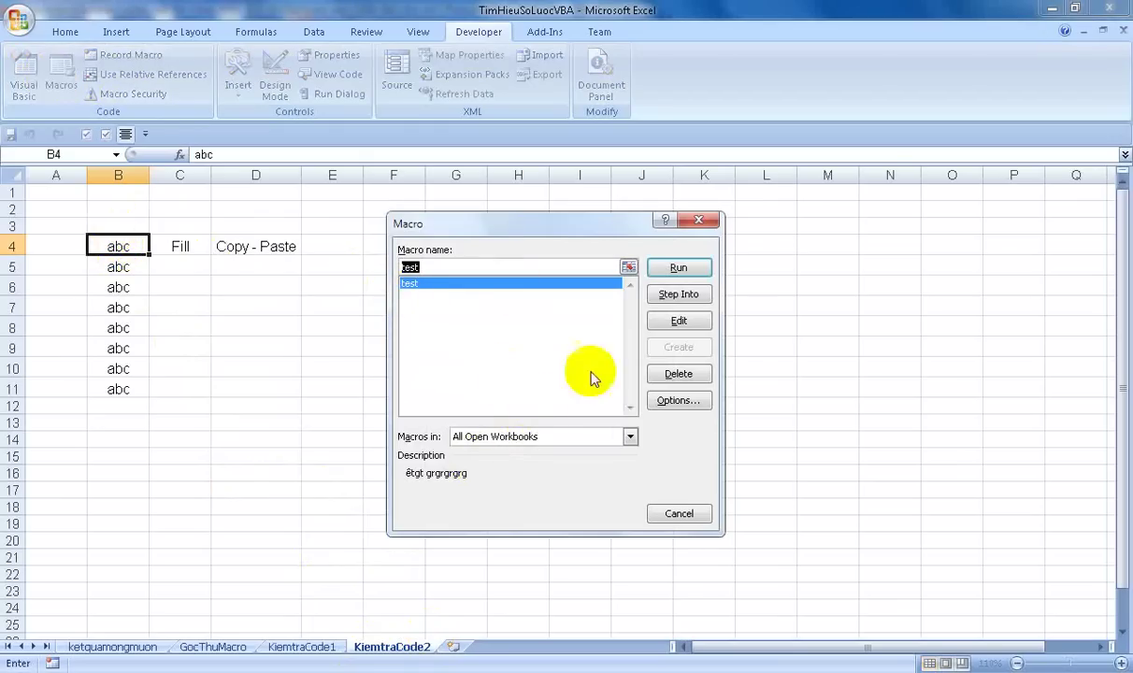
left_click(666, 400)
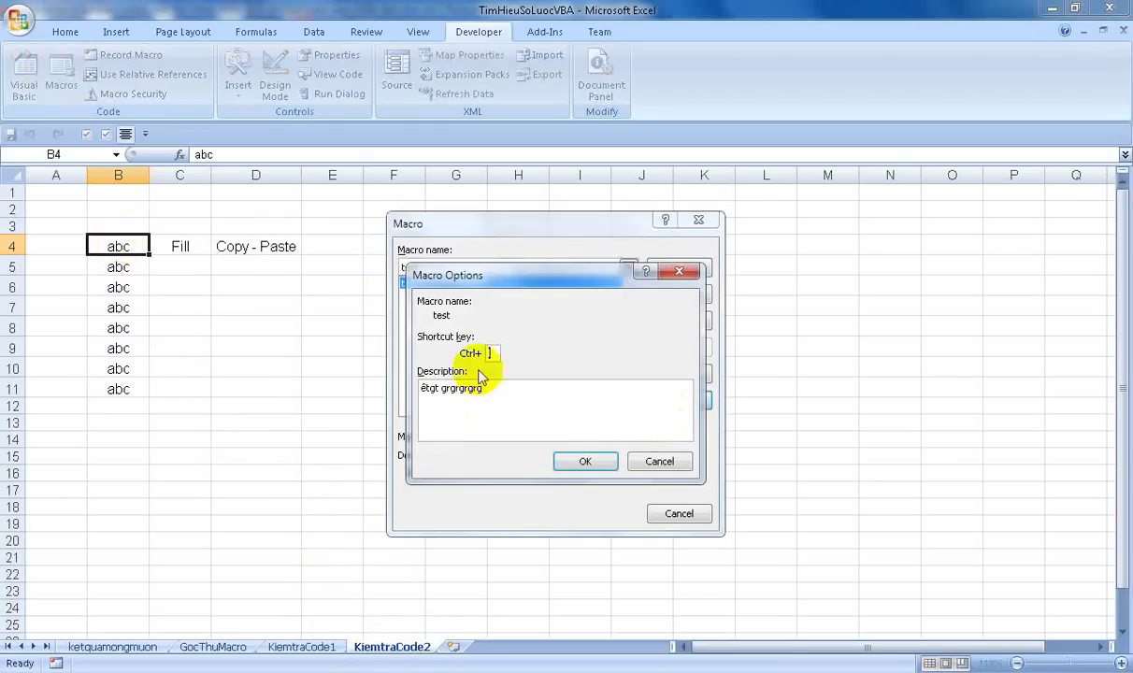
left_click(658, 463)
left_click(687, 514)
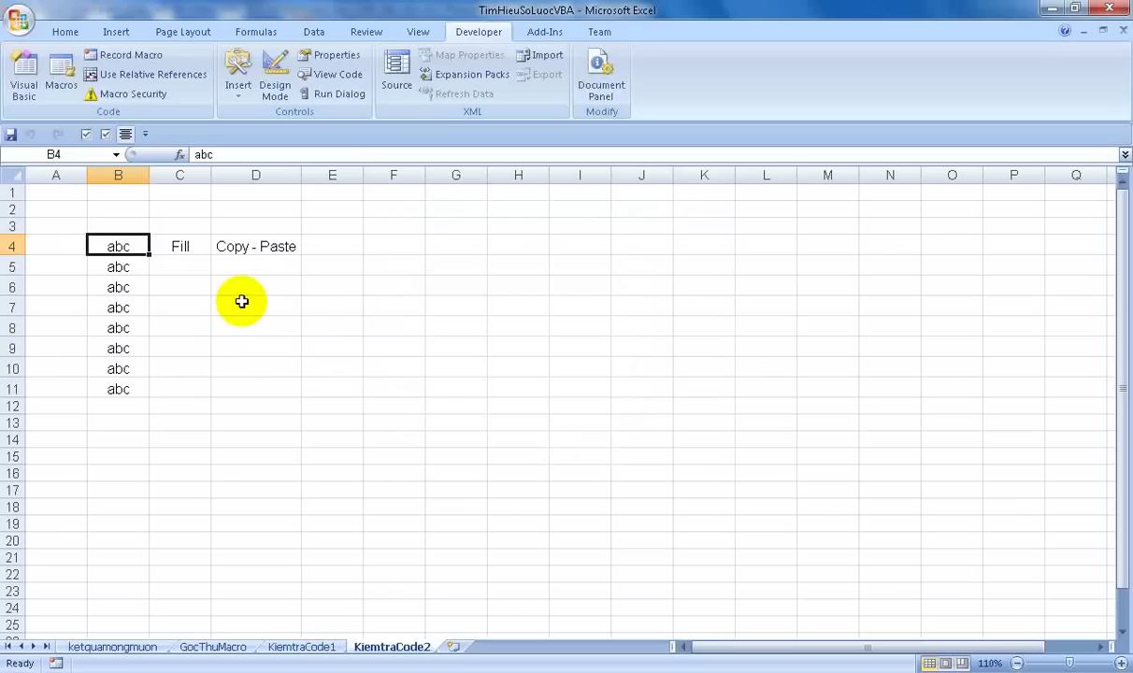
Run the test macro with Ctrl+Shift+T on KiemtraCode2 and compare it with ketquamongmuon.
key("ctrl+shift+t")
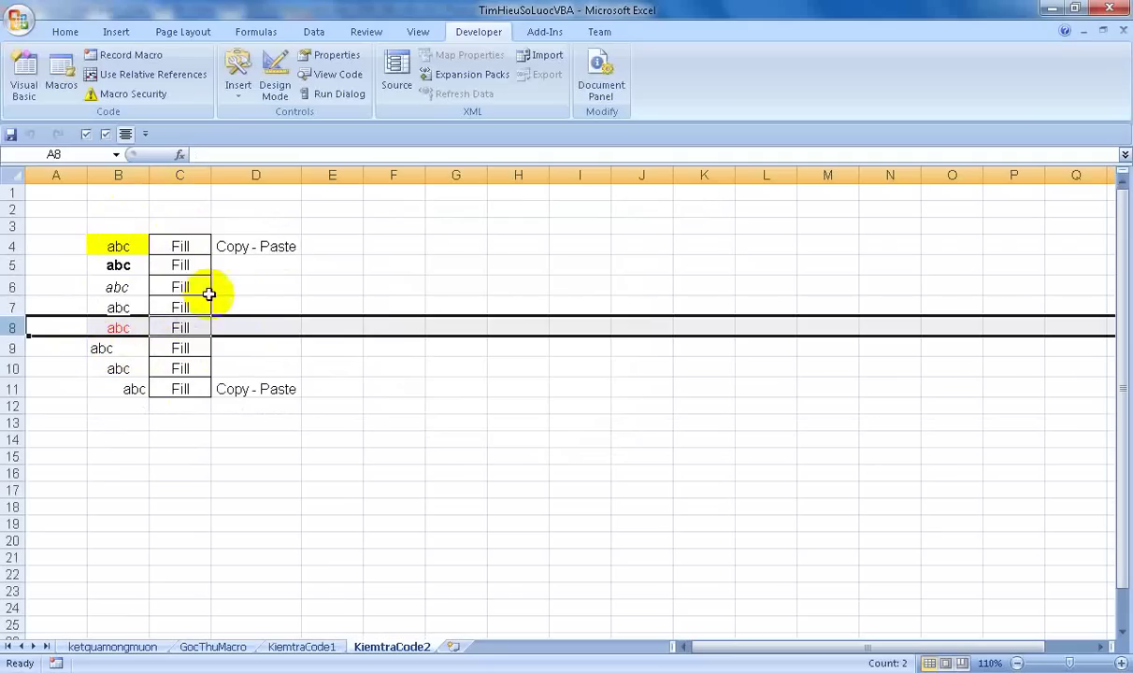
left_click(178, 283)
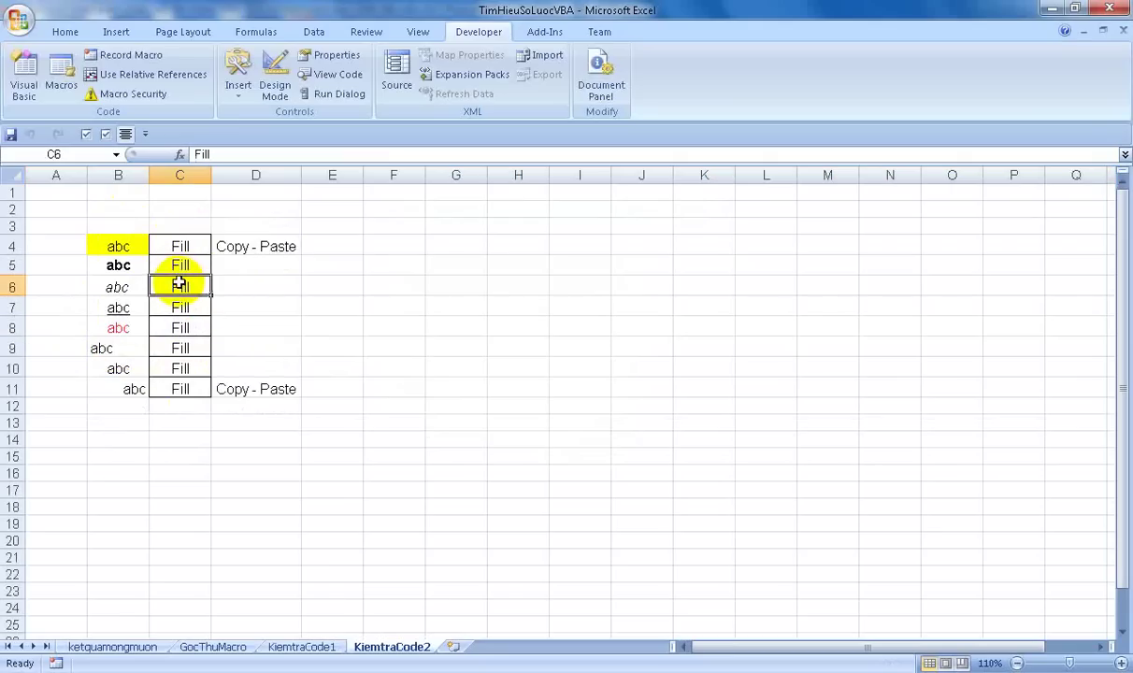
left_click(103, 647)
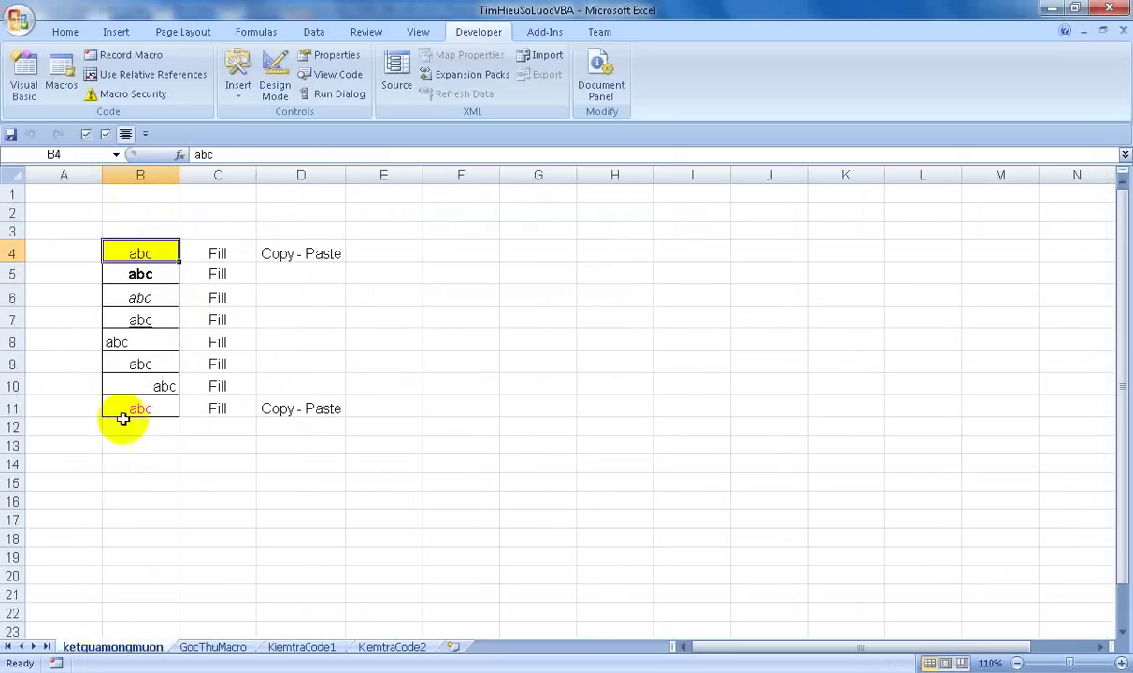
left_click(417, 646)
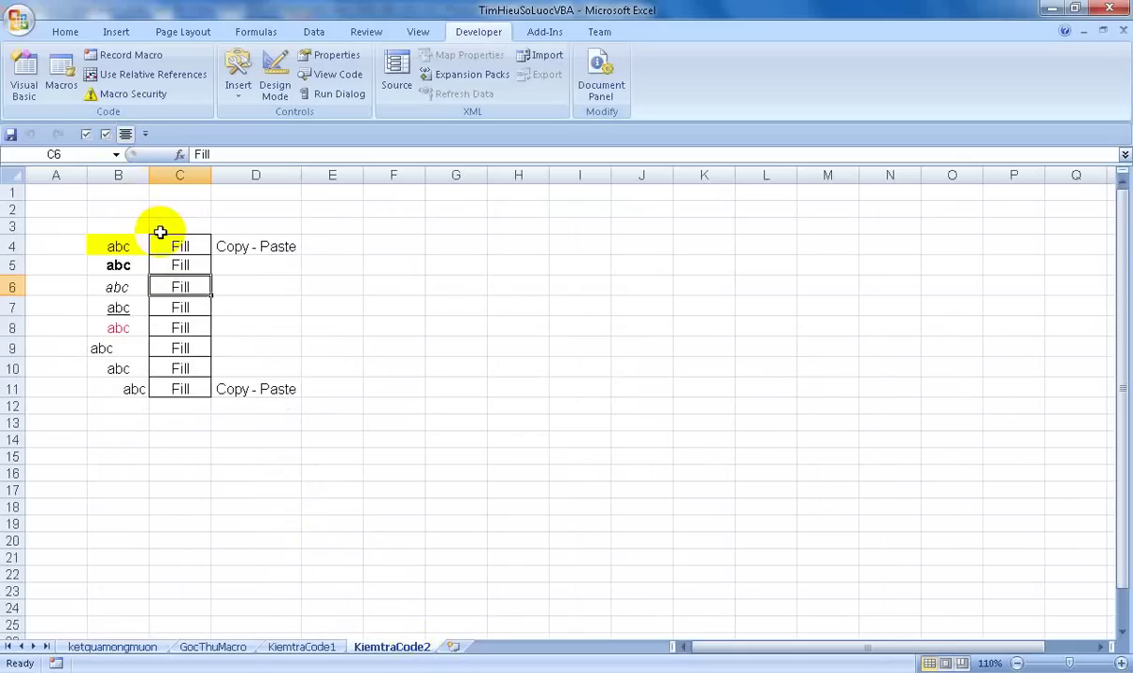